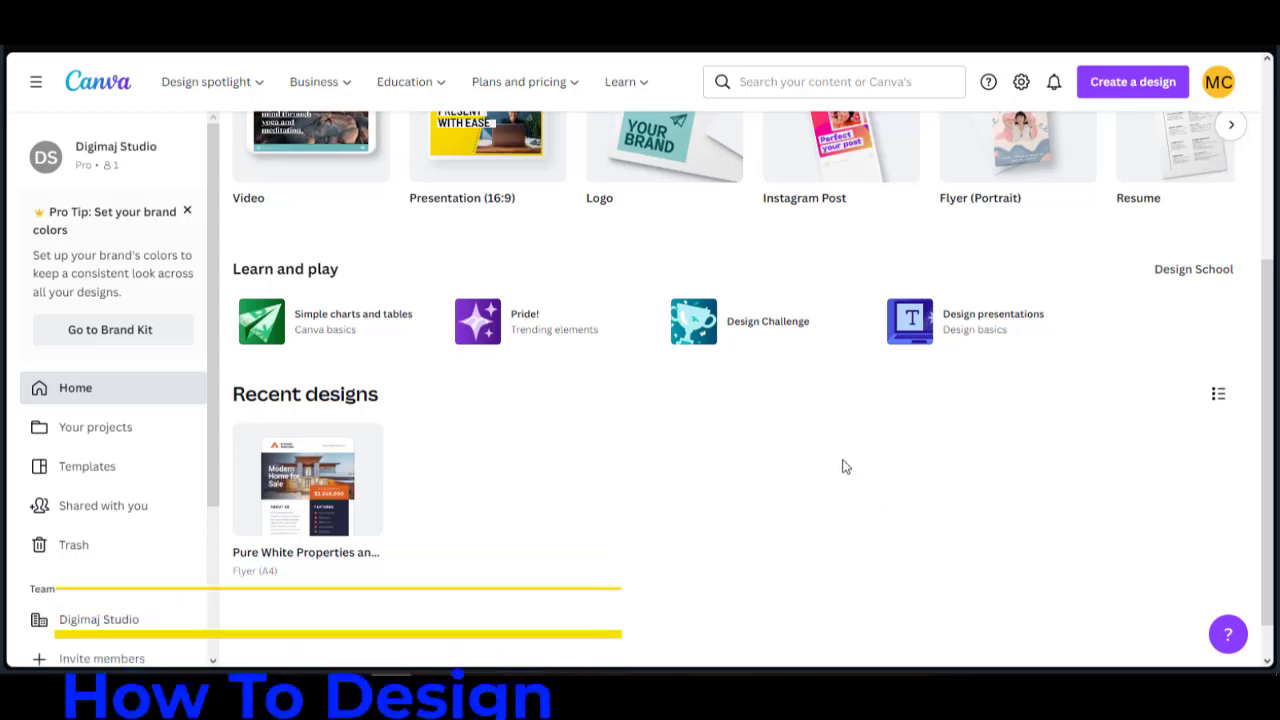
# Search Canva's designs and templates for 'youtu'.
pyautogui.scroll(2, 843, 467)
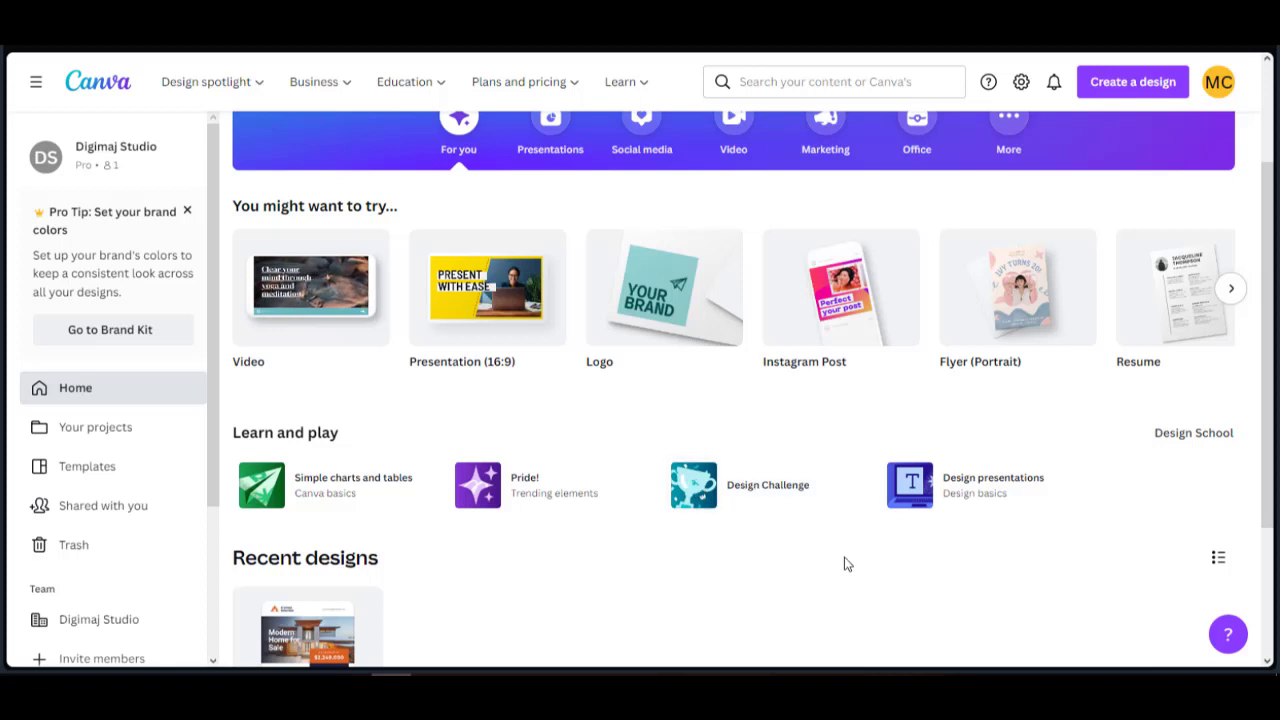
pyautogui.scroll(2, 843, 568)
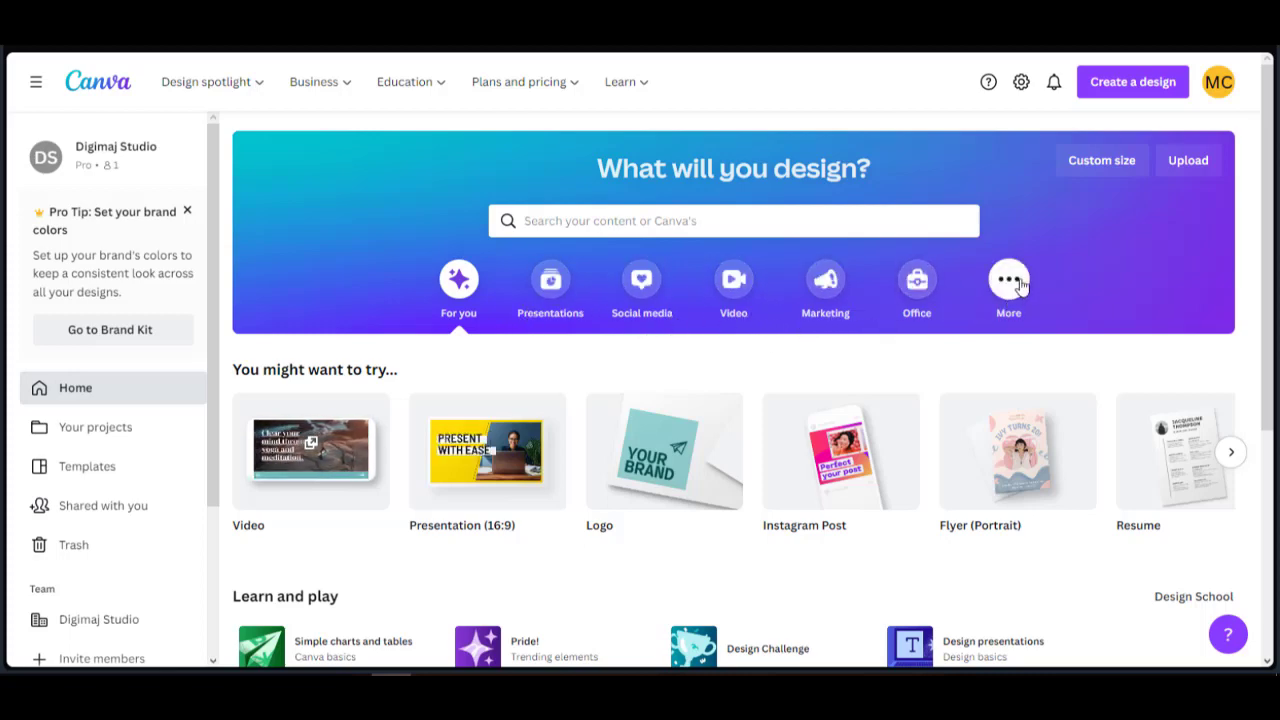
pyautogui.moveTo(600, 103)
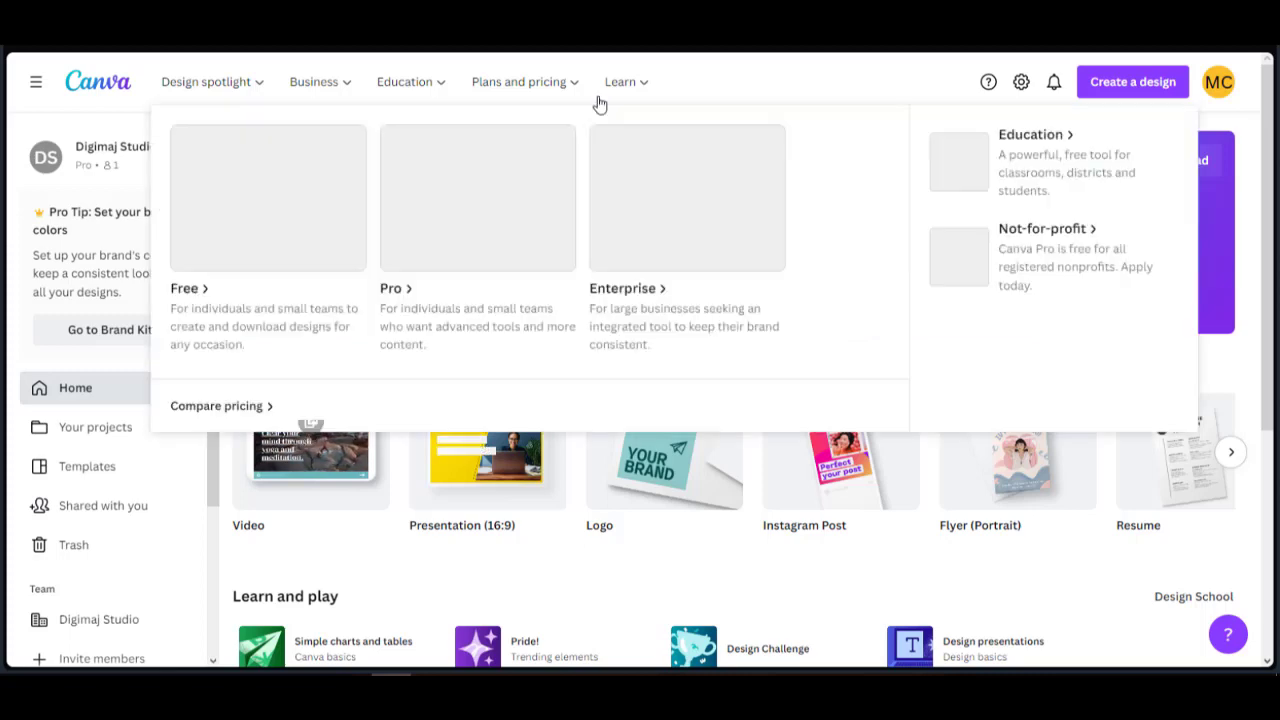
pyautogui.moveTo(343, 95)
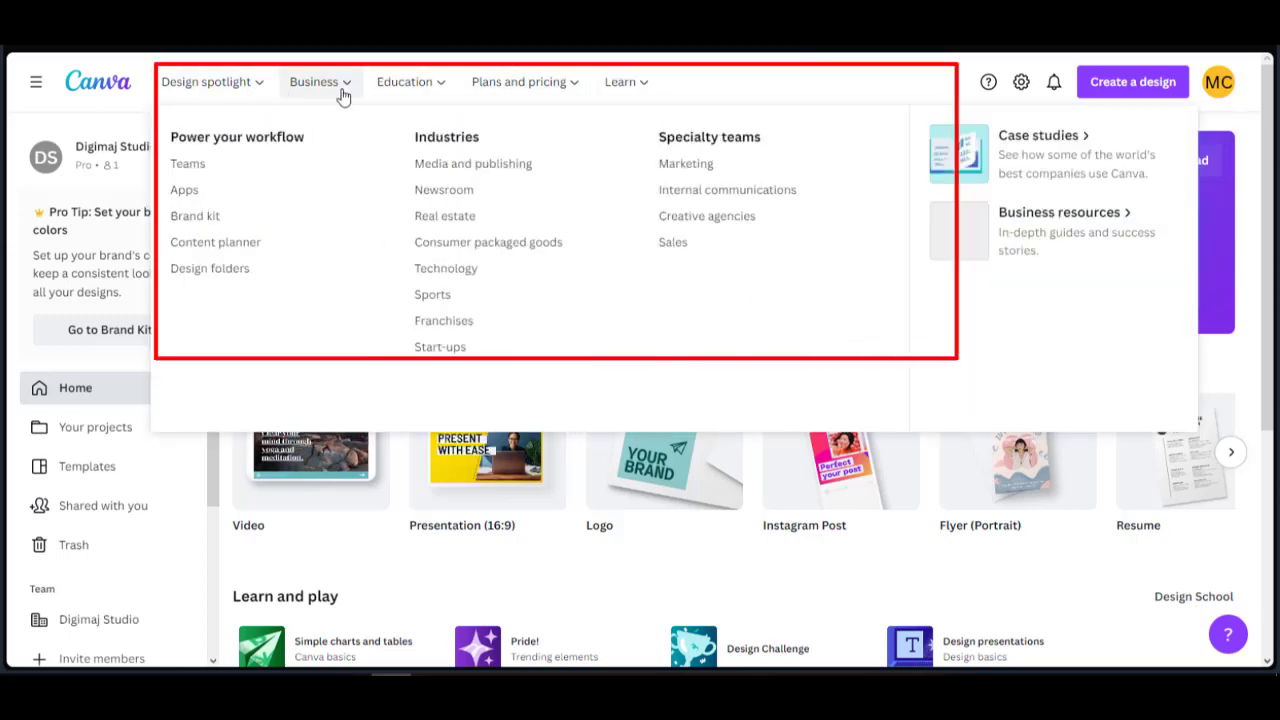
pyautogui.moveTo(249, 103)
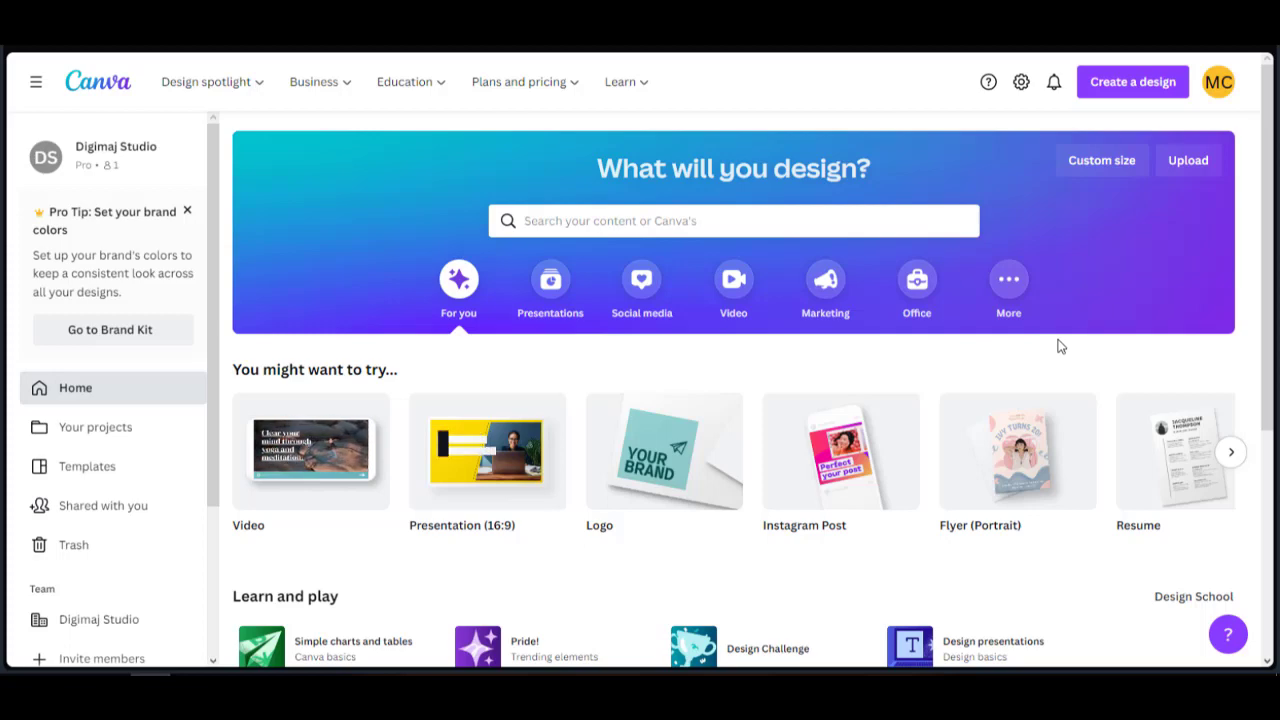
pyautogui.click(685, 221)
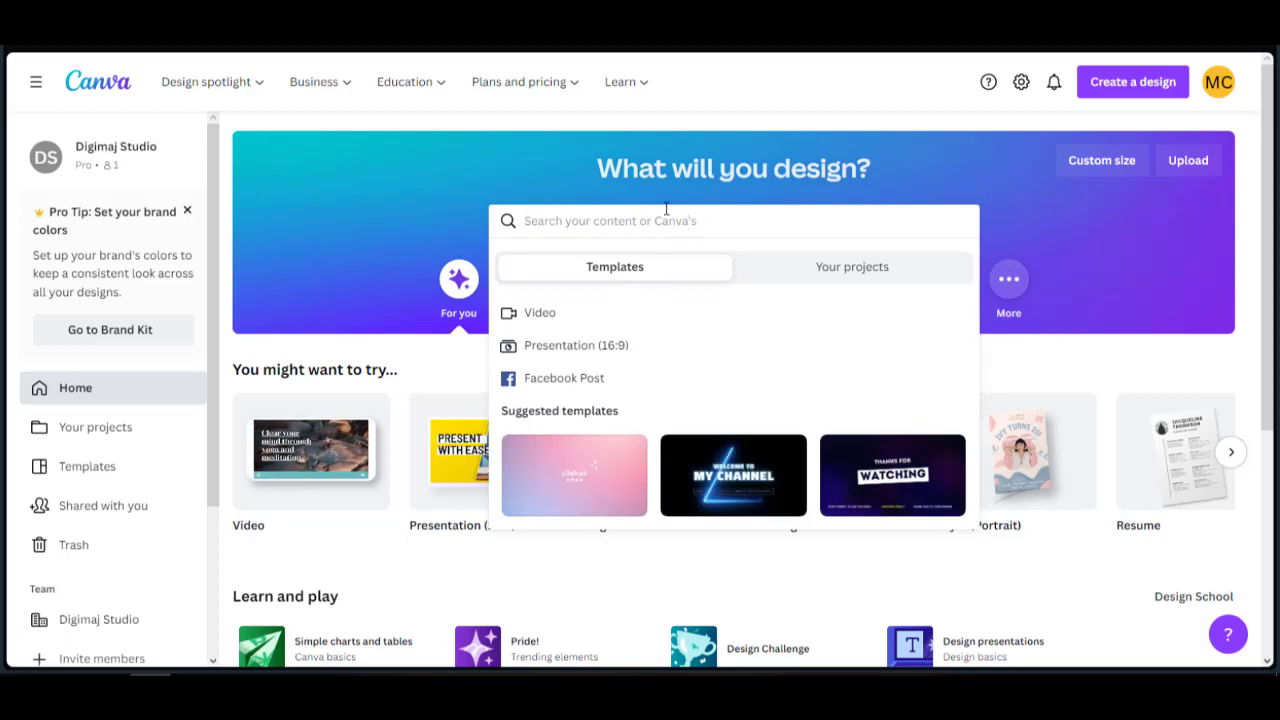
pyautogui.write('youtube')
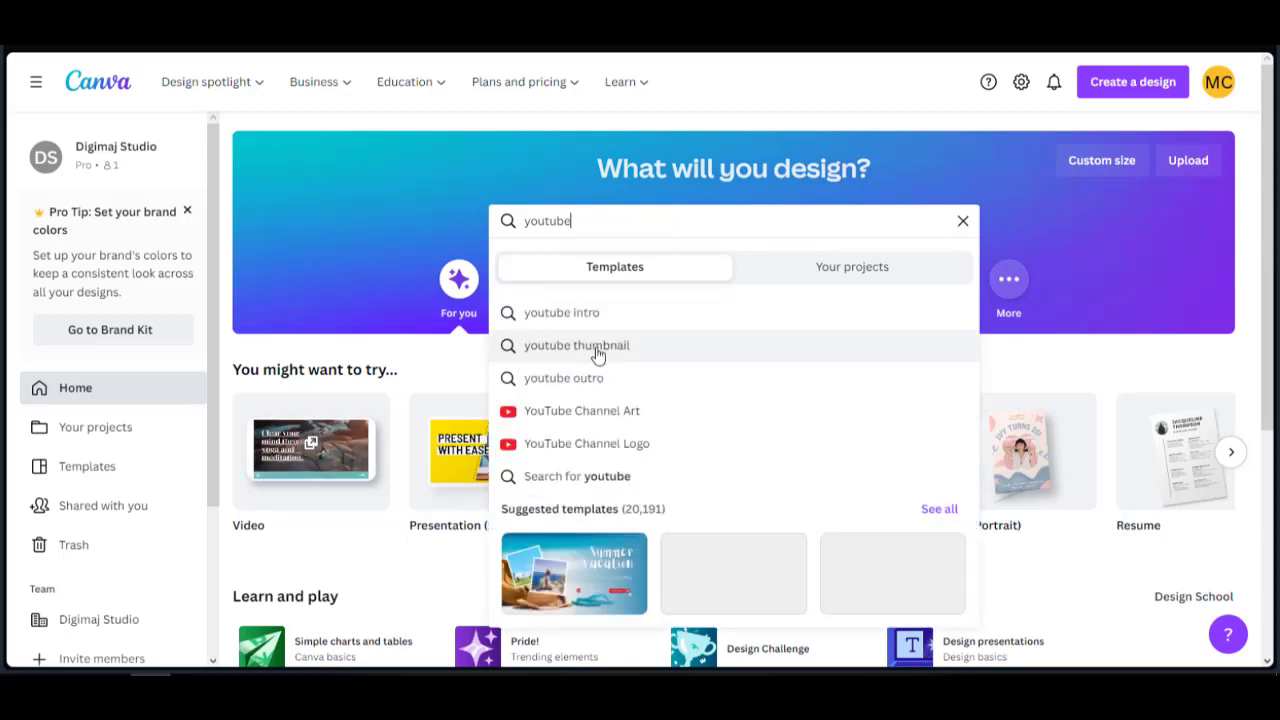
# Create a blank 1280 × 720 px YouTube Thumbnail design and start editing its title.
pyautogui.click(1152, 88)
pyautogui.click(1152, 88)
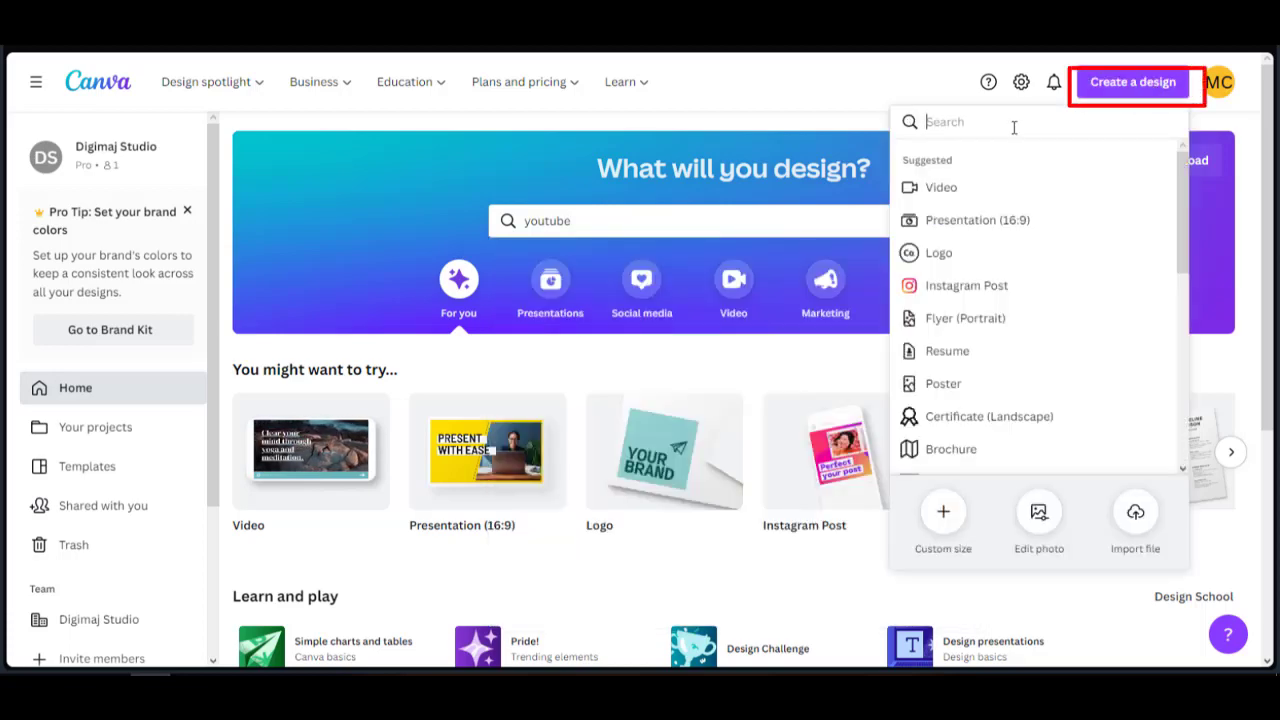
pyautogui.write('yout')
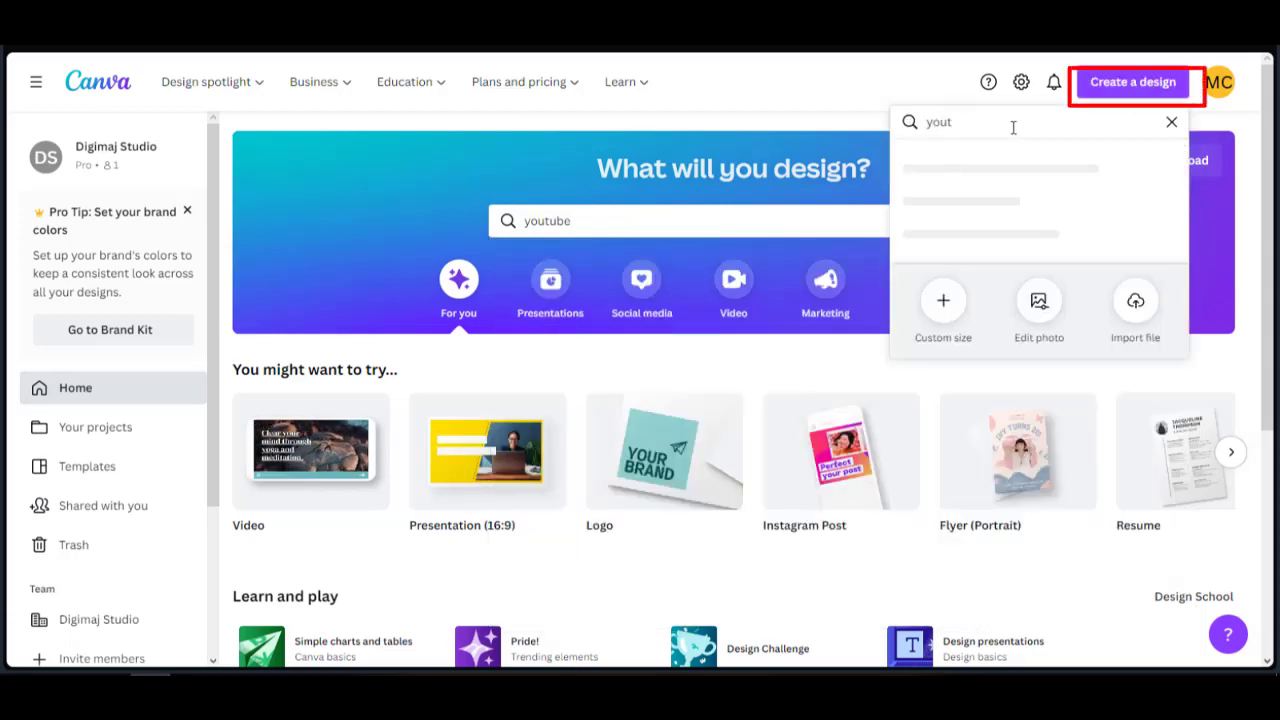
pyautogui.write('be')
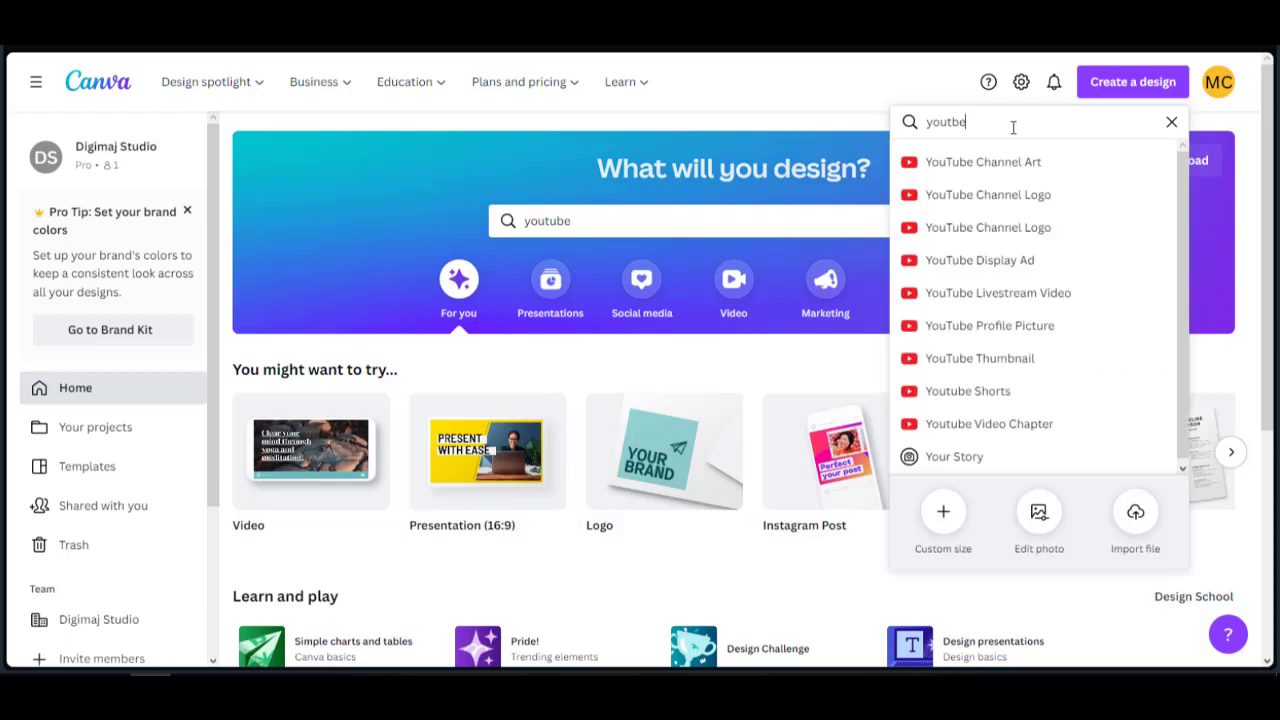
pyautogui.click(1002, 362)
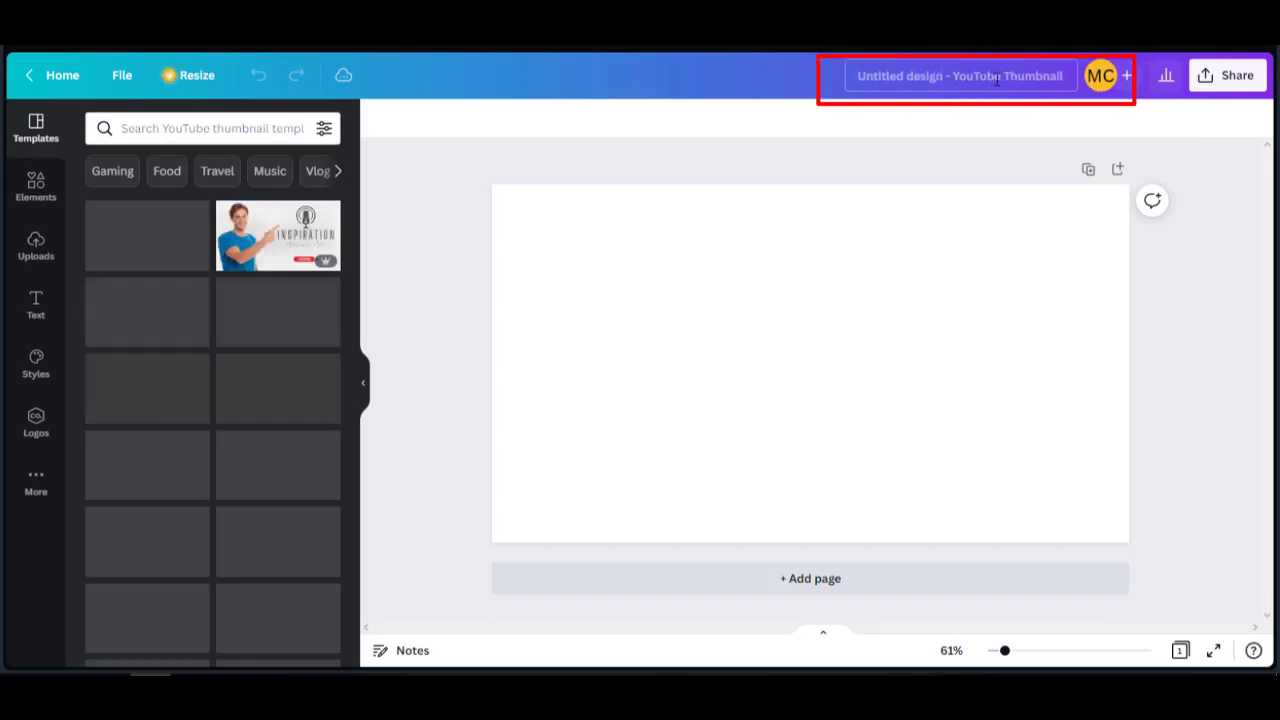
pyautogui.click(930, 78)
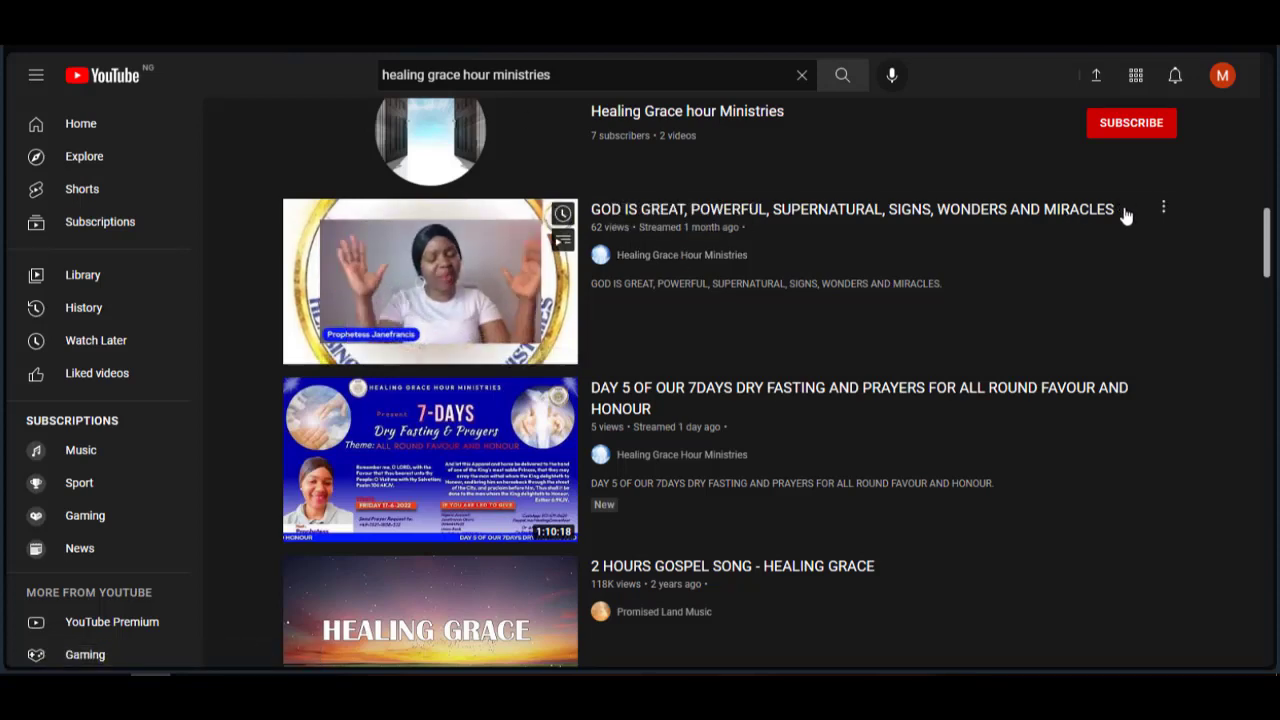
# Open the first search result, the 'GOD IS GREAT, POWERFUL, SUPERNATURAL, SIGNS, WONDERS AND MIRACLES' video.
pyautogui.moveTo(1125, 214); pyautogui.dragTo(598, 204)
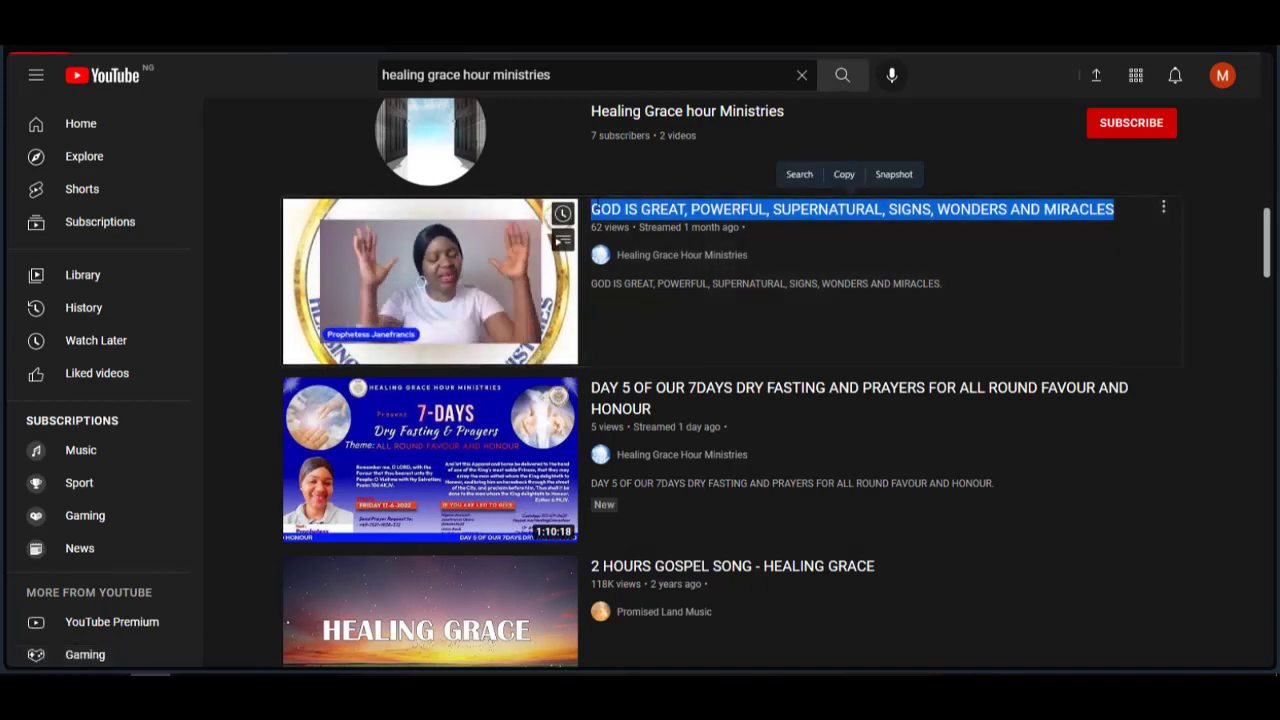
pyautogui.click(98, 536)
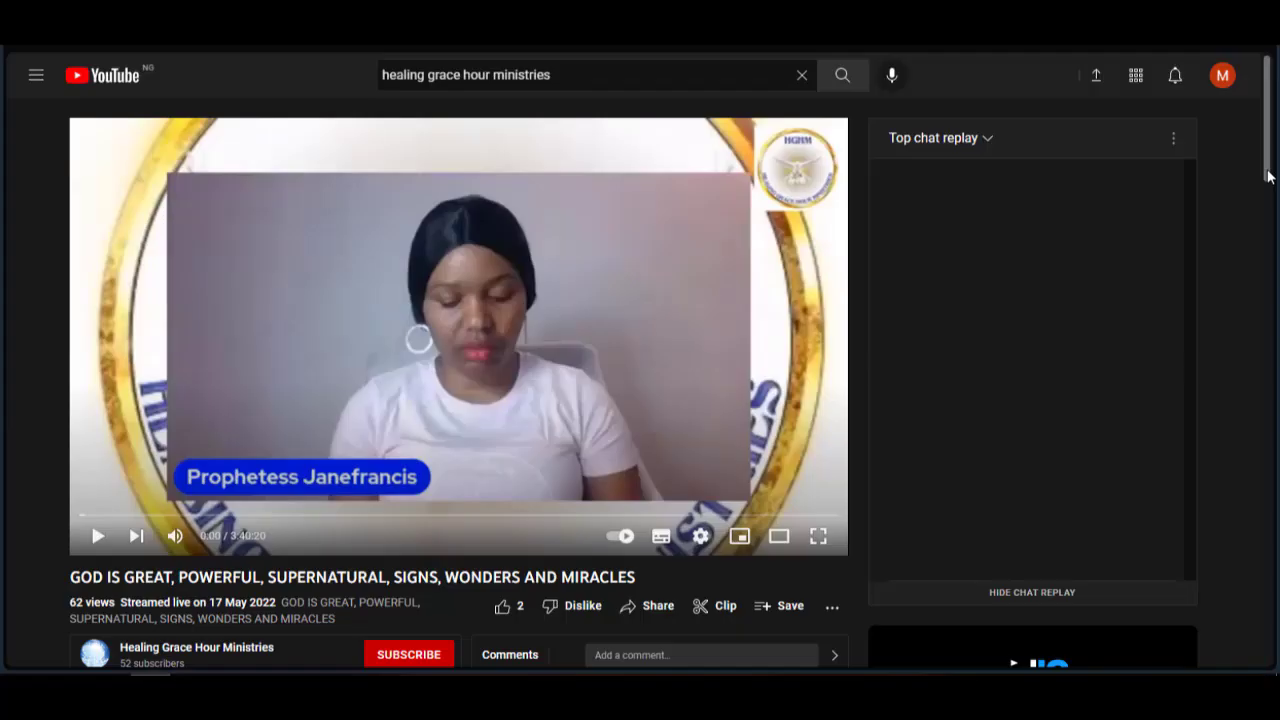
pyautogui.scroll(-2, 797, 256)
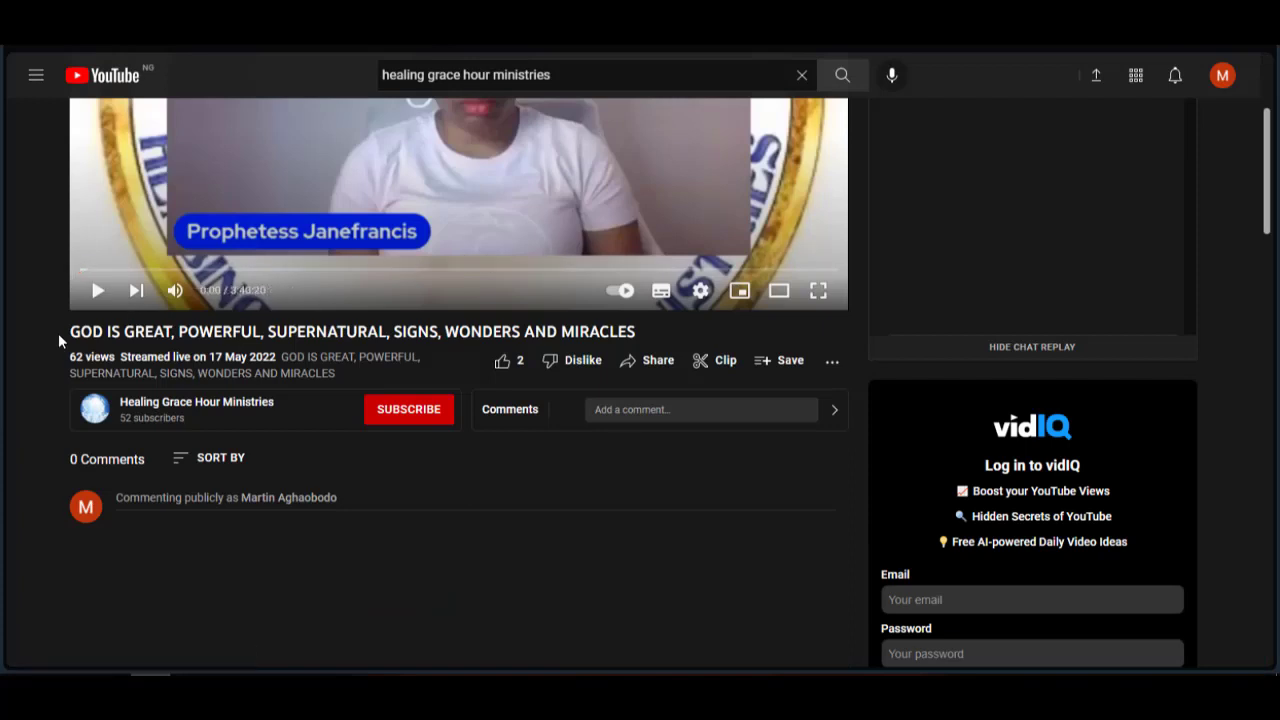
# Copy the video's full title and paste it into the empty Notepad note.
pyautogui.moveTo(71, 331); pyautogui.dragTo(632, 331)
pyautogui.rightClick(575, 333)
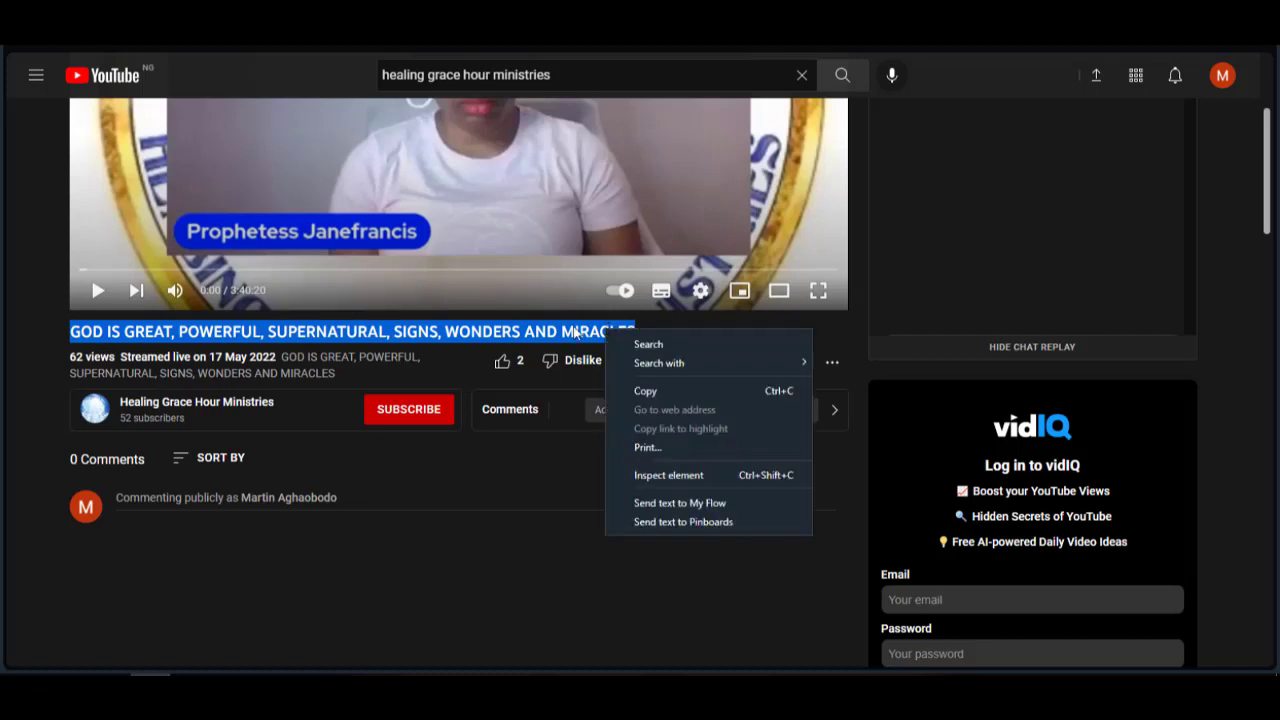
pyautogui.click(657, 390)
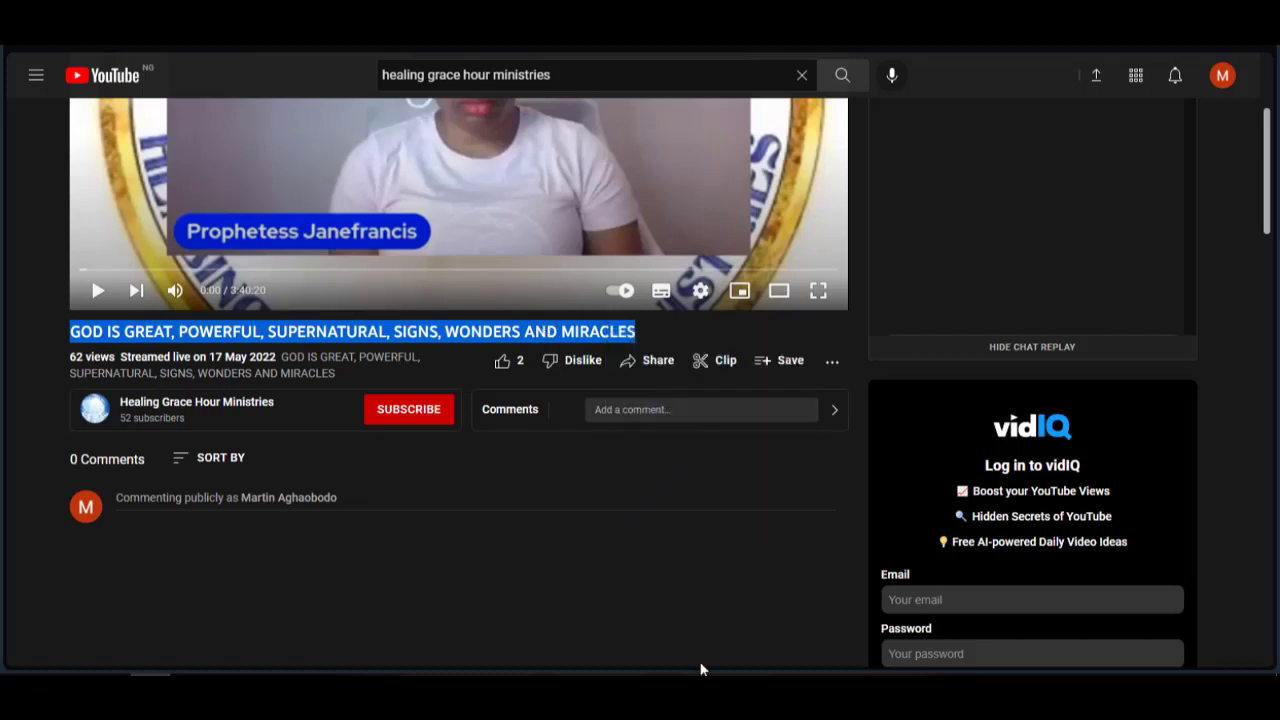
pyautogui.click(712, 690)
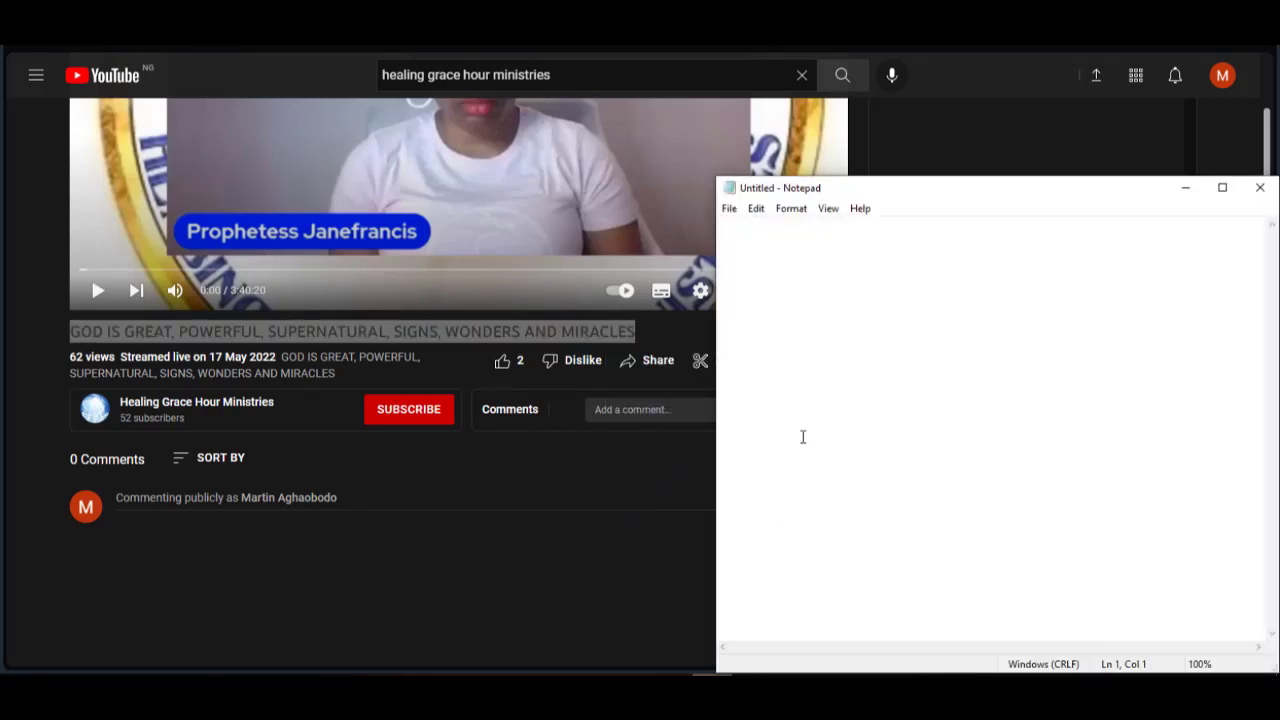
pyautogui.hotkey('ctrl', 'v')
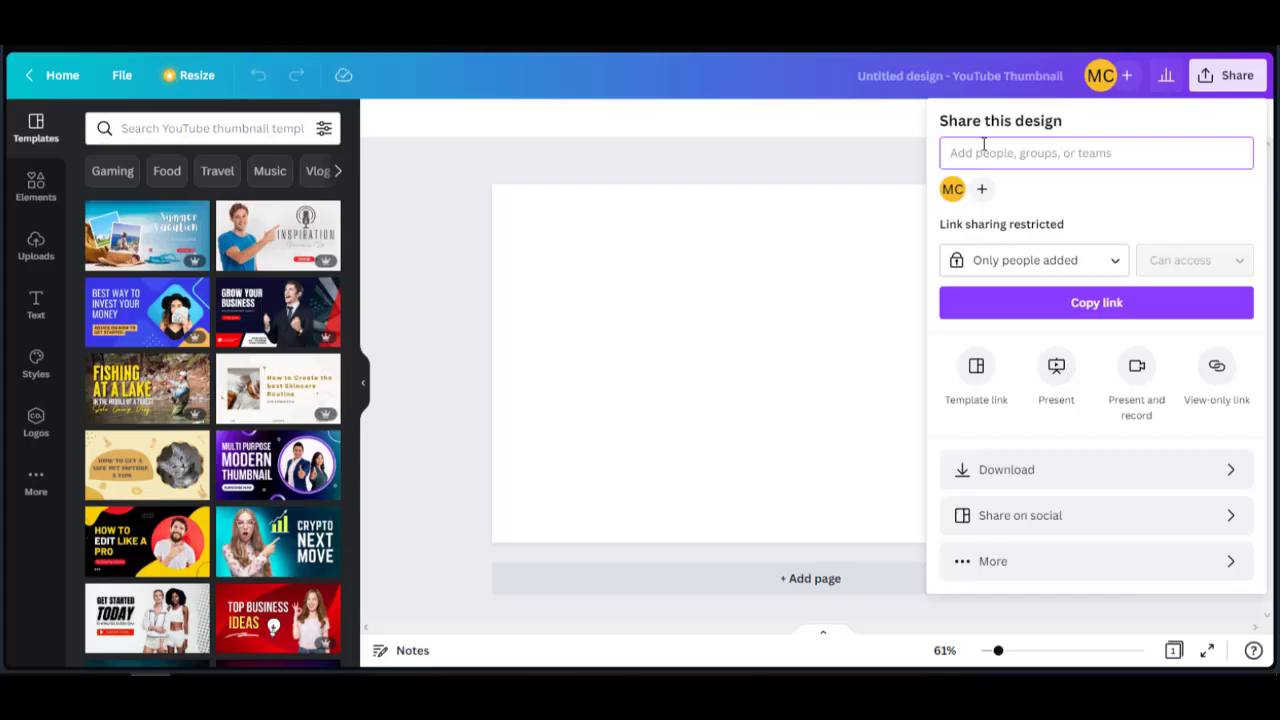
# Rename the design to the pasted video title and delete the stray duplicate text line.
pyautogui.click(868, 125)
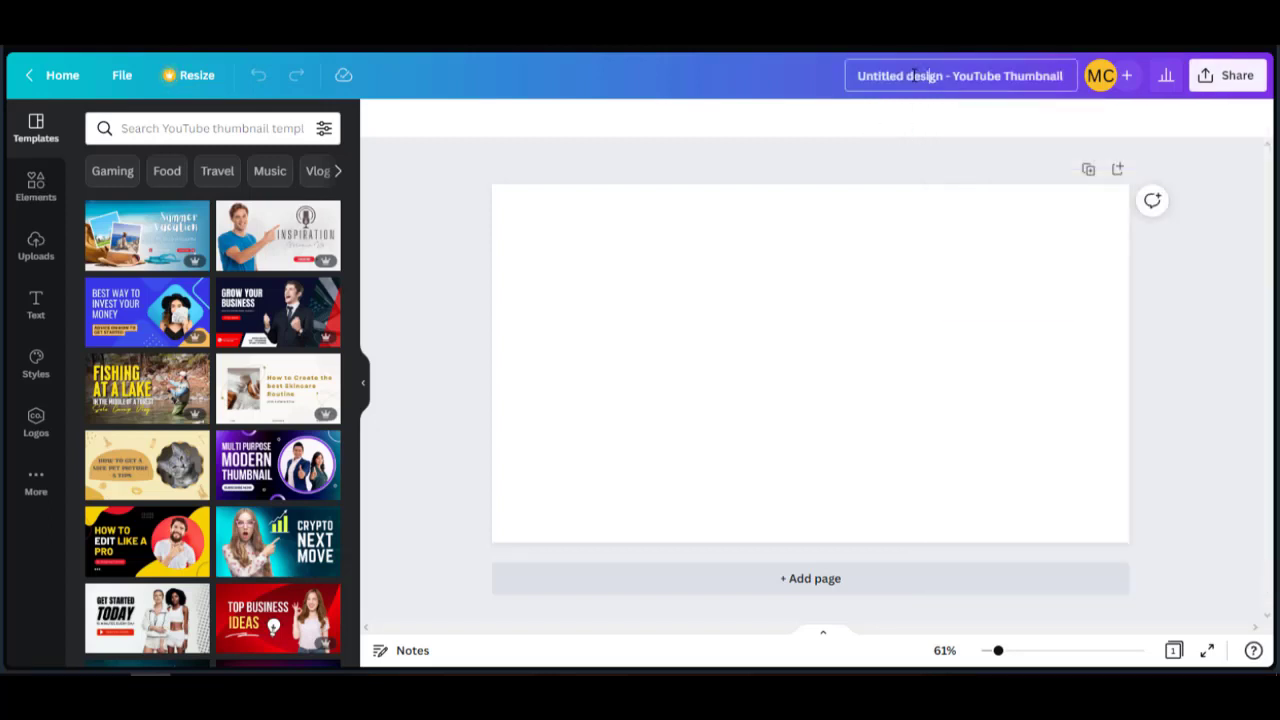
pyautogui.hotkey('ctrl', 'v')
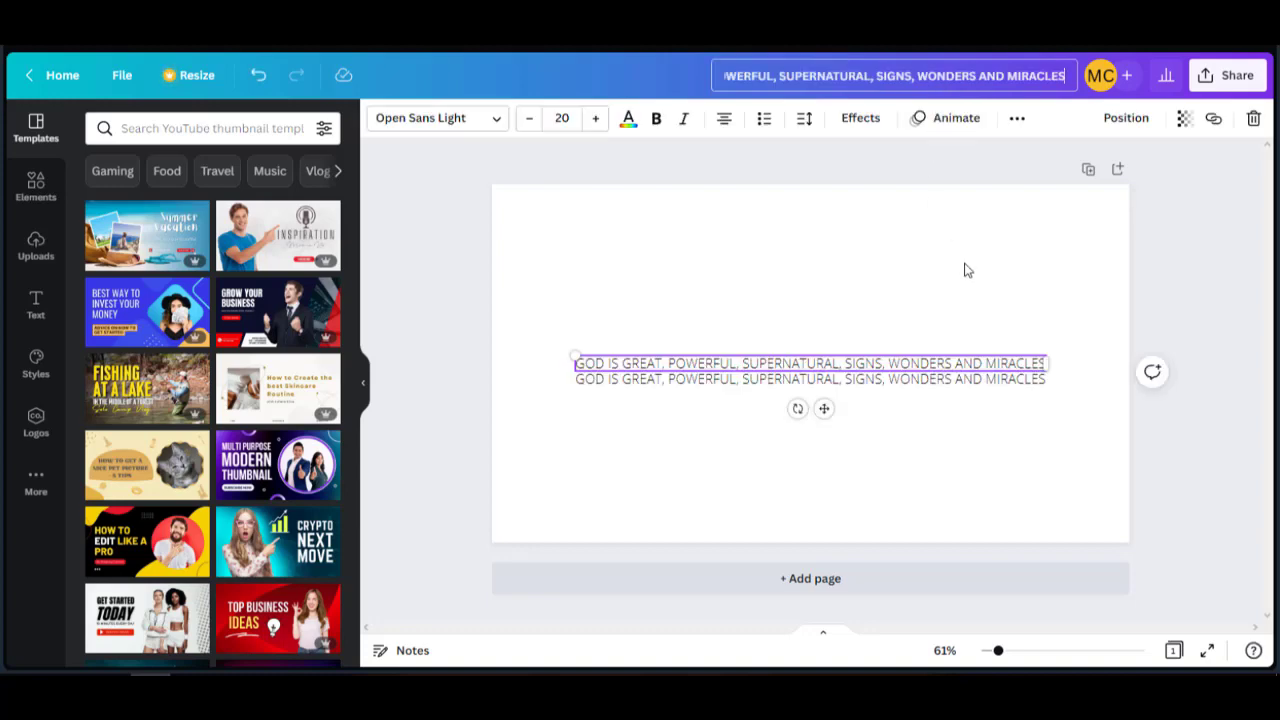
pyautogui.click(1016, 368)
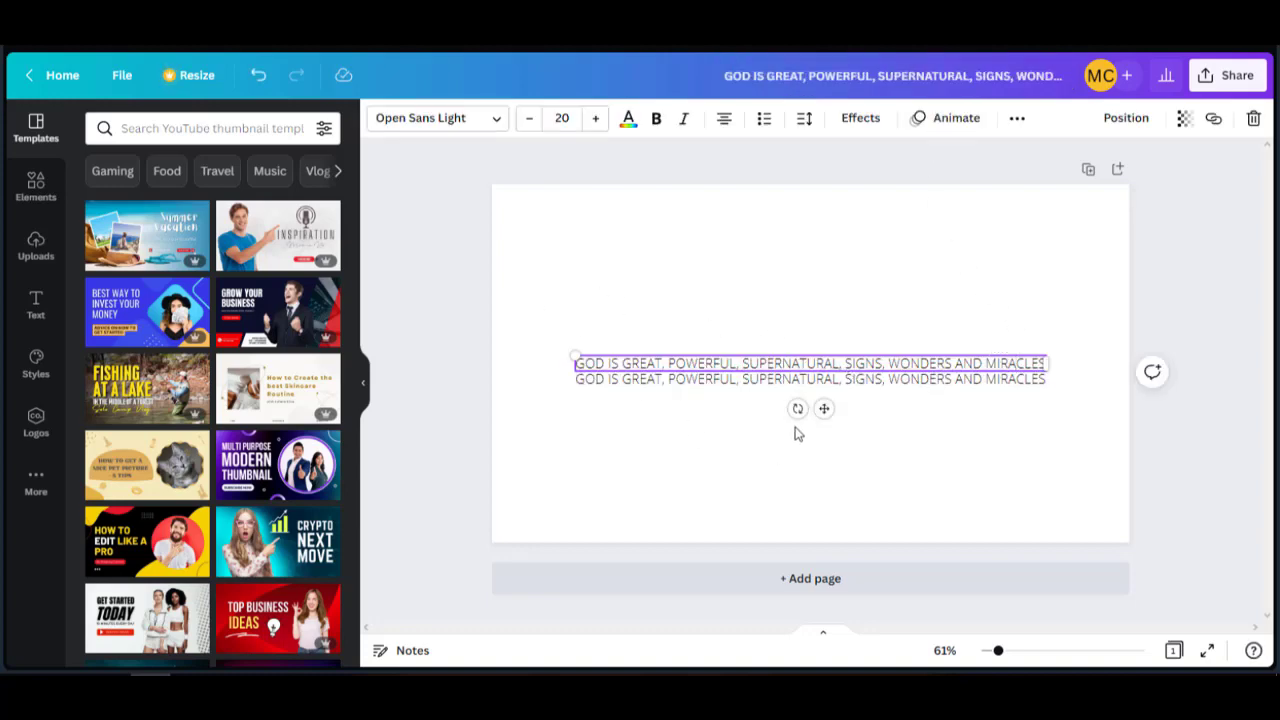
pyautogui.click(928, 384)
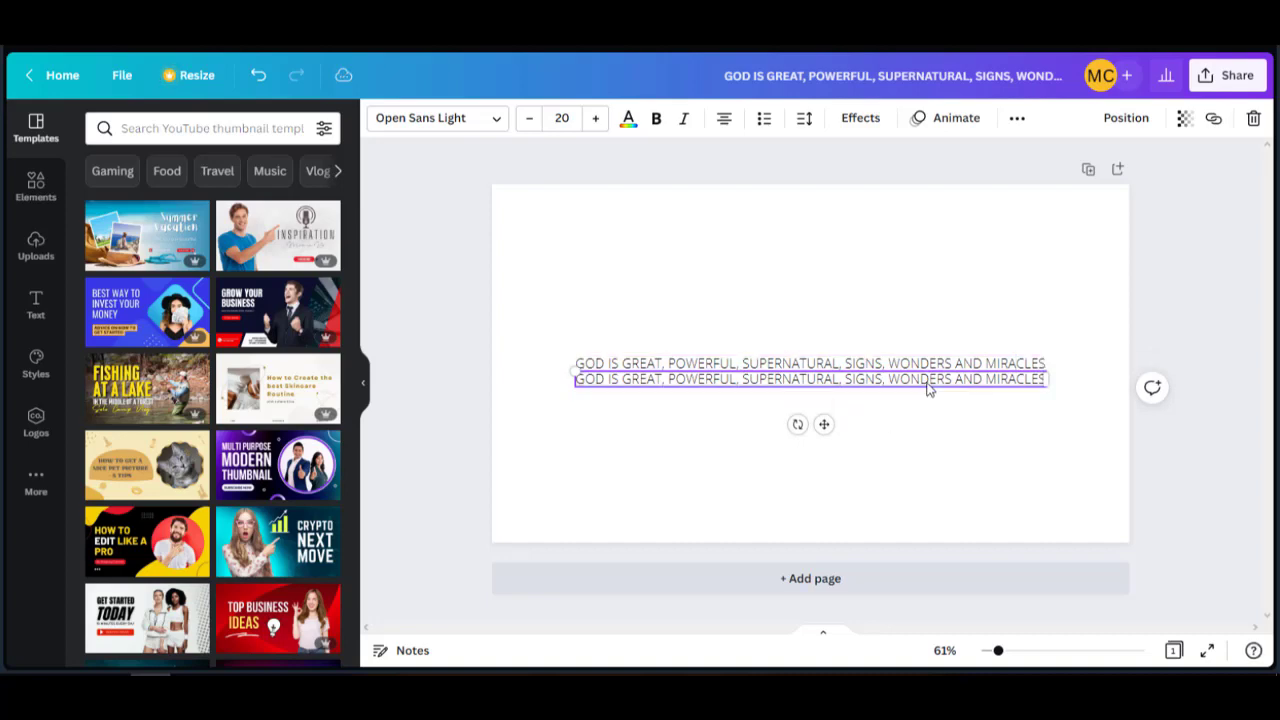
pyautogui.press('Delete')
pyautogui.press('Delete')
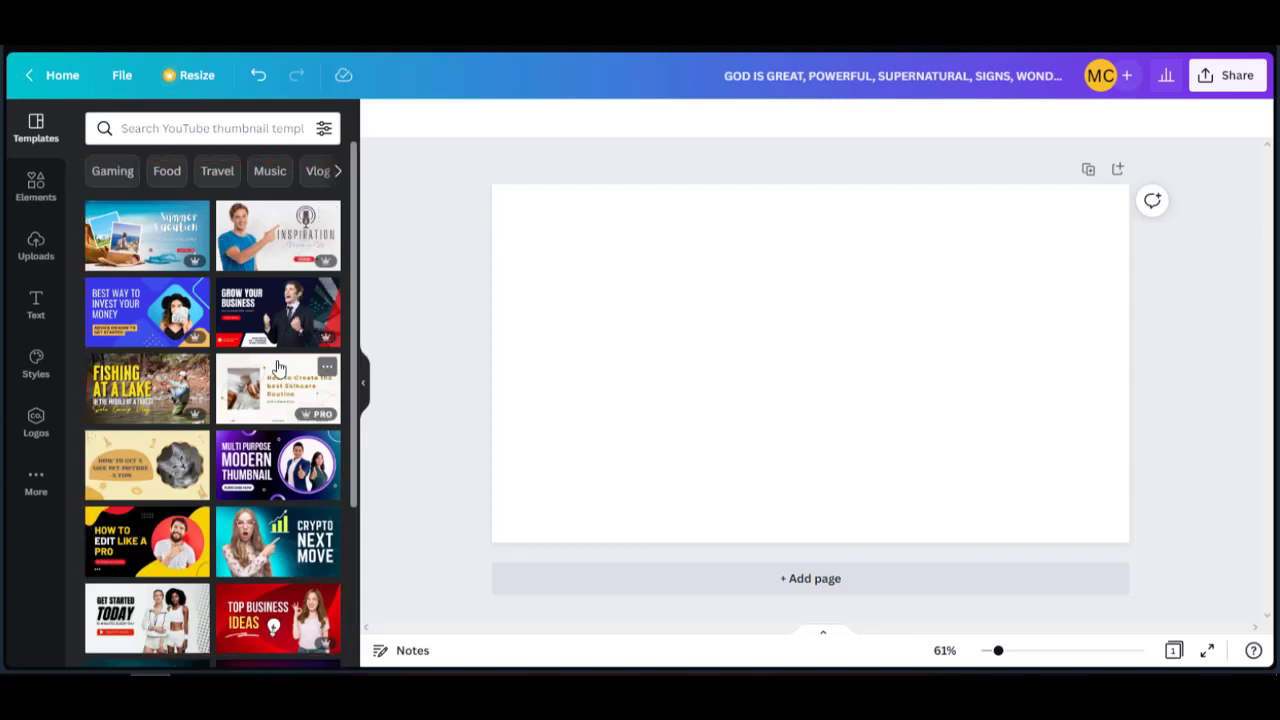
# Apply the yellow 'Self-Love Tips' YouTube thumbnail template to the blank page.
pyautogui.scroll(-3, 200, 360)
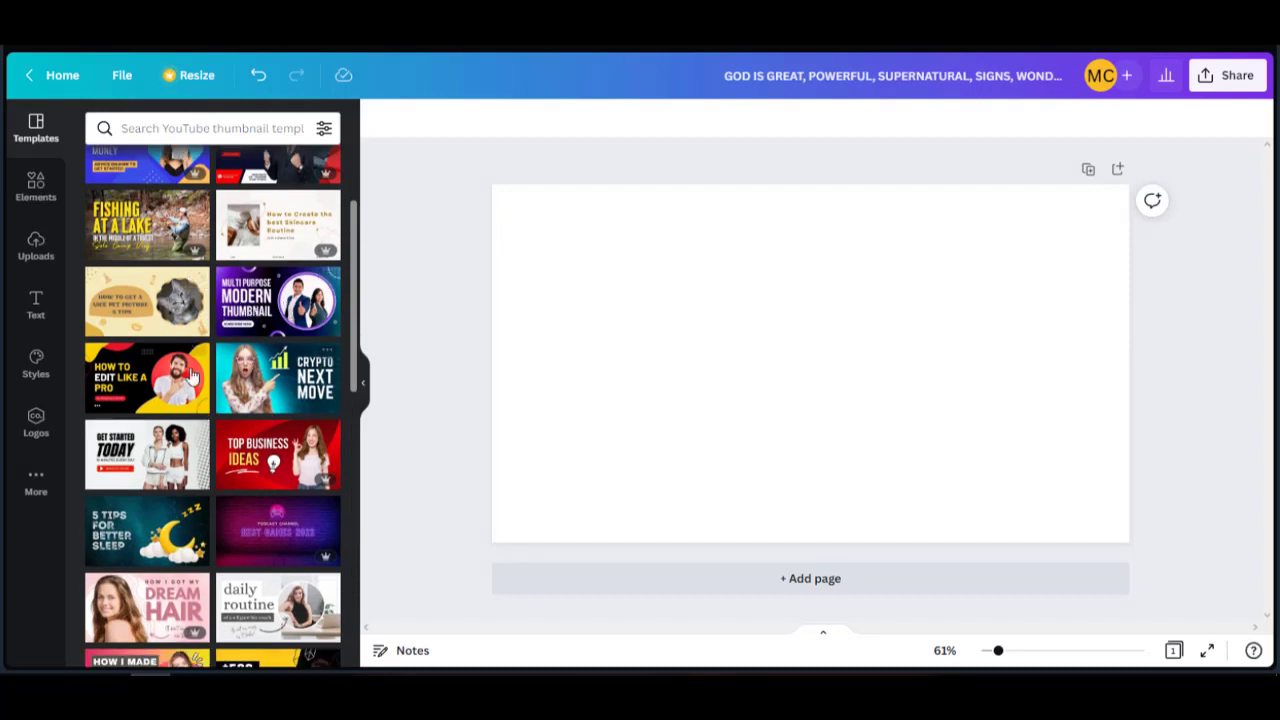
pyautogui.scroll(-1, 286, 470)
pyautogui.scroll(-5, 286, 472)
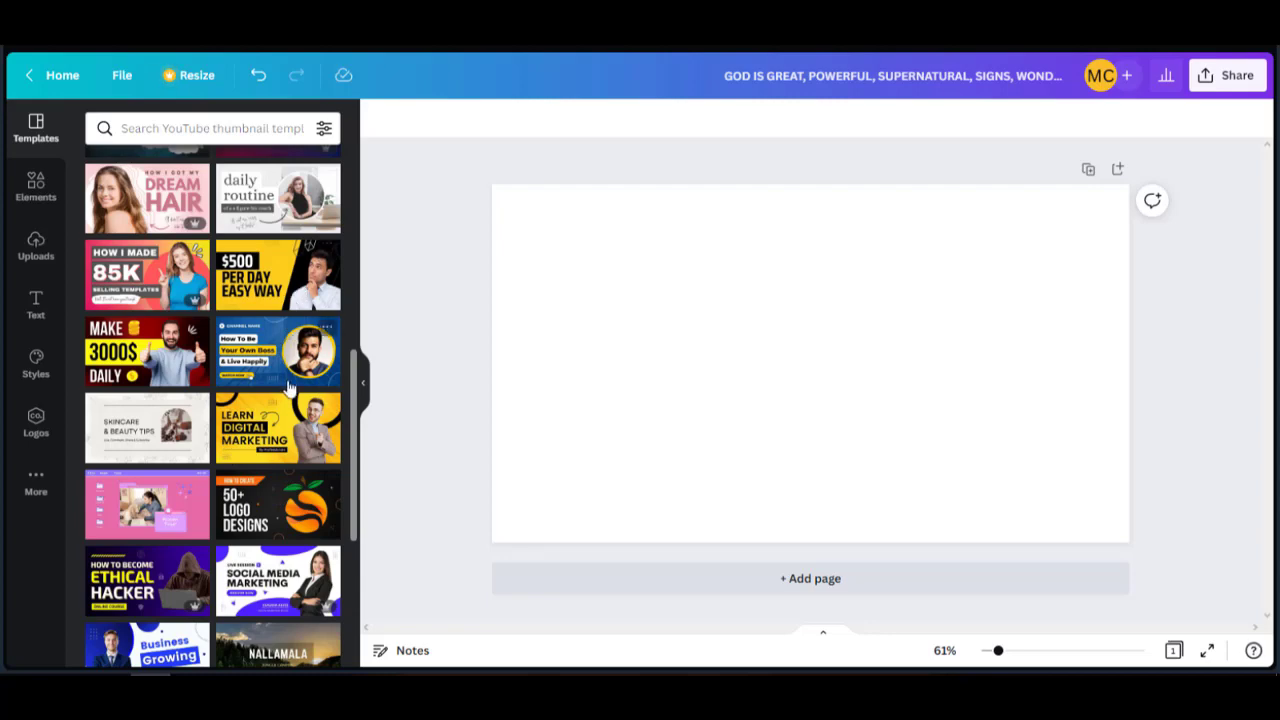
pyautogui.scroll(-2, 288, 387)
pyautogui.scroll(2, 296, 369)
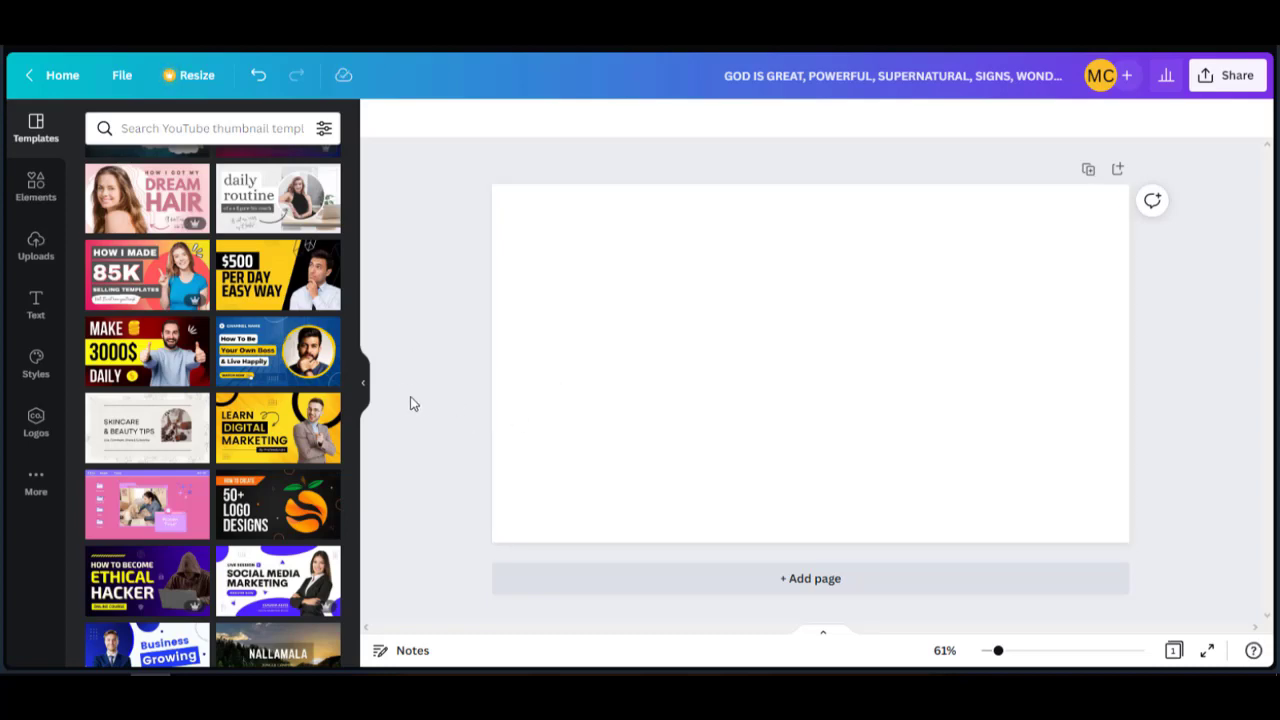
pyautogui.scroll(-3, 290, 500)
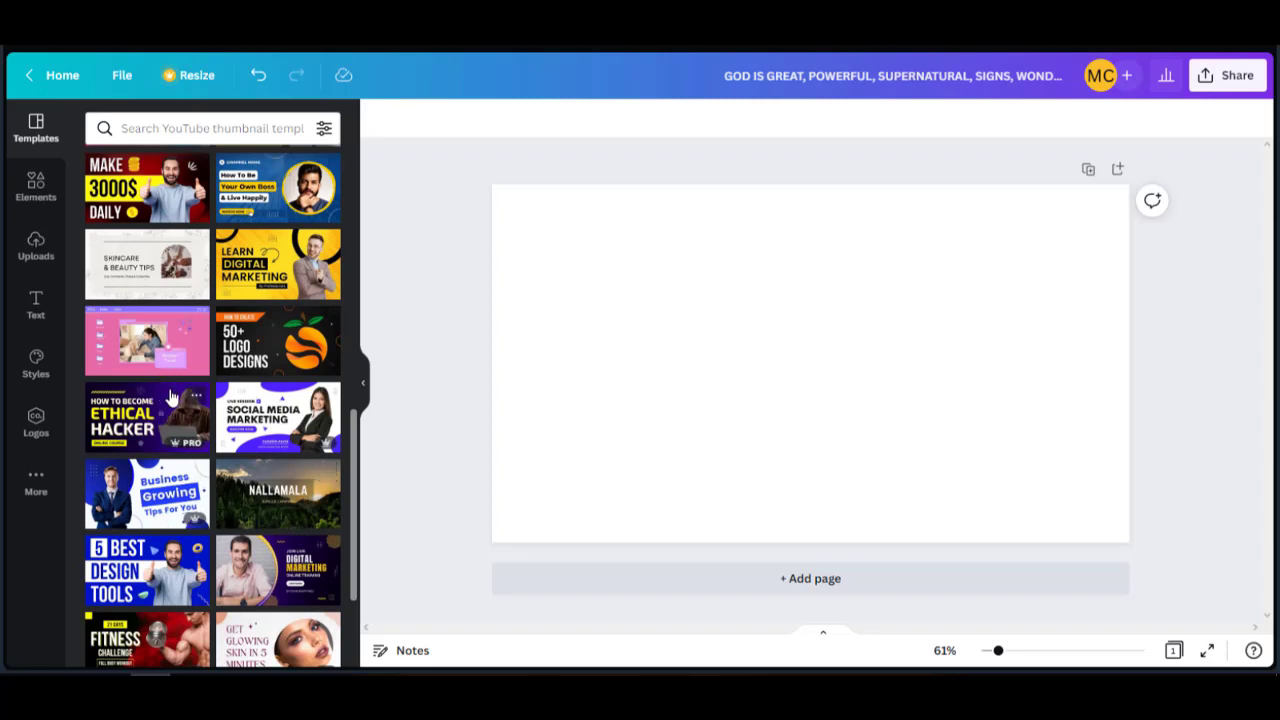
pyautogui.scroll(-3, 280, 485)
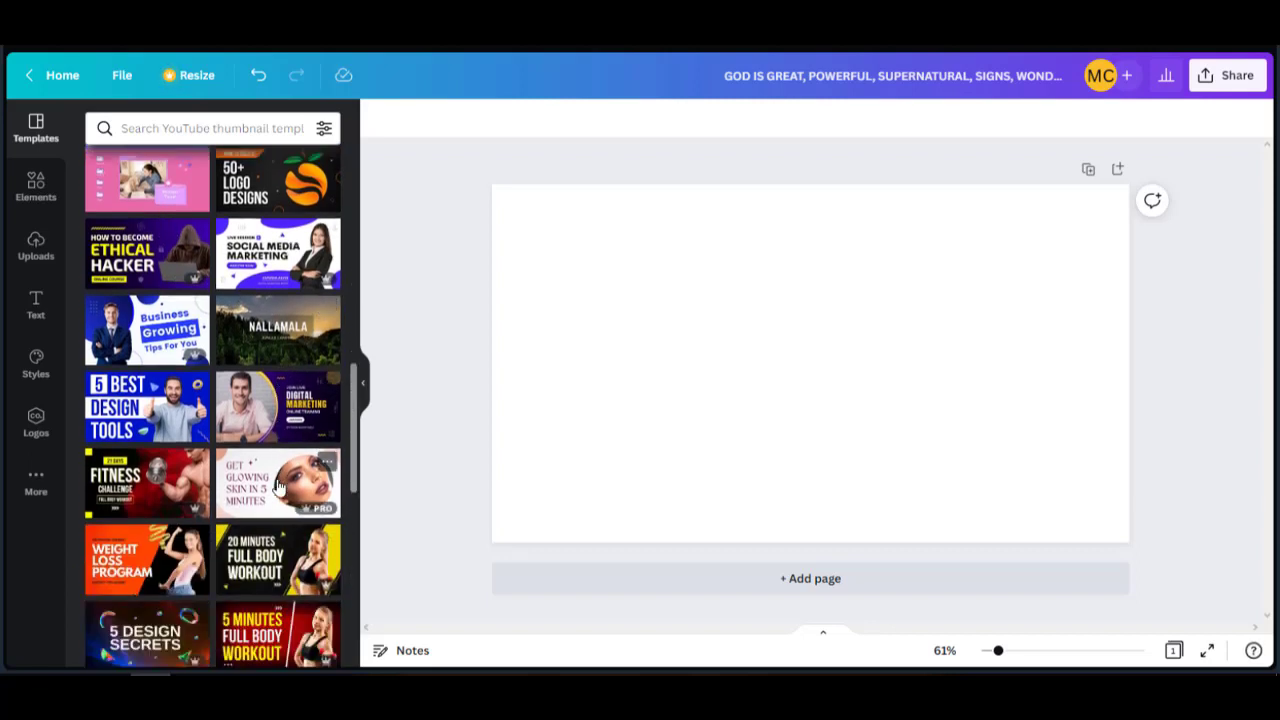
pyautogui.scroll(-5, 280, 485)
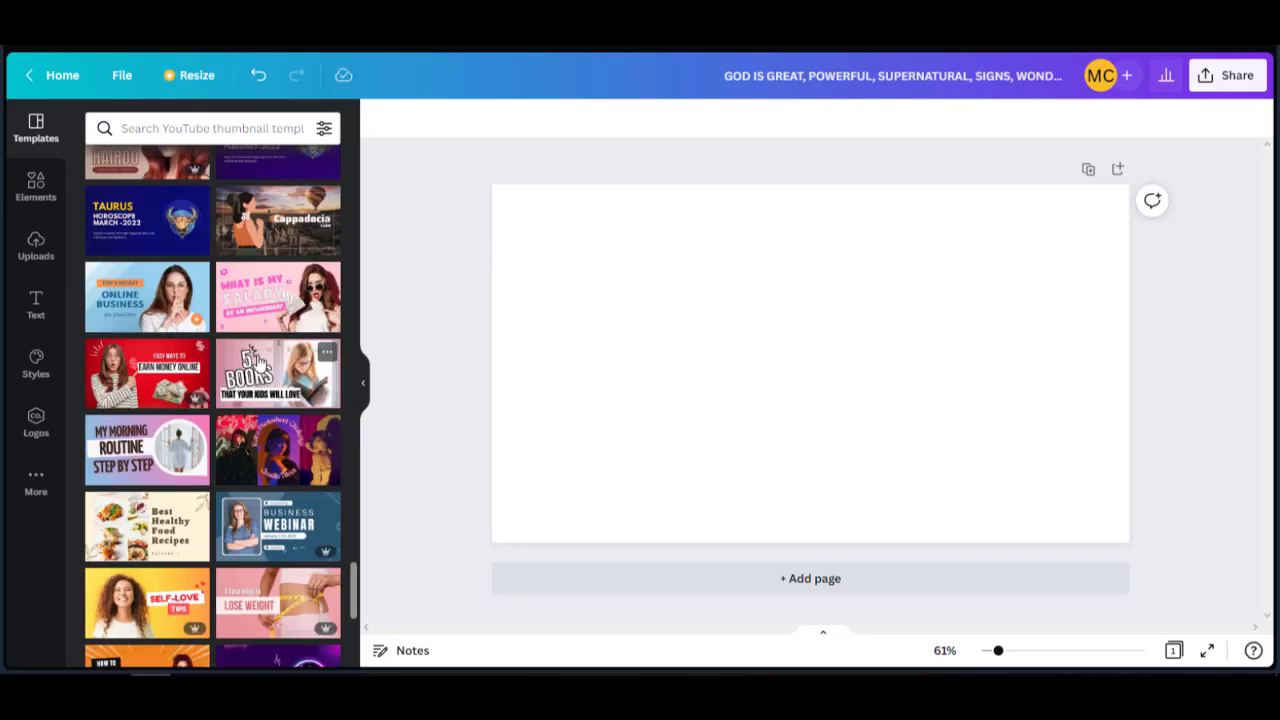
pyautogui.scroll(-4, 293, 430)
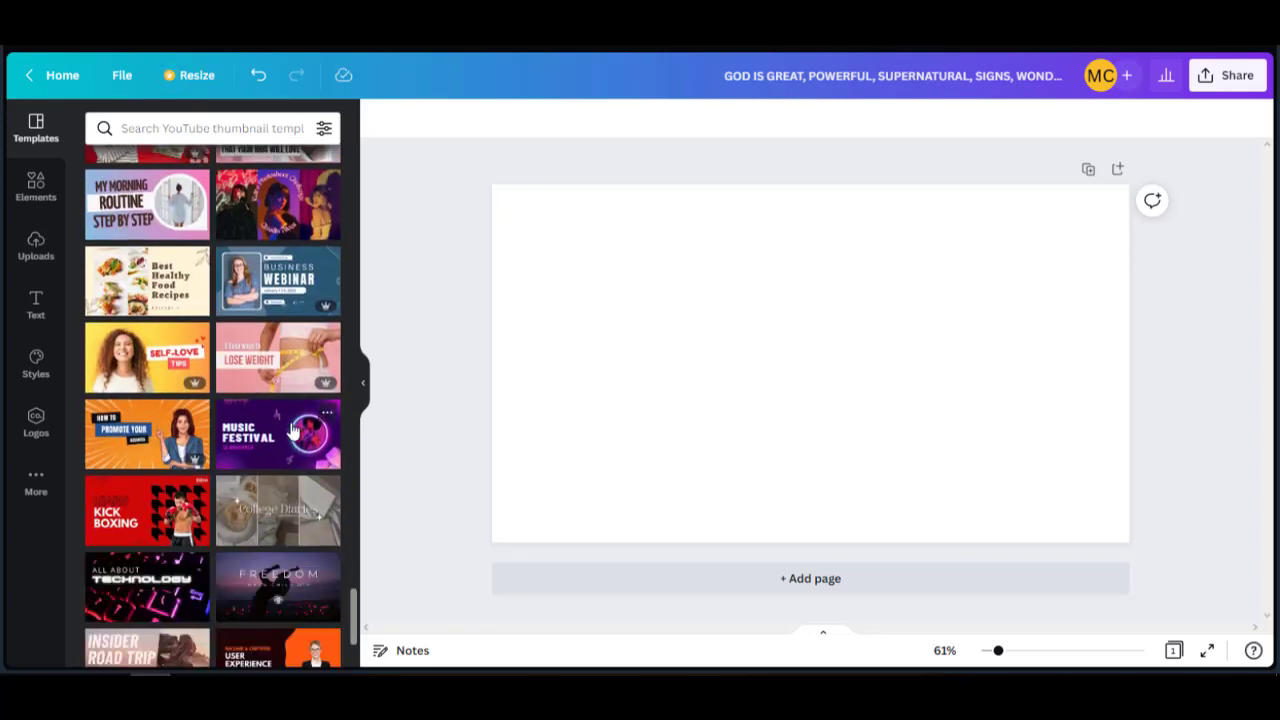
pyautogui.click(167, 363)
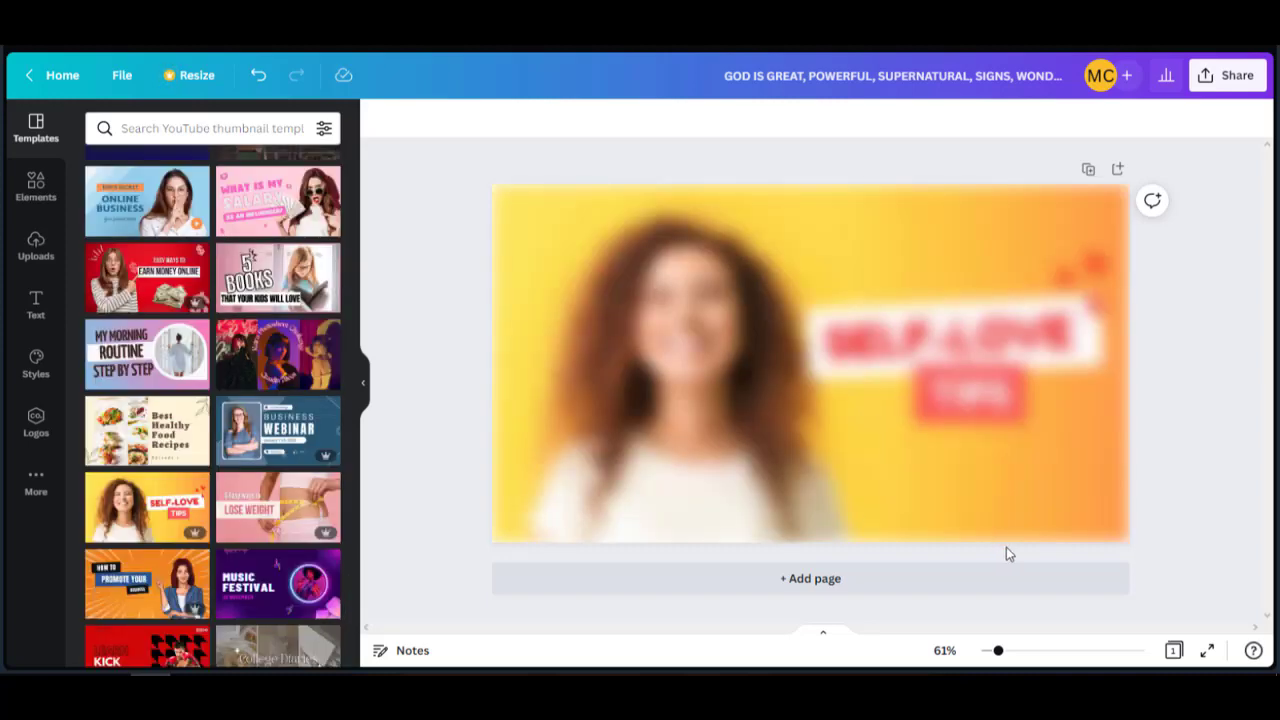
# Upload the personal portrait photo by dragging it from File Explorer into Canva.
pyautogui.click(789, 537)
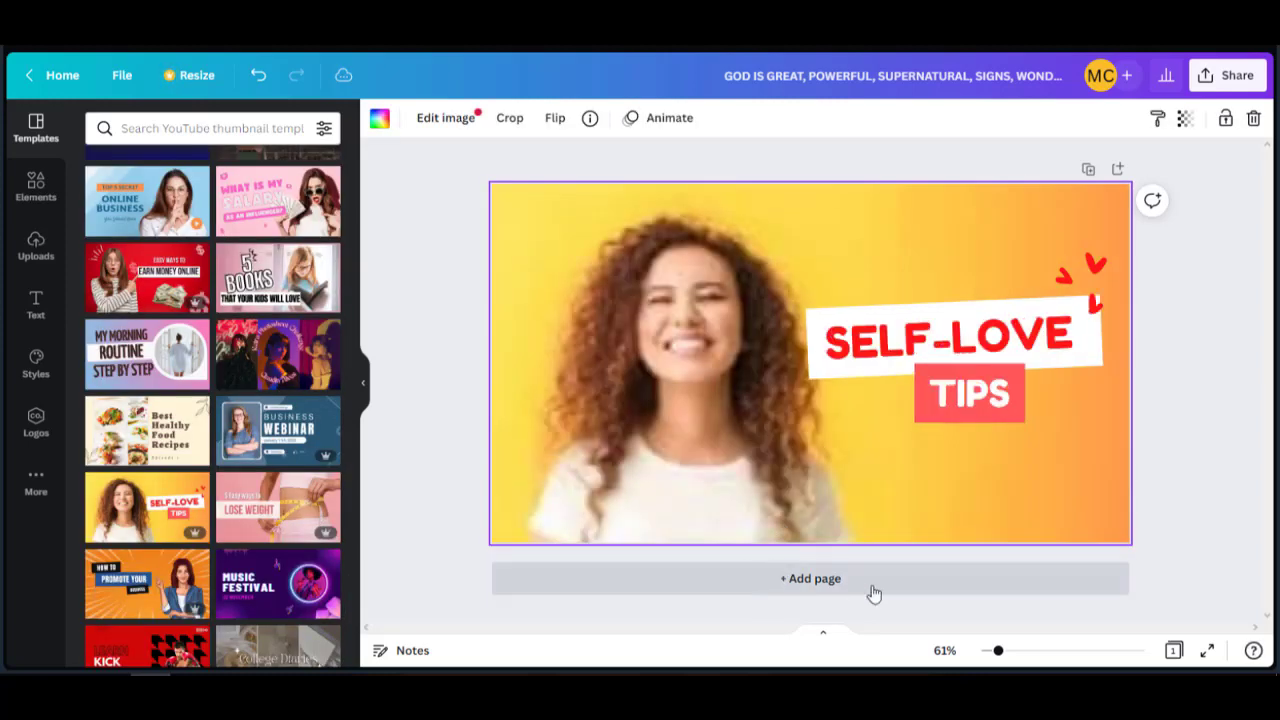
pyautogui.moveTo(991, 489); pyautogui.dragTo(457, 386)
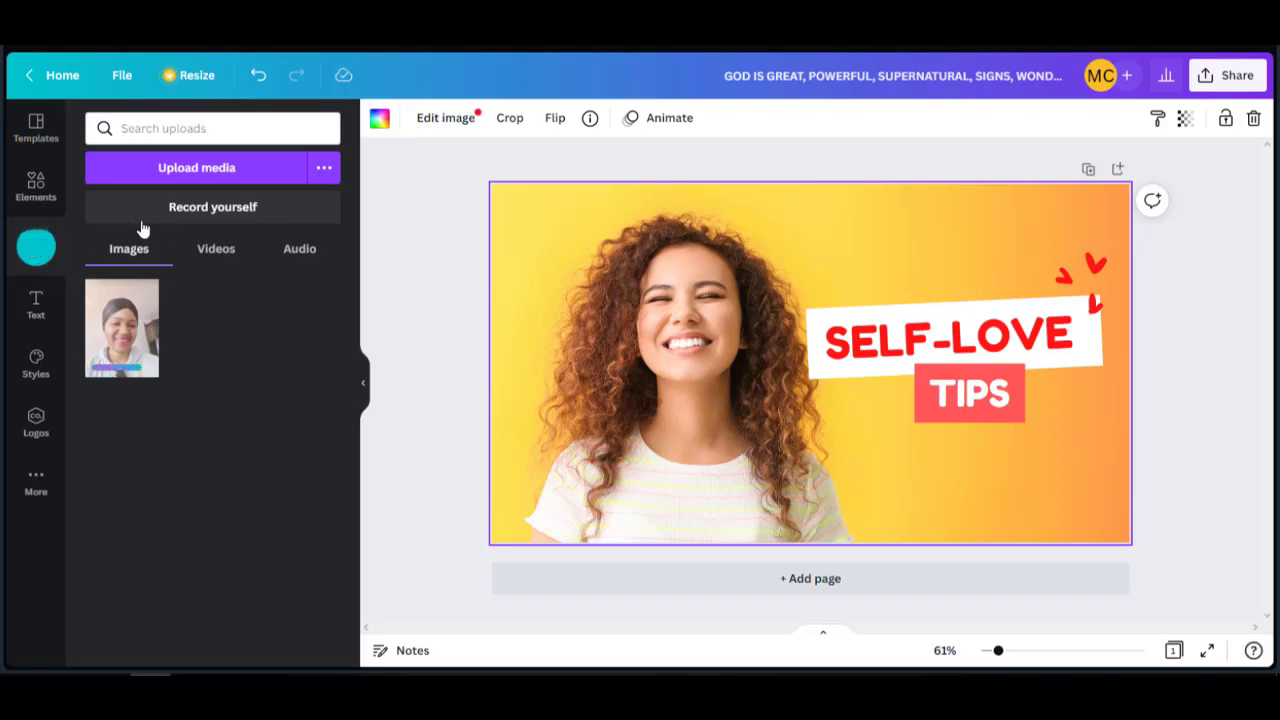
pyautogui.click(198, 170)
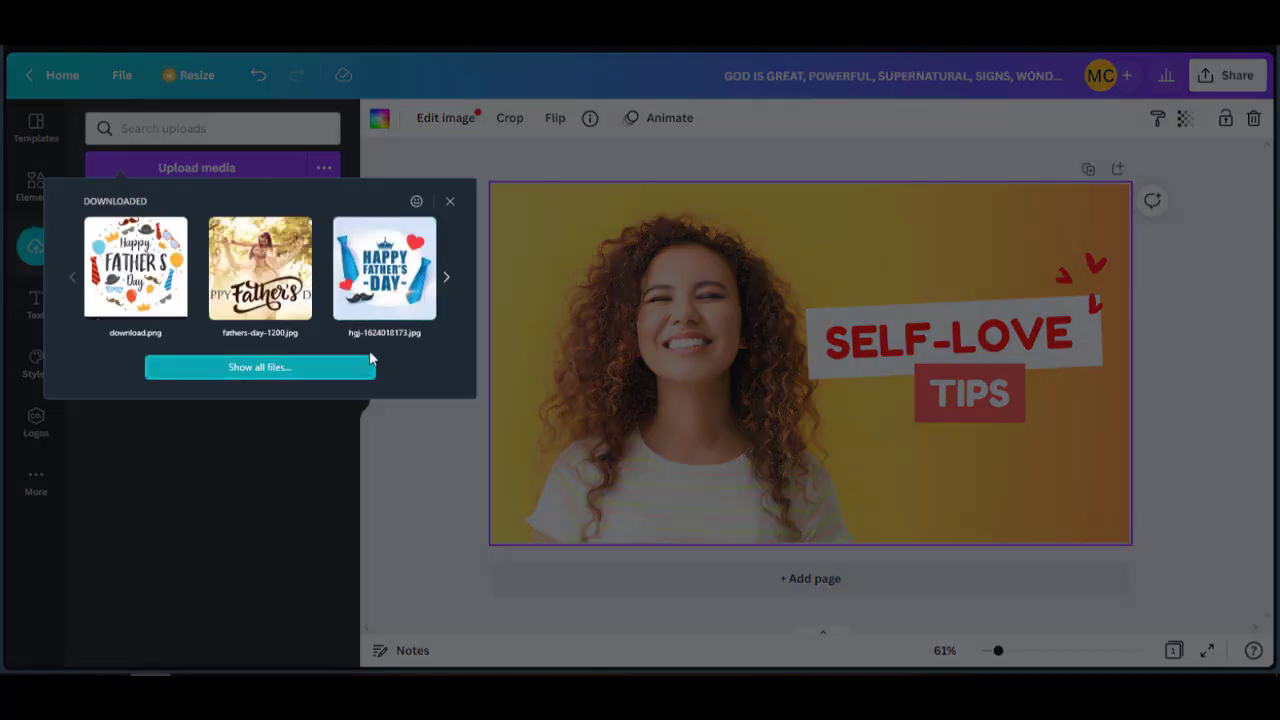
pyautogui.click(450, 201)
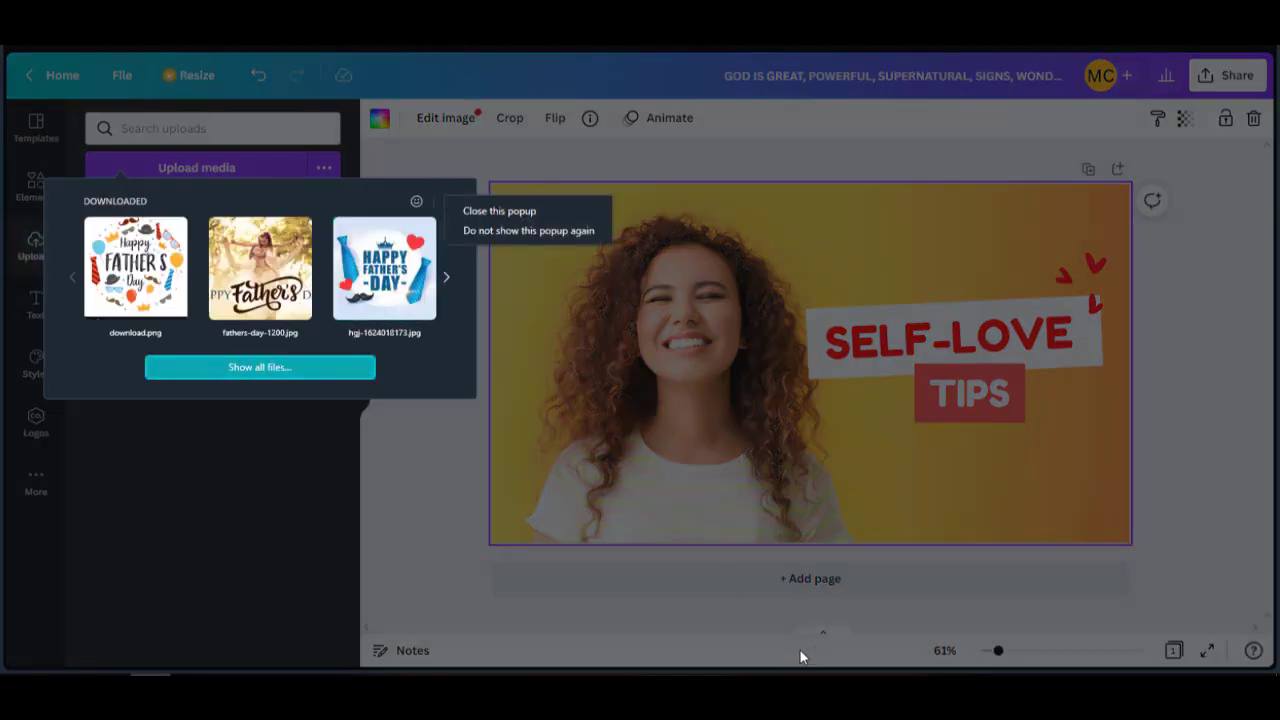
pyautogui.click(401, 478)
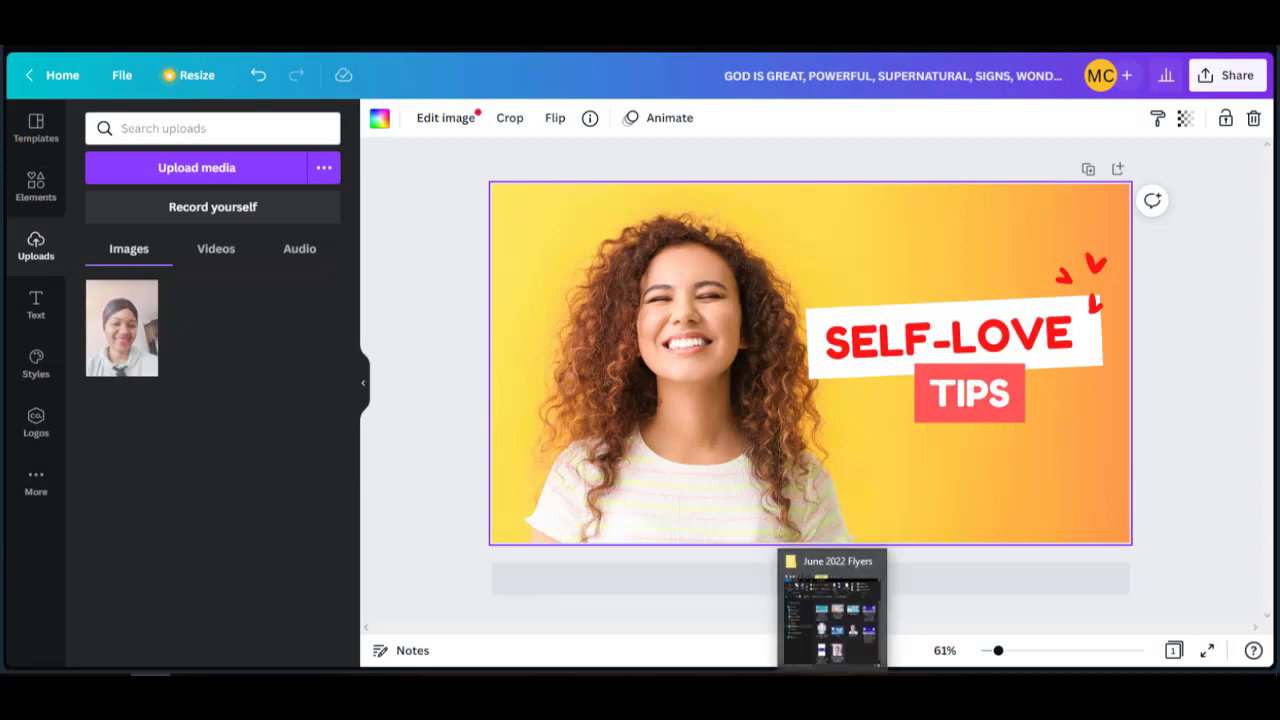
pyautogui.click(832, 678)
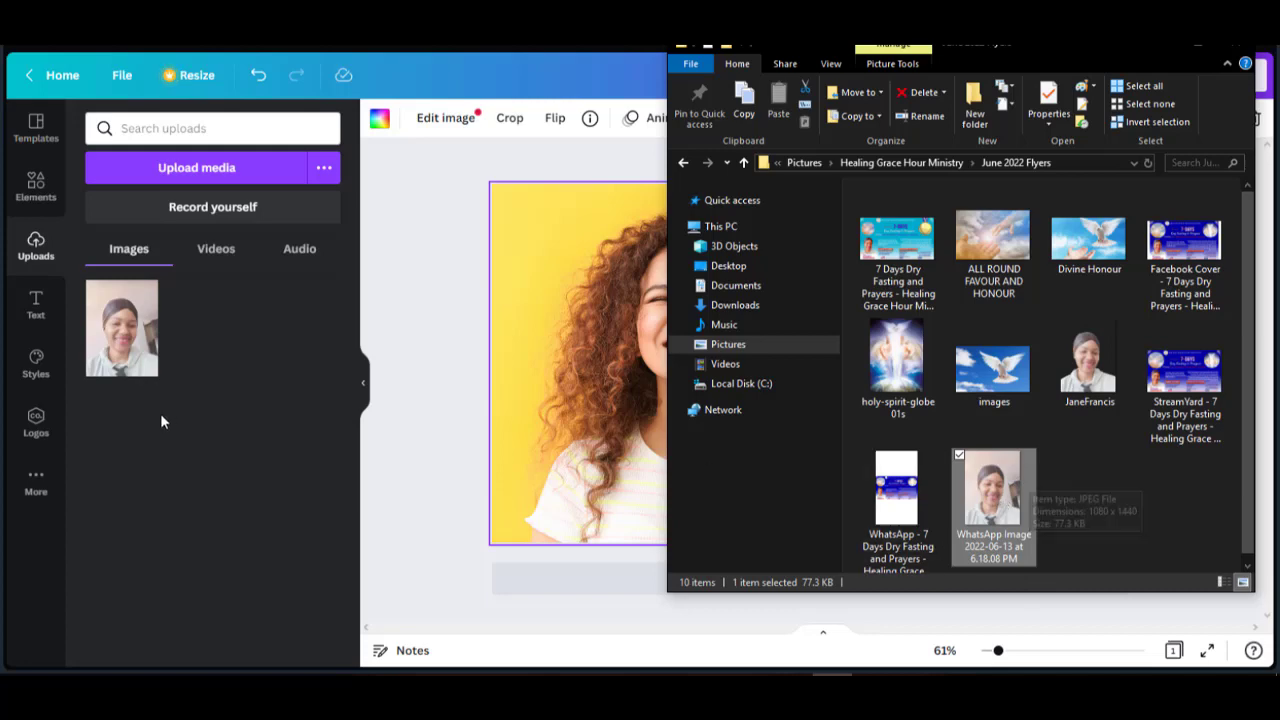
# Return to Canva and show the Images view of Uploads with the portrait photo.
pyautogui.click(220, 257)
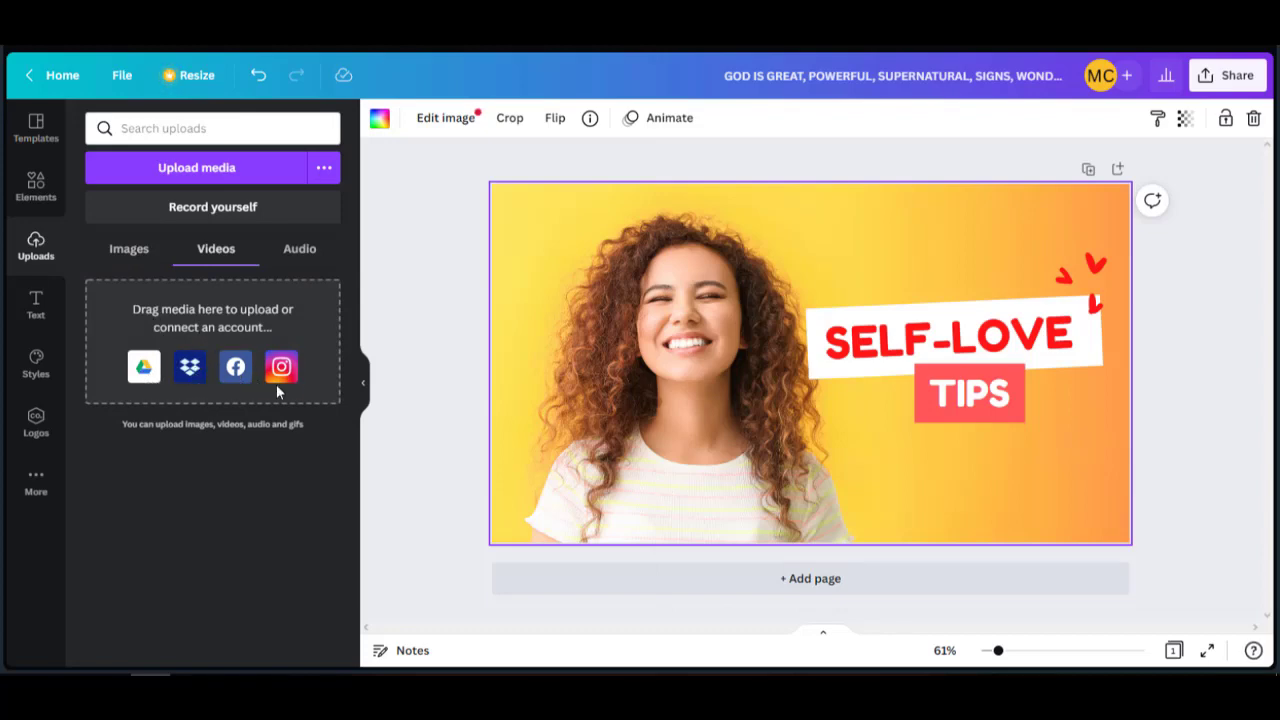
pyautogui.click(299, 256)
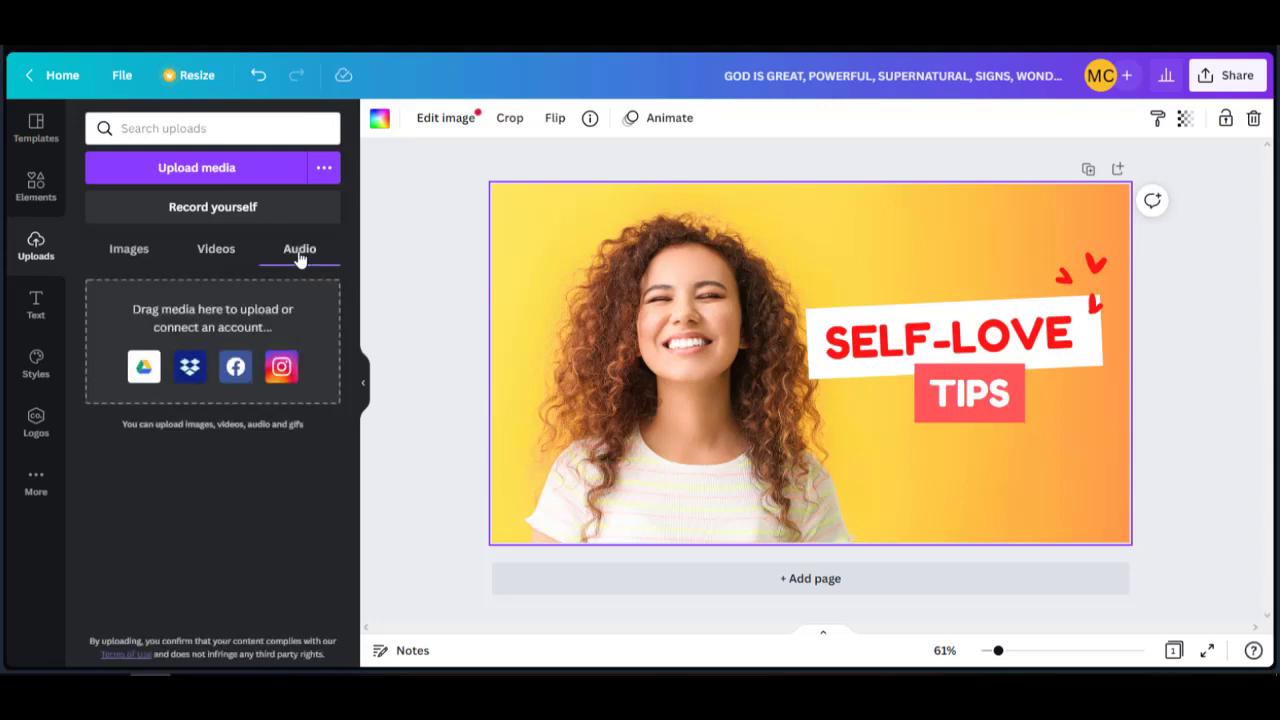
pyautogui.click(135, 256)
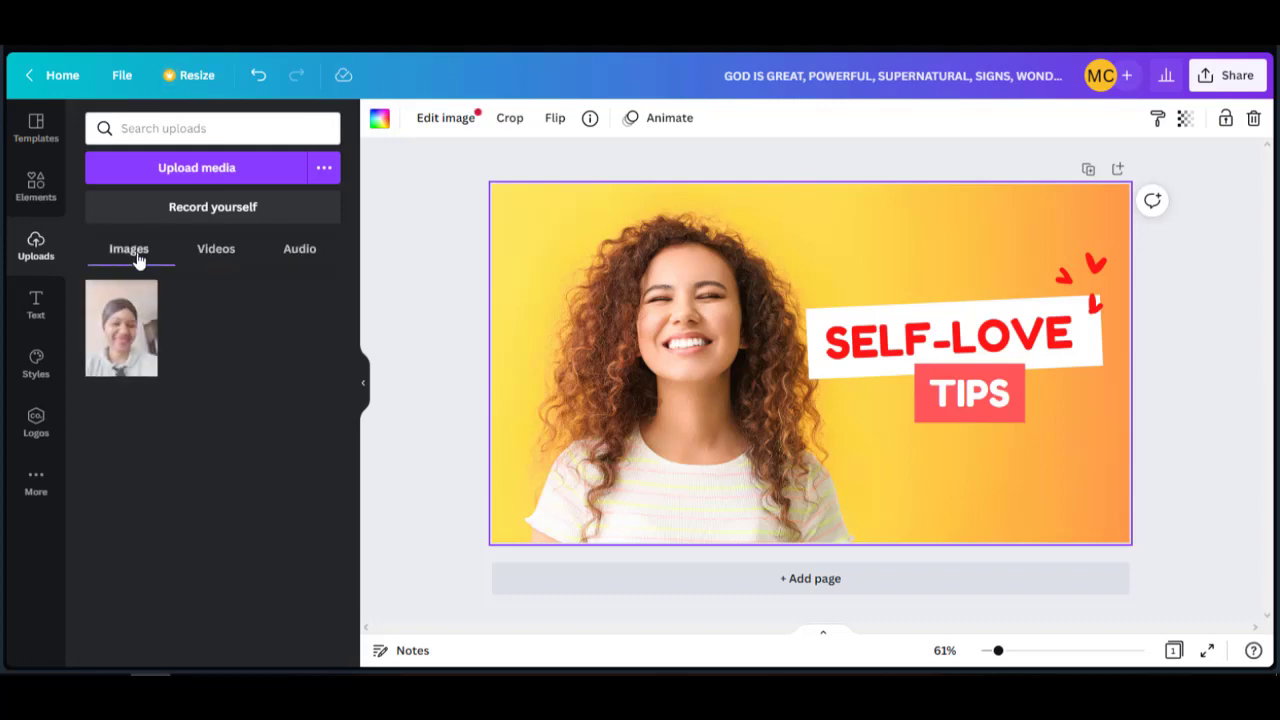
# Delete the template's photo of the woman, keeping the white-to-orange gradient background.
pyautogui.doubleClick(675, 340)
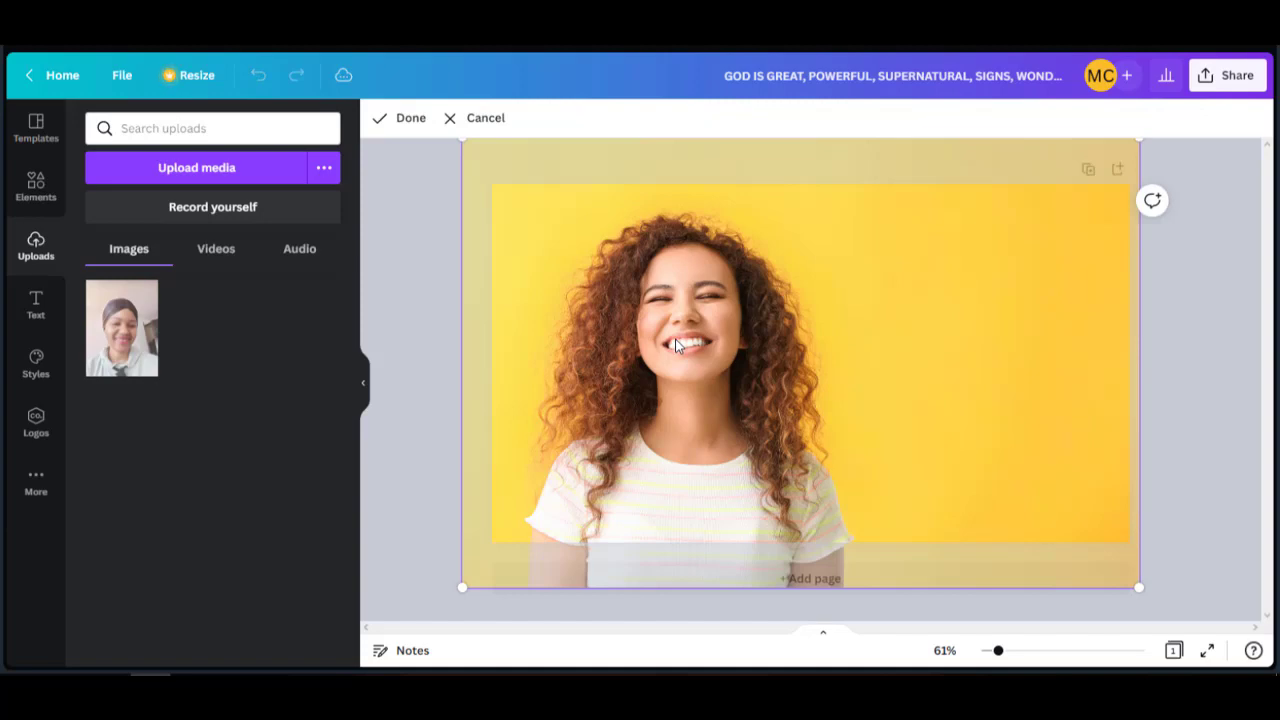
pyautogui.doubleClick(676, 341)
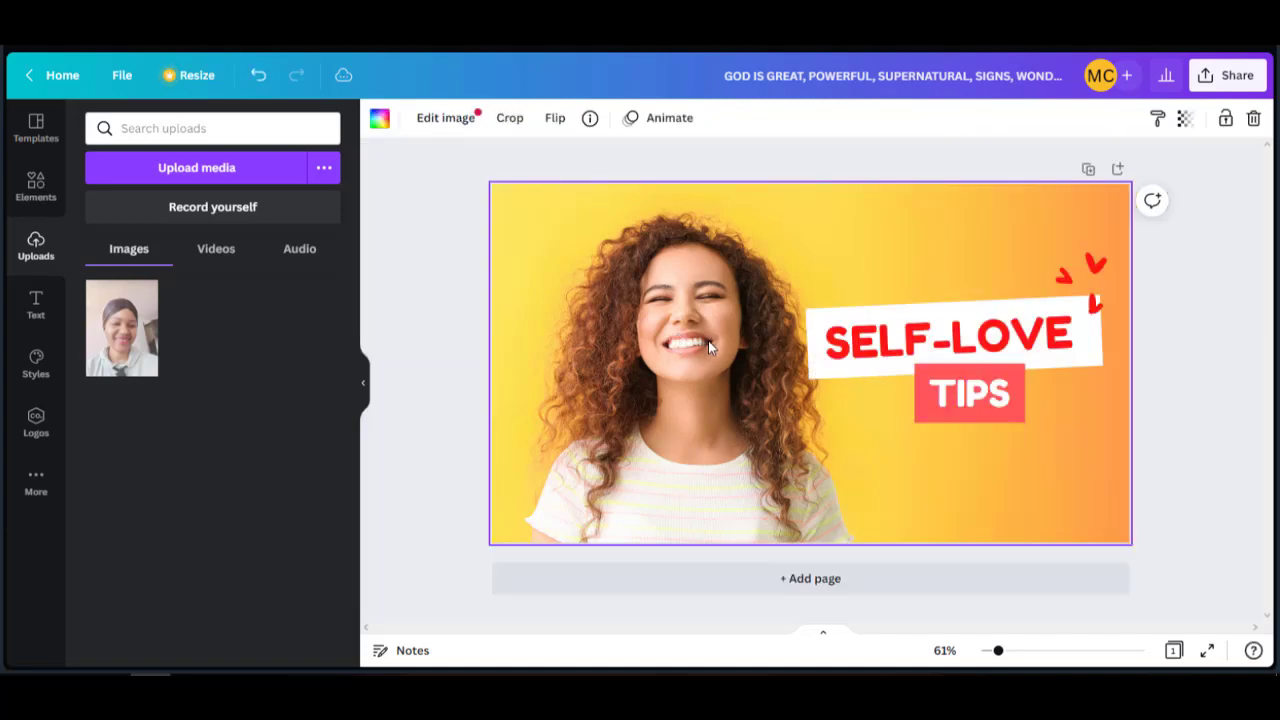
pyautogui.doubleClick(708, 340)
pyautogui.doubleClick(708, 340)
pyautogui.doubleClick(679, 343)
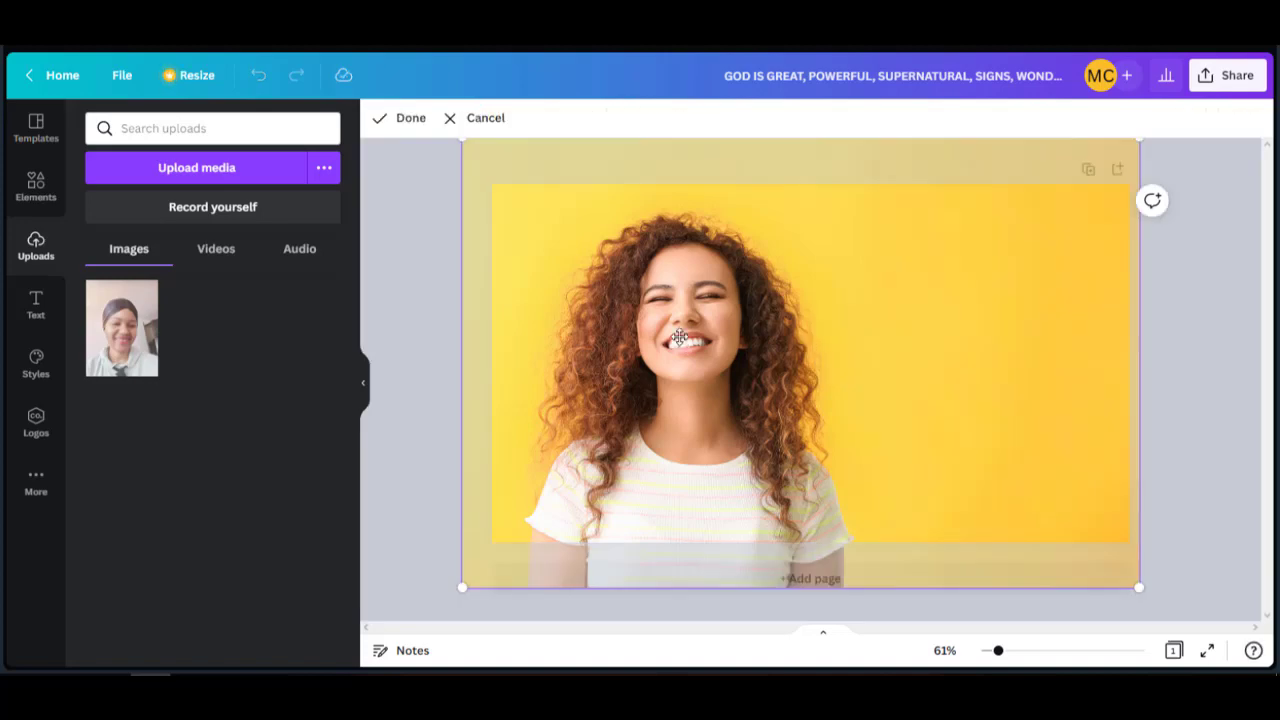
pyautogui.doubleClick(679, 337)
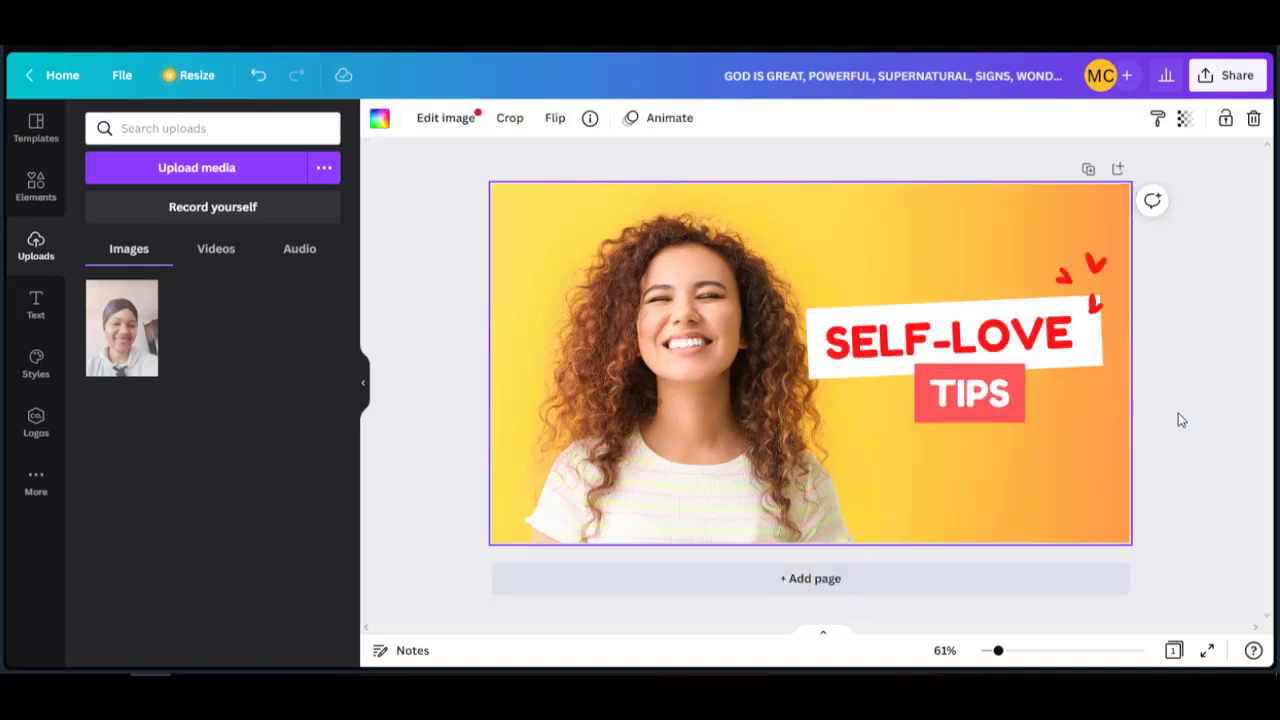
pyautogui.press('Delete')
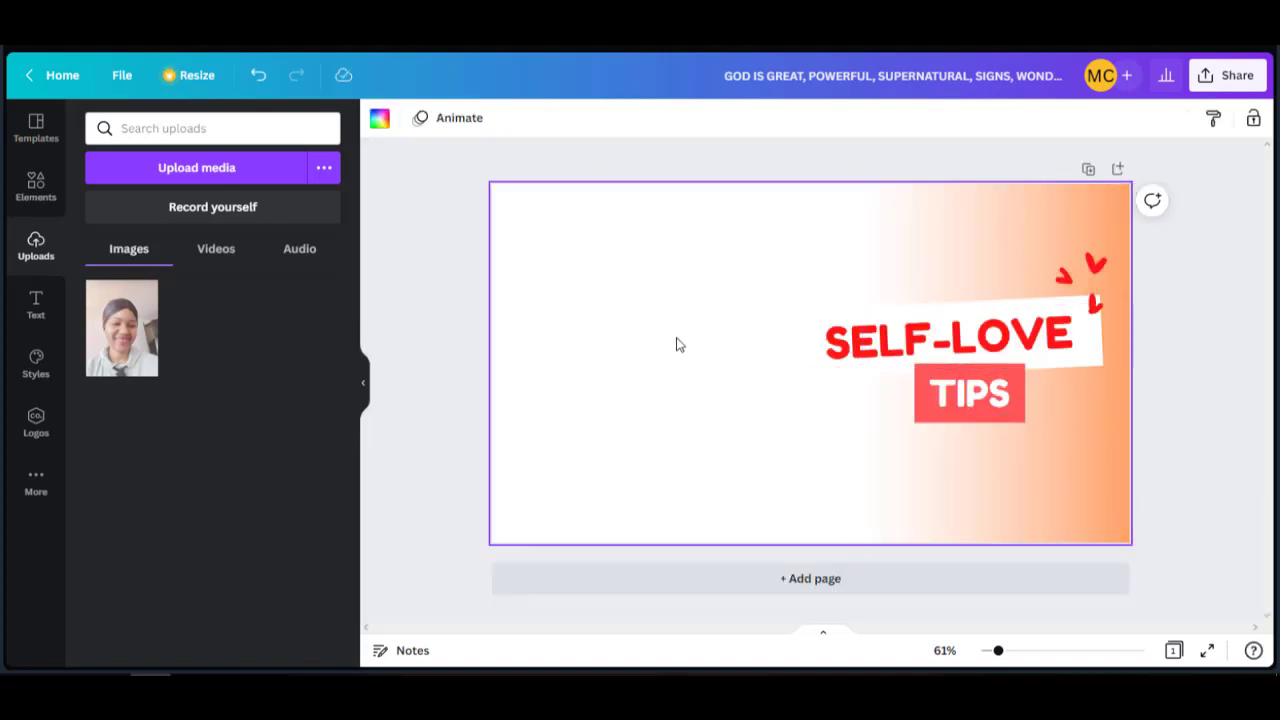
# Add the uploaded portrait, move it to the page's left side, and open Edit image.
pyautogui.rightClick(134, 326)
pyautogui.click(115, 325)
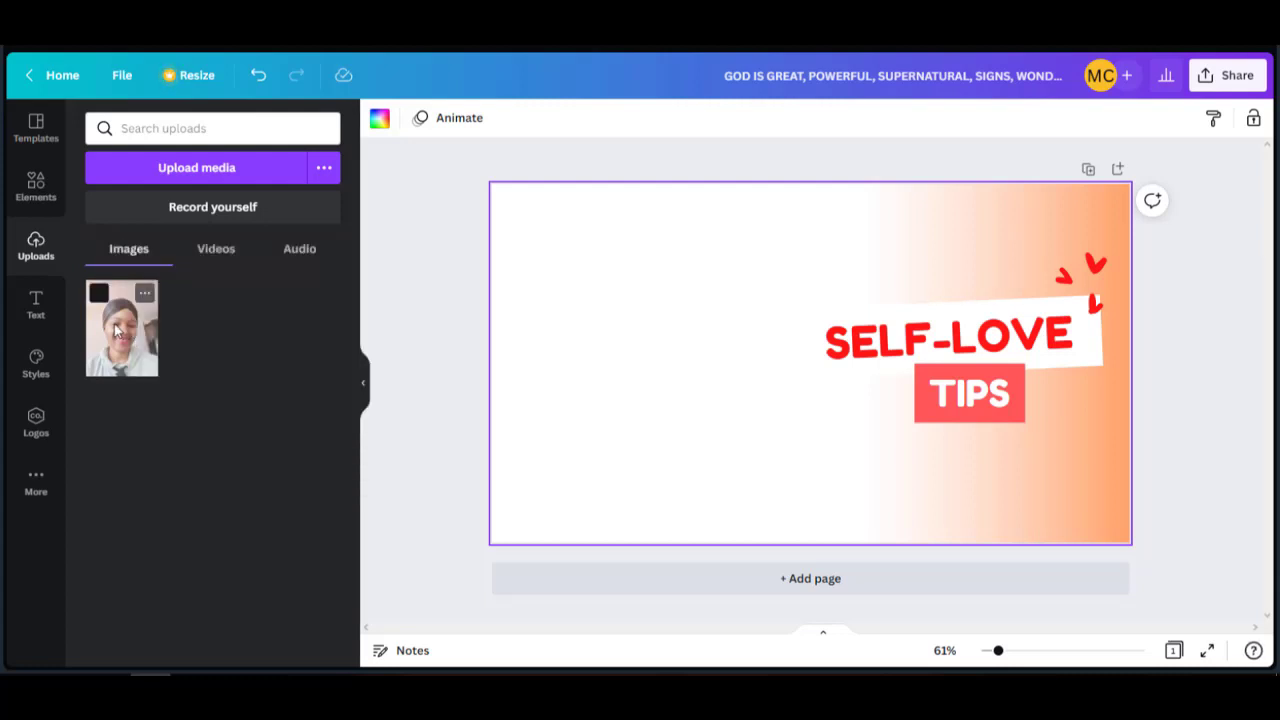
pyautogui.click(116, 331)
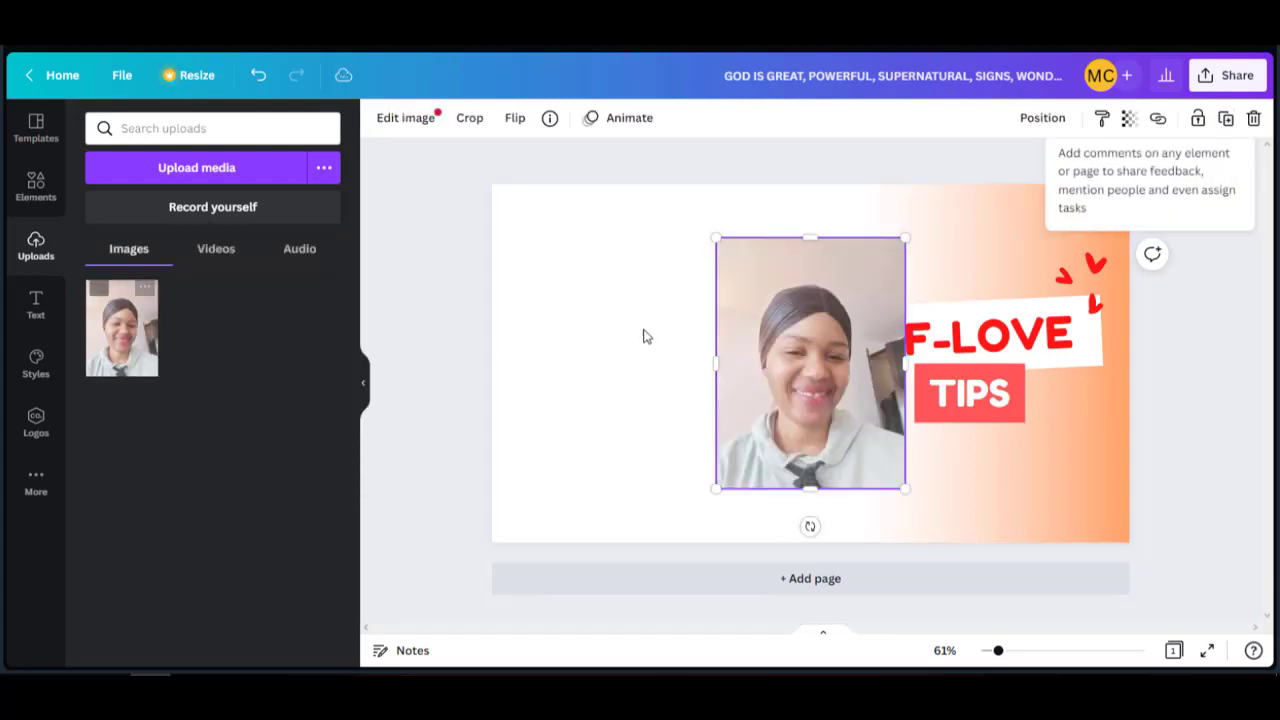
pyautogui.moveTo(782, 337); pyautogui.dragTo(572, 322)
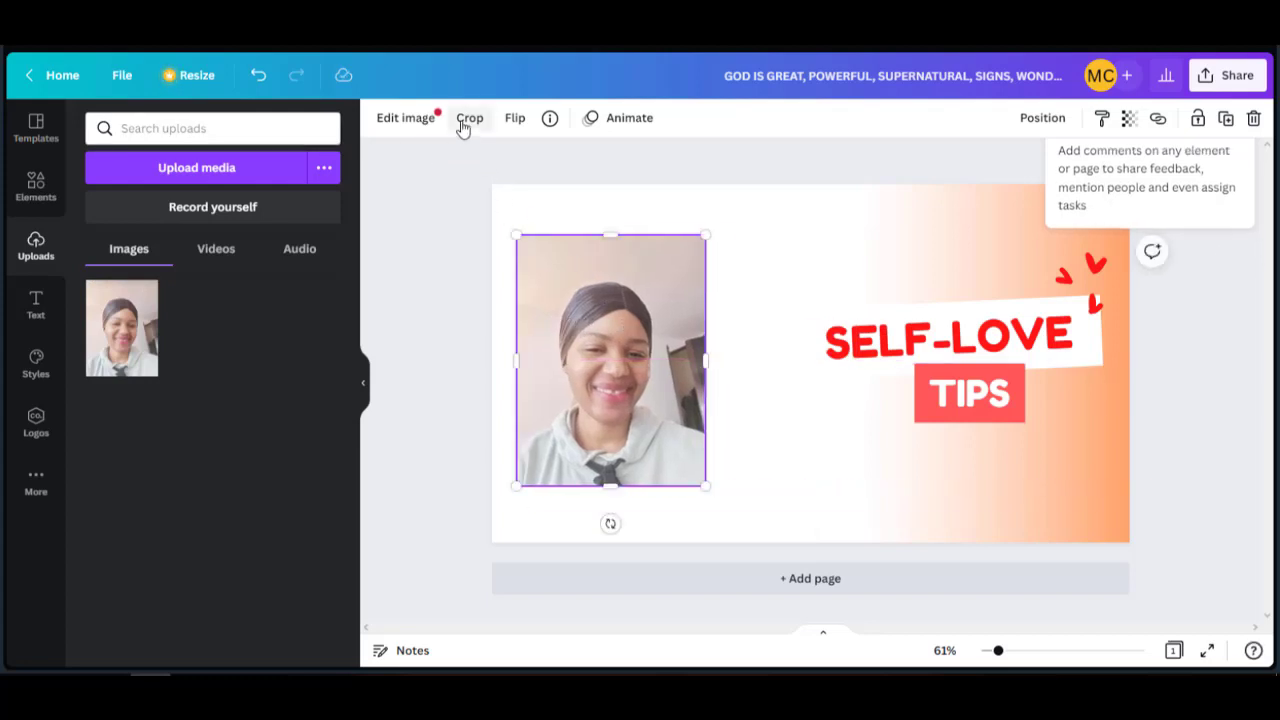
pyautogui.click(403, 118)
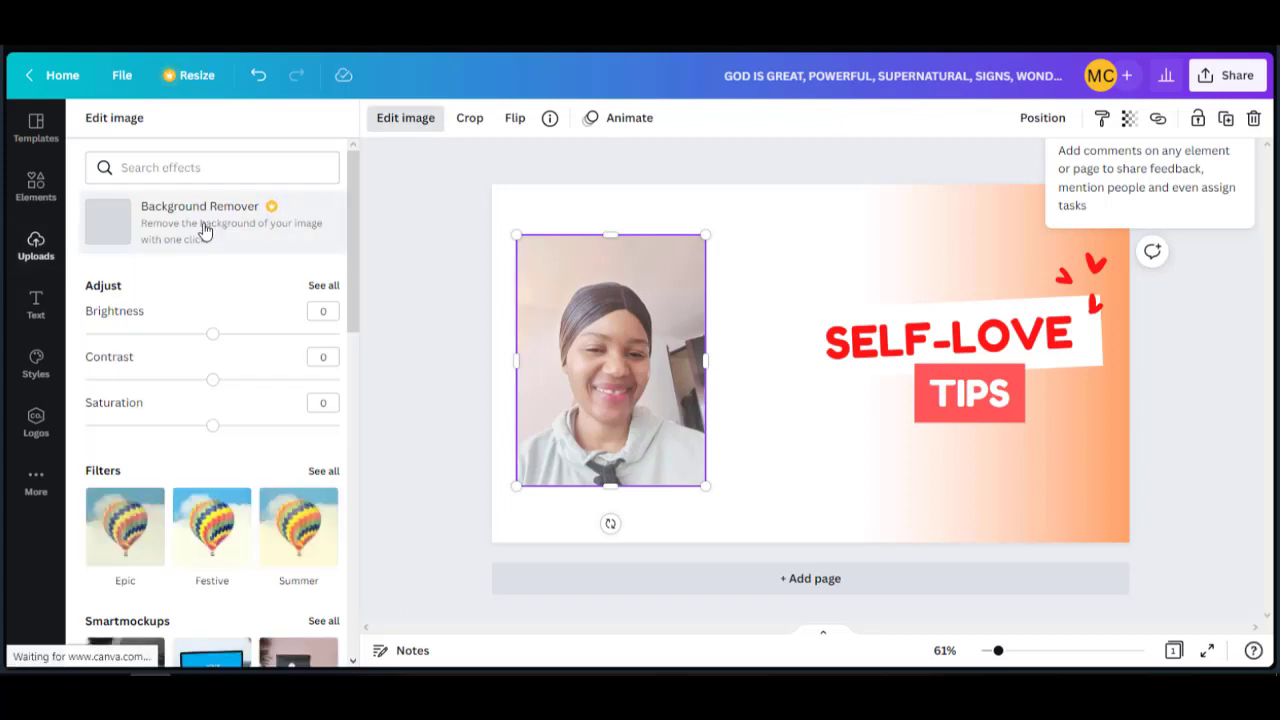
# Apply Background Remover to the portrait, then set saturation 60, contrast 31, brightness −10.
pyautogui.click(204, 230)
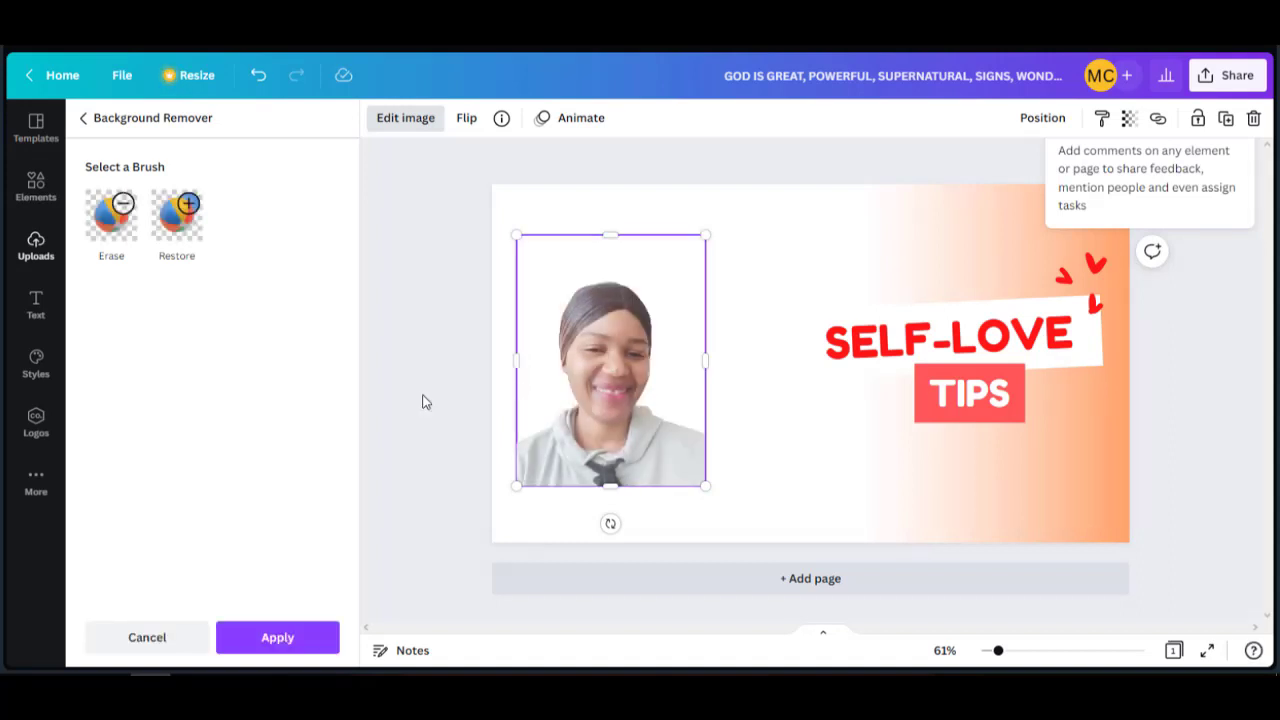
pyautogui.click(442, 371)
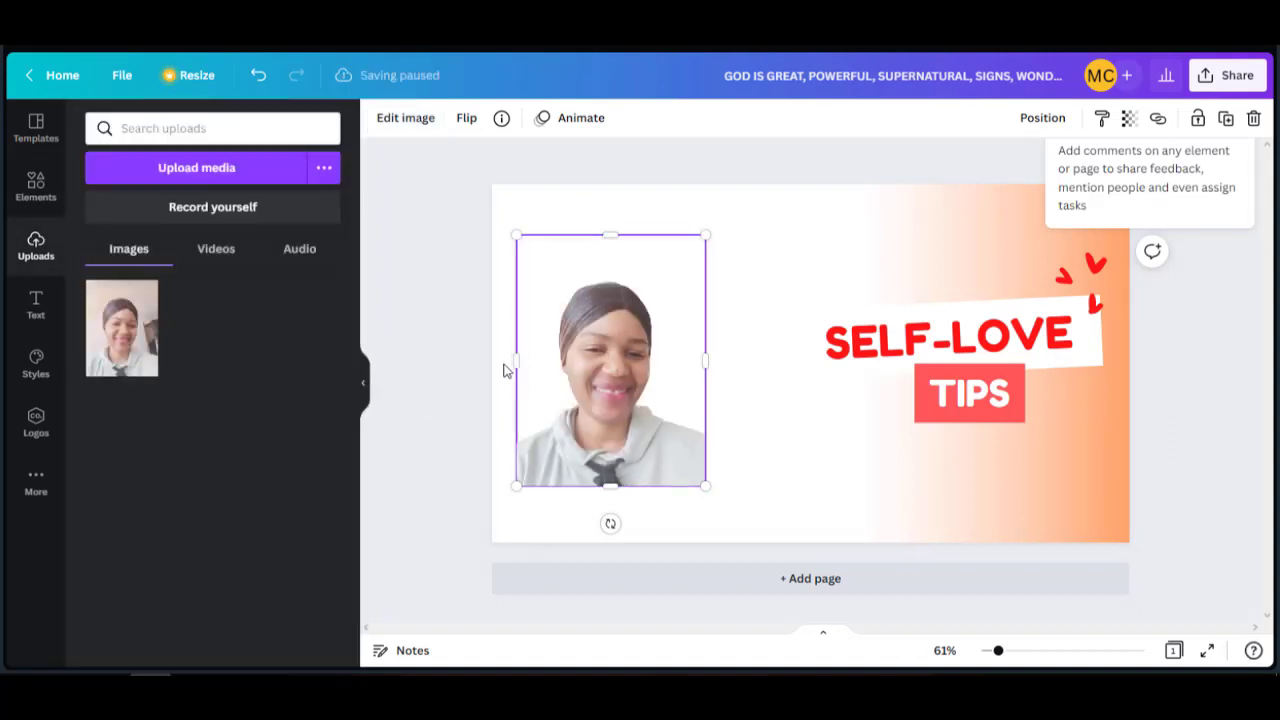
pyautogui.click(406, 118)
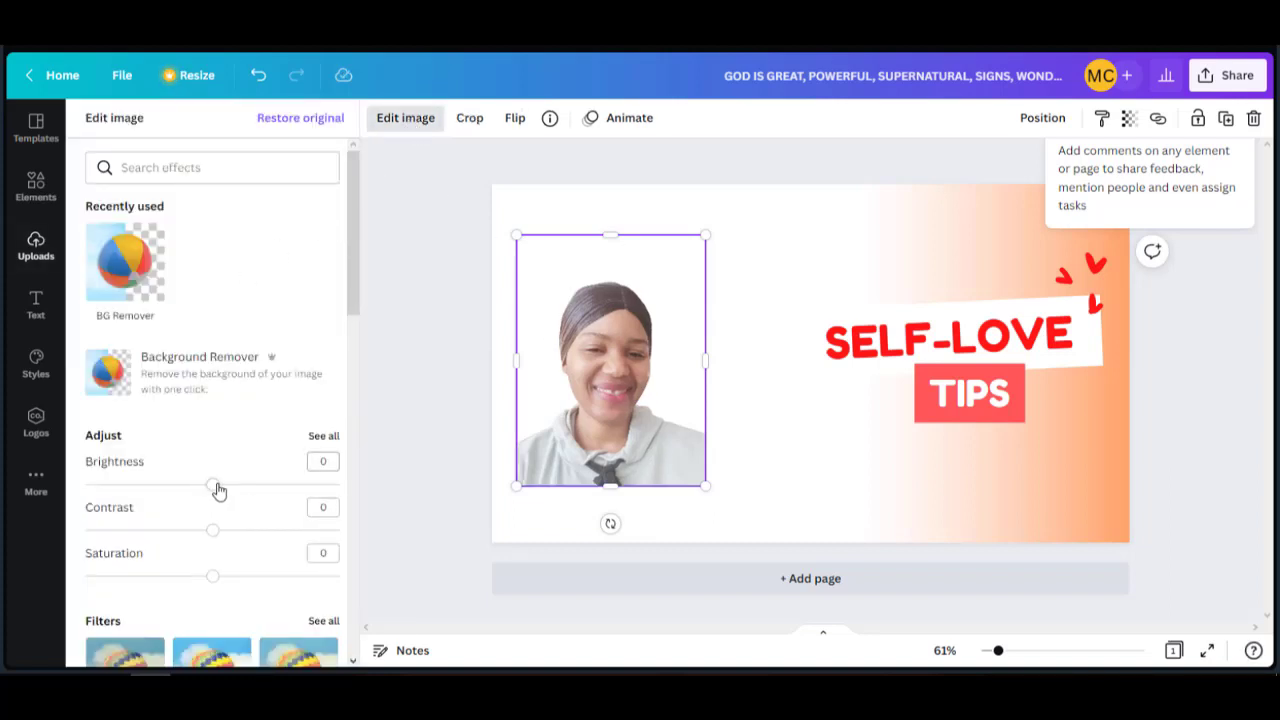
pyautogui.click(214, 486)
pyautogui.moveTo(212, 577); pyautogui.dragTo(291, 590)
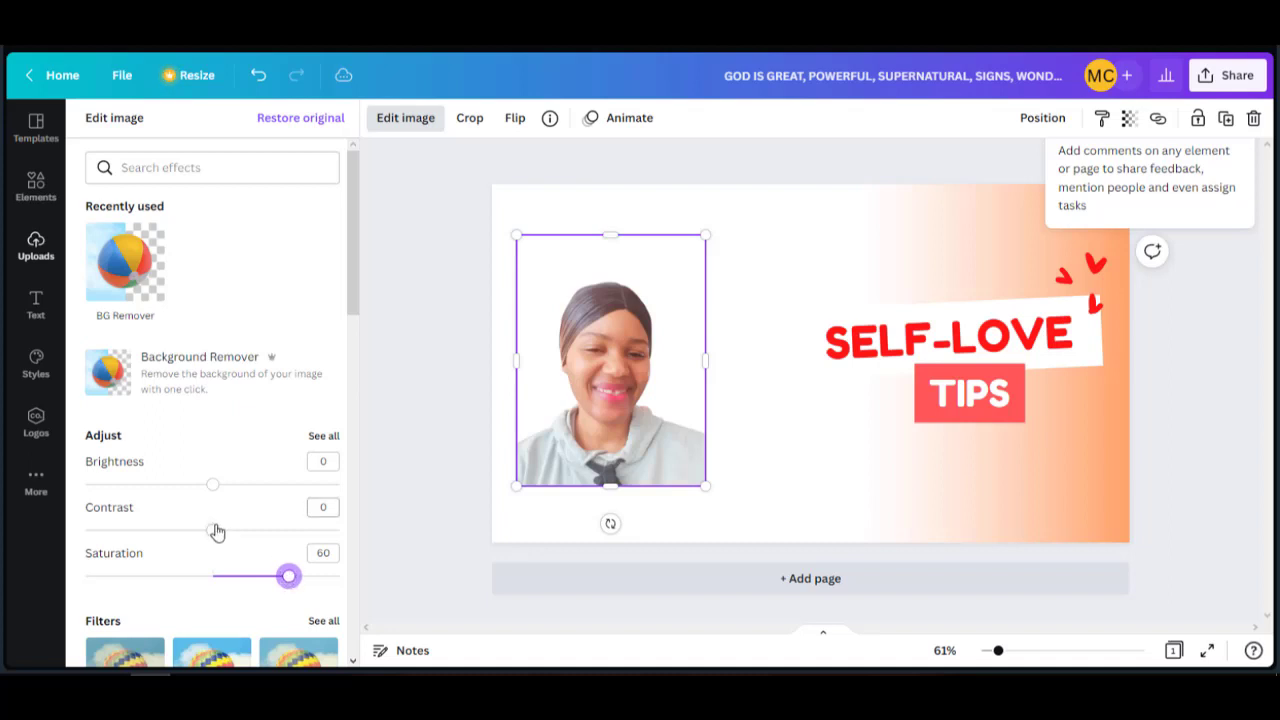
pyautogui.moveTo(212, 532); pyautogui.dragTo(251, 533)
pyautogui.moveTo(212, 485); pyautogui.dragTo(200, 490)
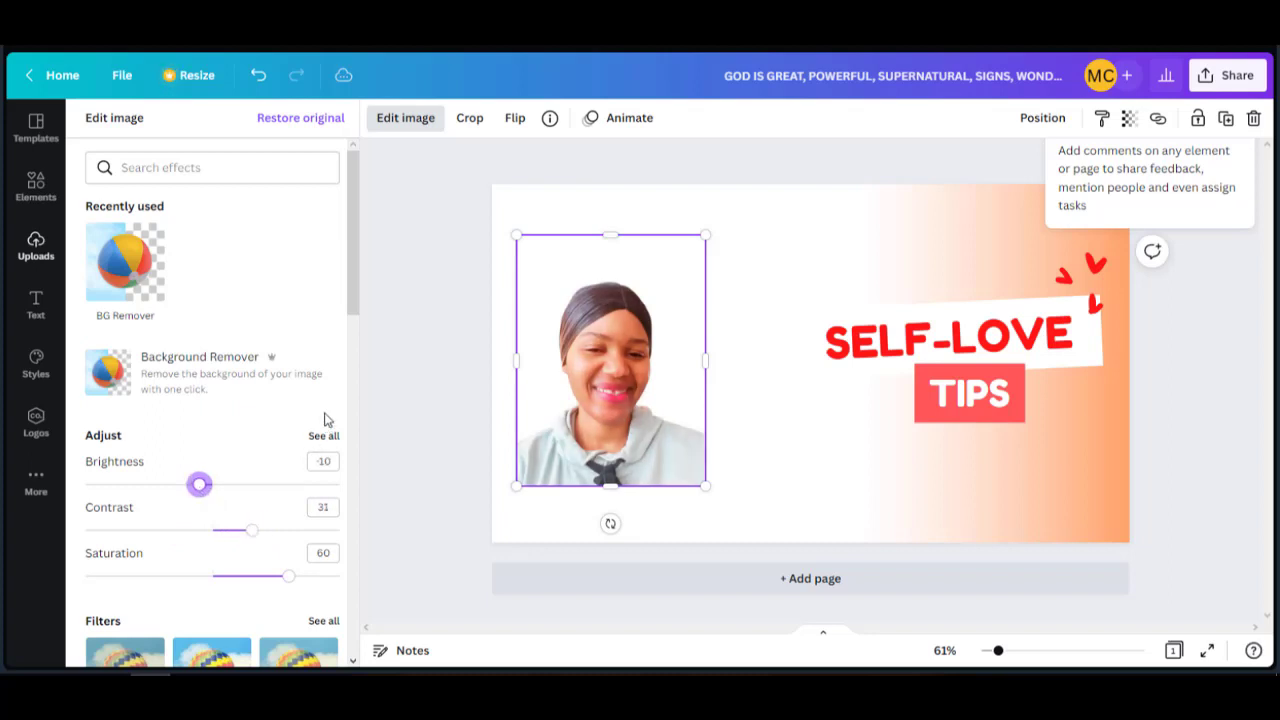
pyautogui.click(434, 439)
pyautogui.click(723, 441)
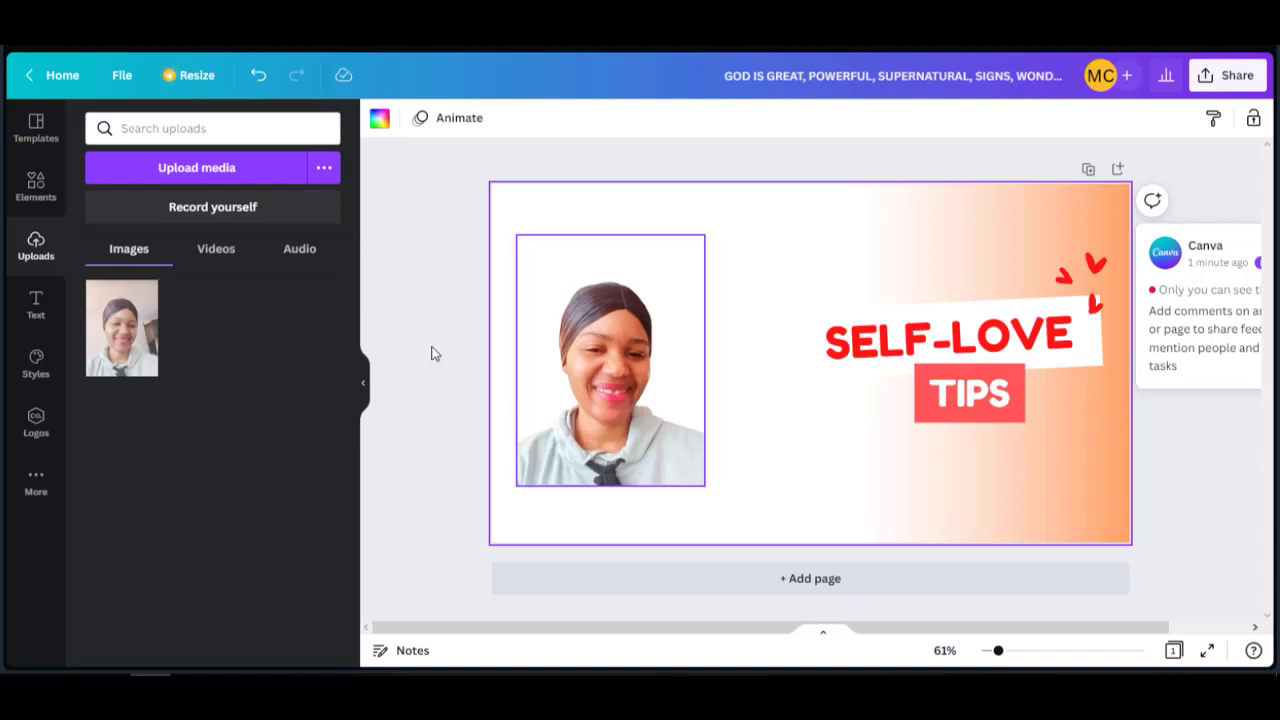
# Drag a circle frame from Elements > Frames over the portrait on the left.
pyautogui.click(35, 185)
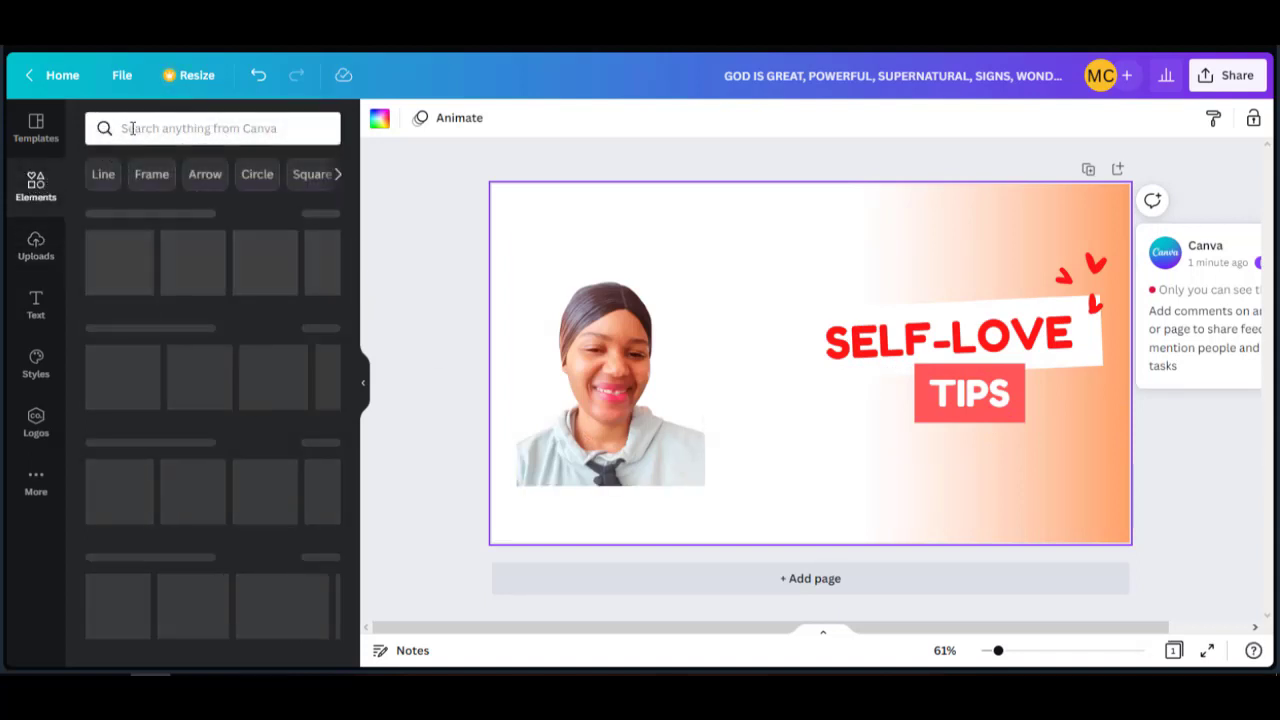
pyautogui.click(124, 128)
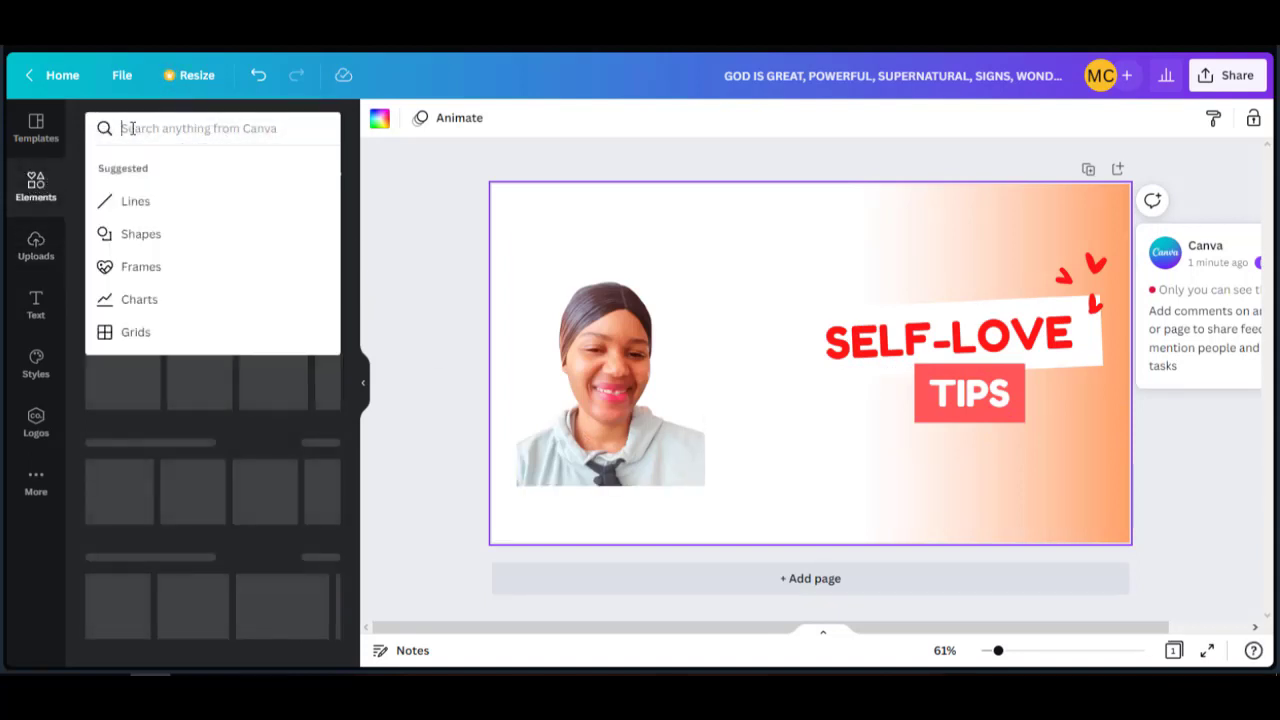
pyautogui.click(154, 267)
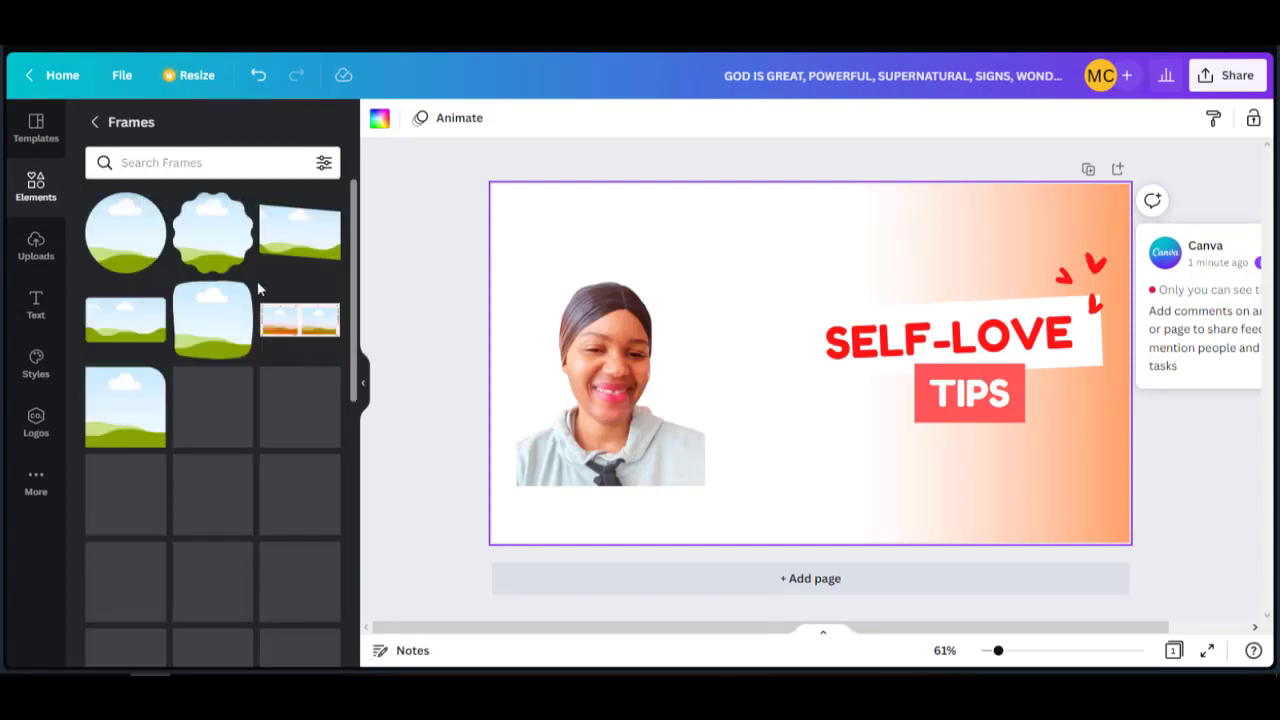
pyautogui.moveTo(141, 242); pyautogui.dragTo(651, 334)
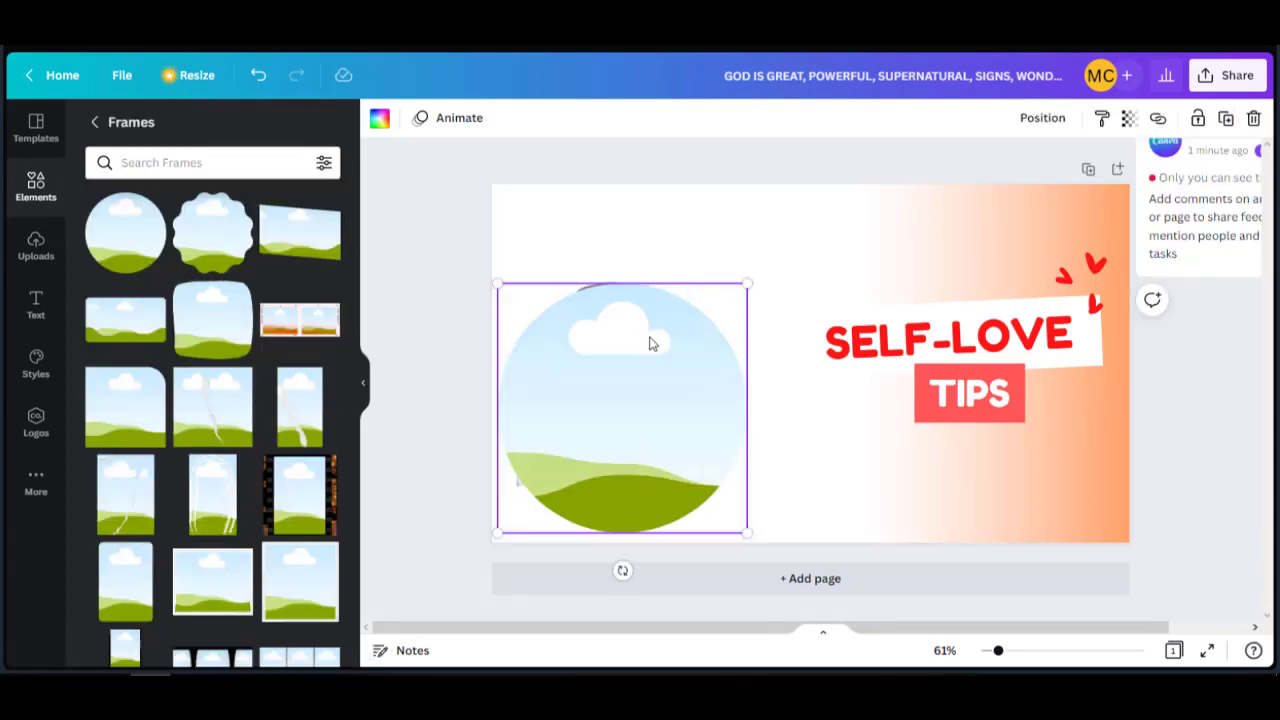
# Send the circle frame behind the portrait and drop the portrait into it.
pyautogui.click(1045, 119)
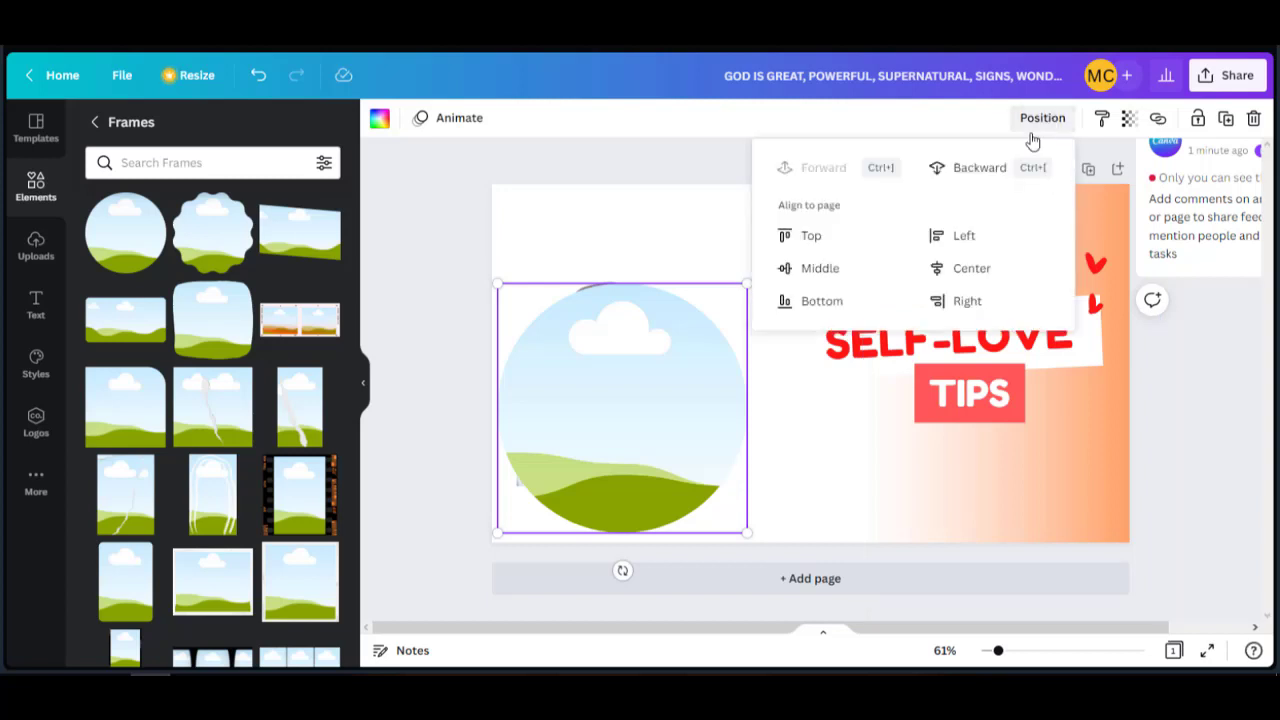
pyautogui.click(951, 170)
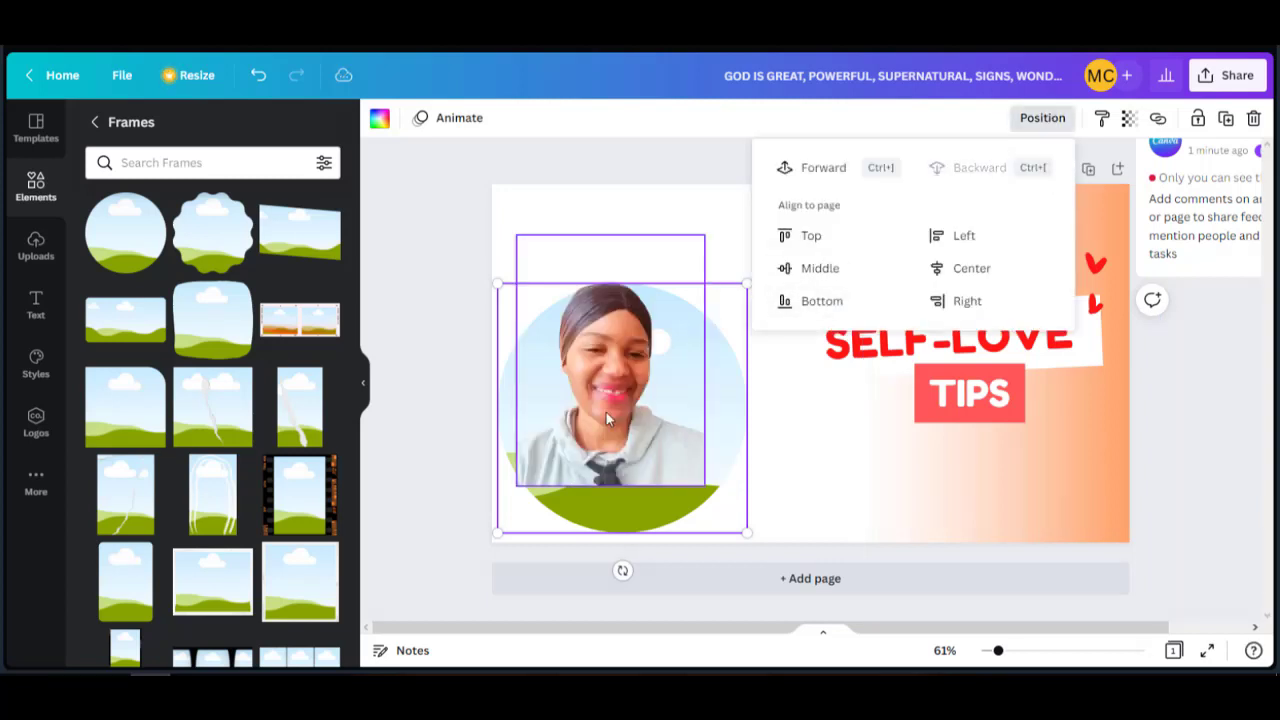
pyautogui.moveTo(609, 383); pyautogui.dragTo(645, 415)
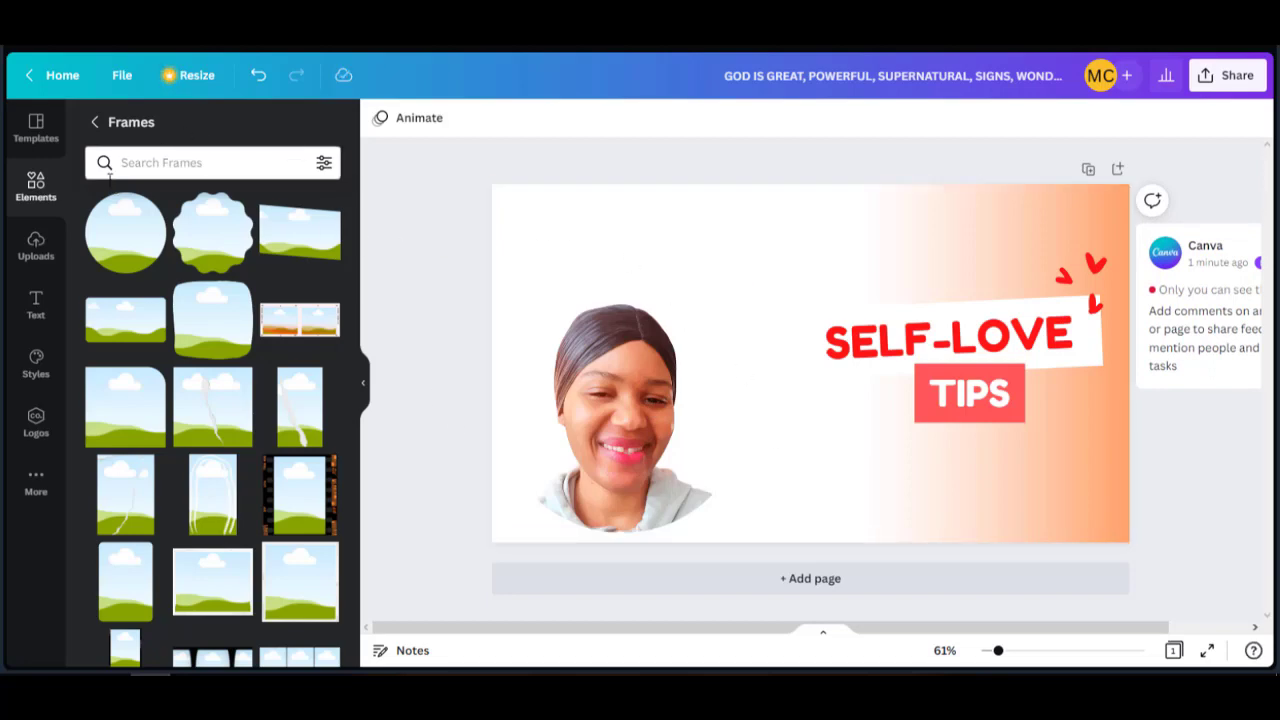
pyautogui.click(42, 192)
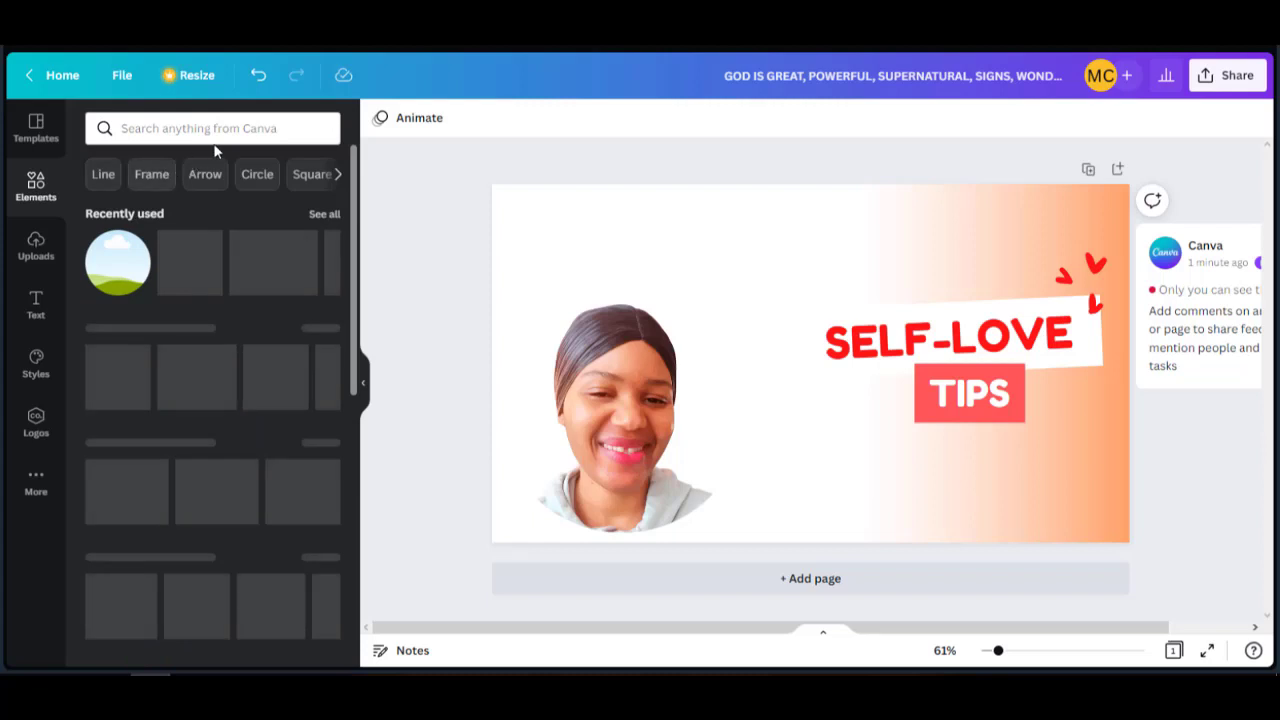
# Search Elements for white background images, undoing the sparkly grey video background that got added.
pyautogui.click(237, 134)
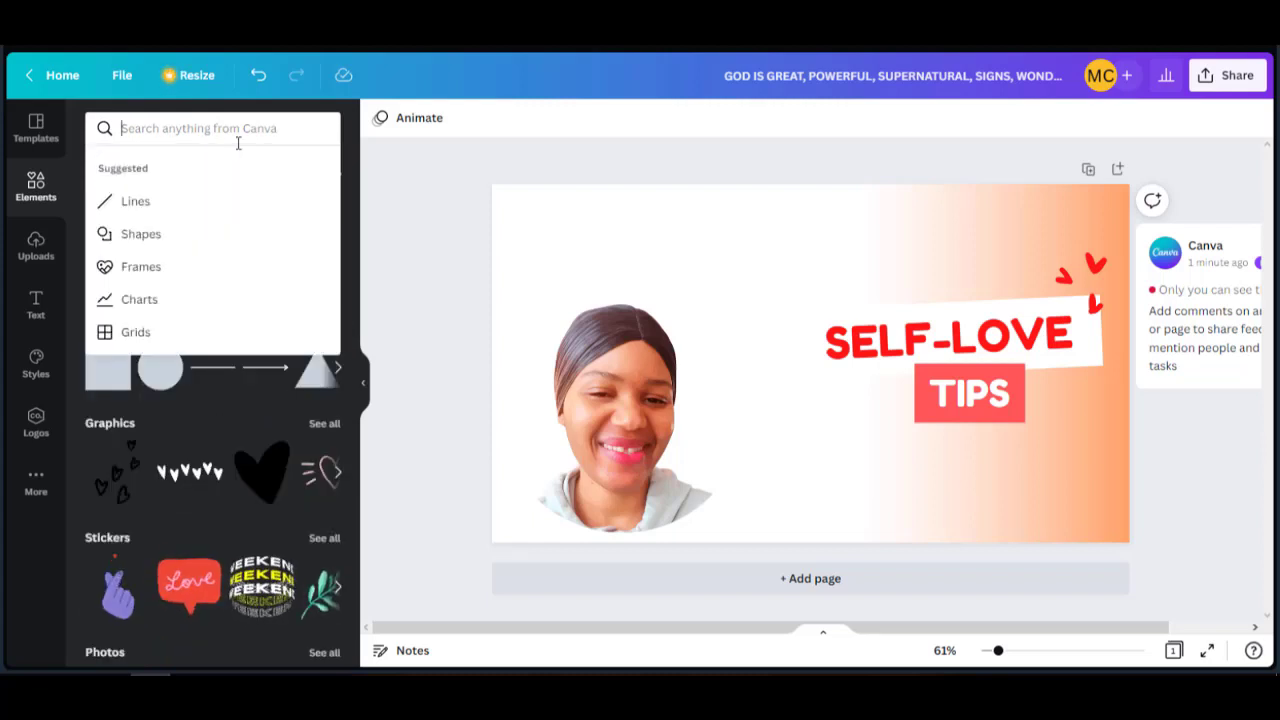
pyautogui.write('back')
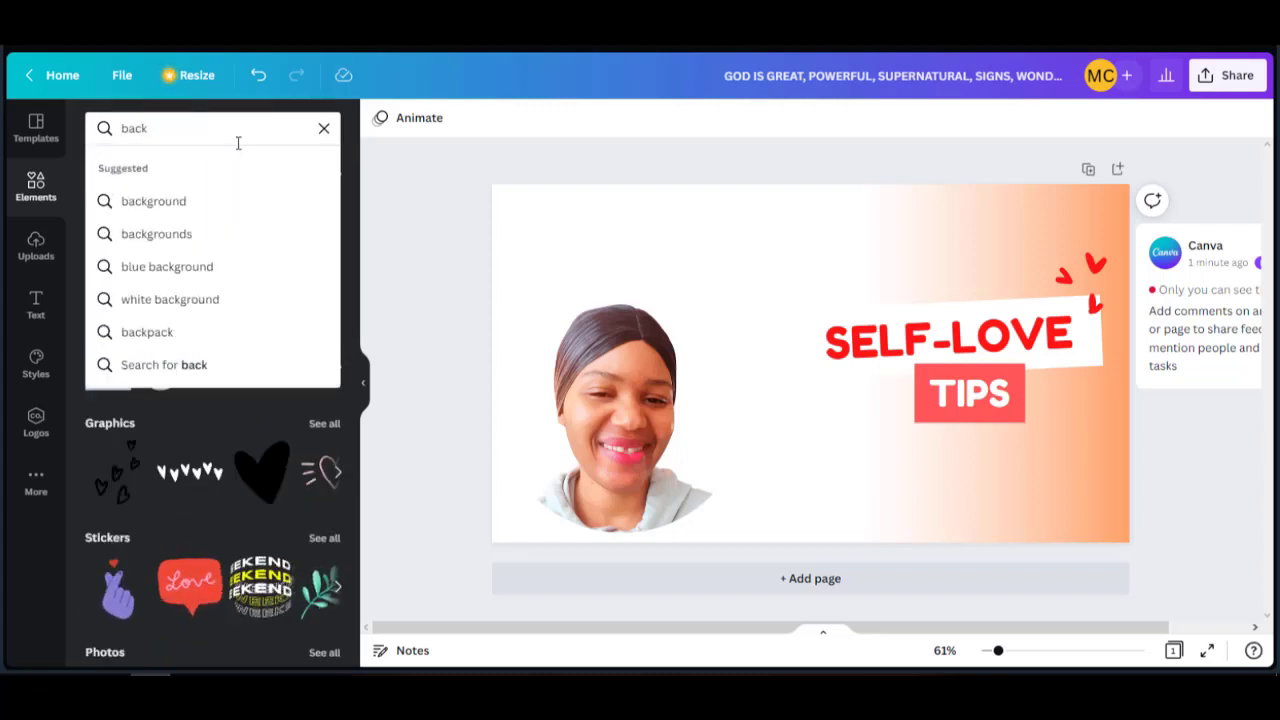
pyautogui.click(168, 304)
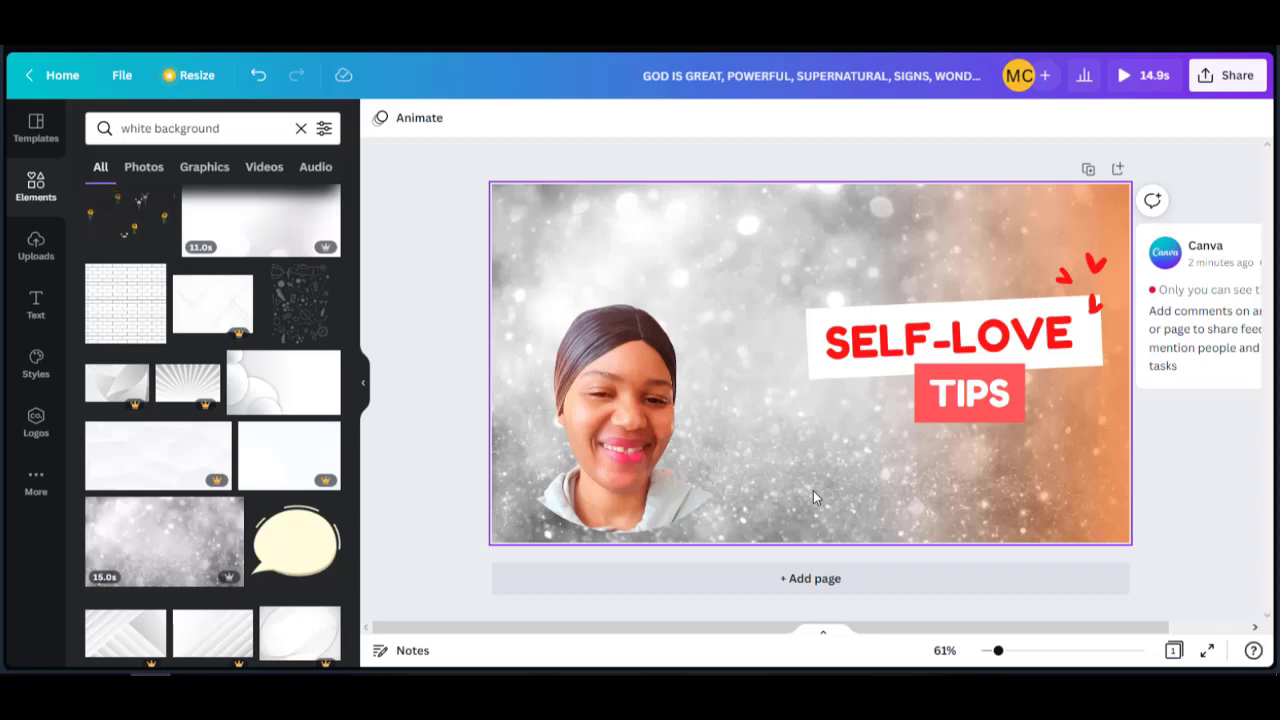
pyautogui.hotkey('ctrl', 'z')
pyautogui.hotkey('ctrl', 'z')
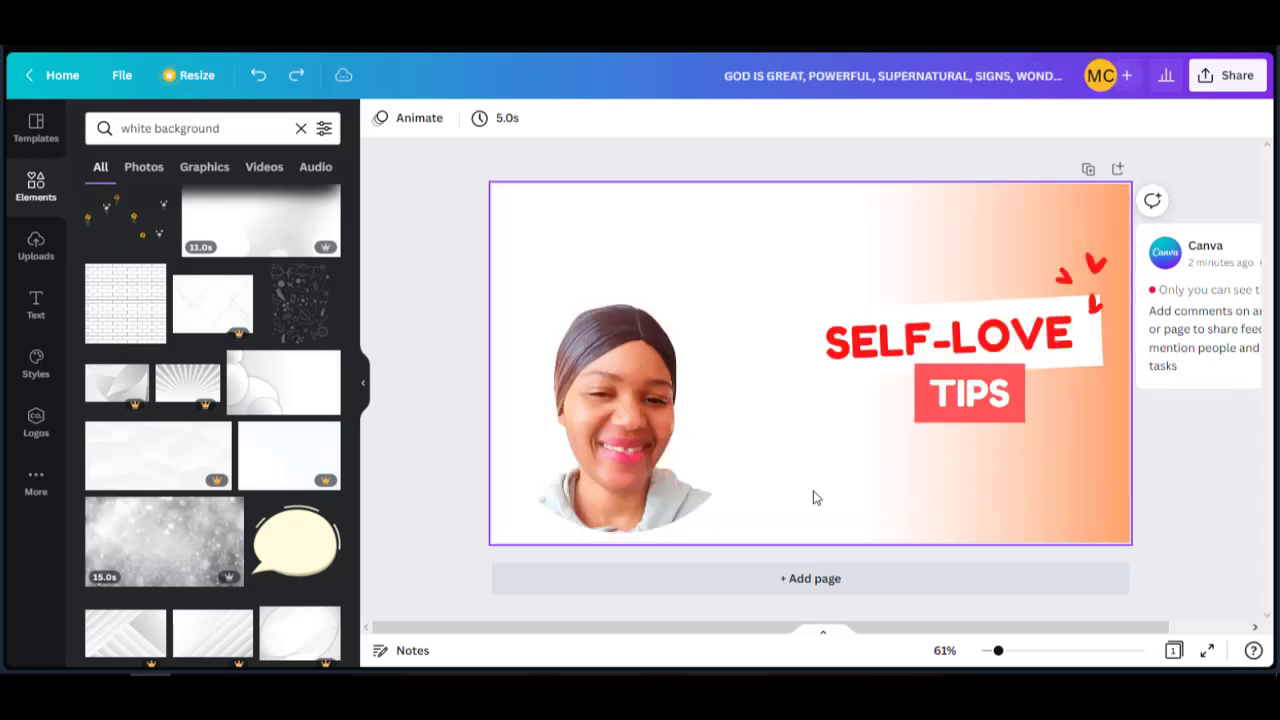
# Add the white silk photo from the Photos results and set it as the page background.
pyautogui.click(142, 170)
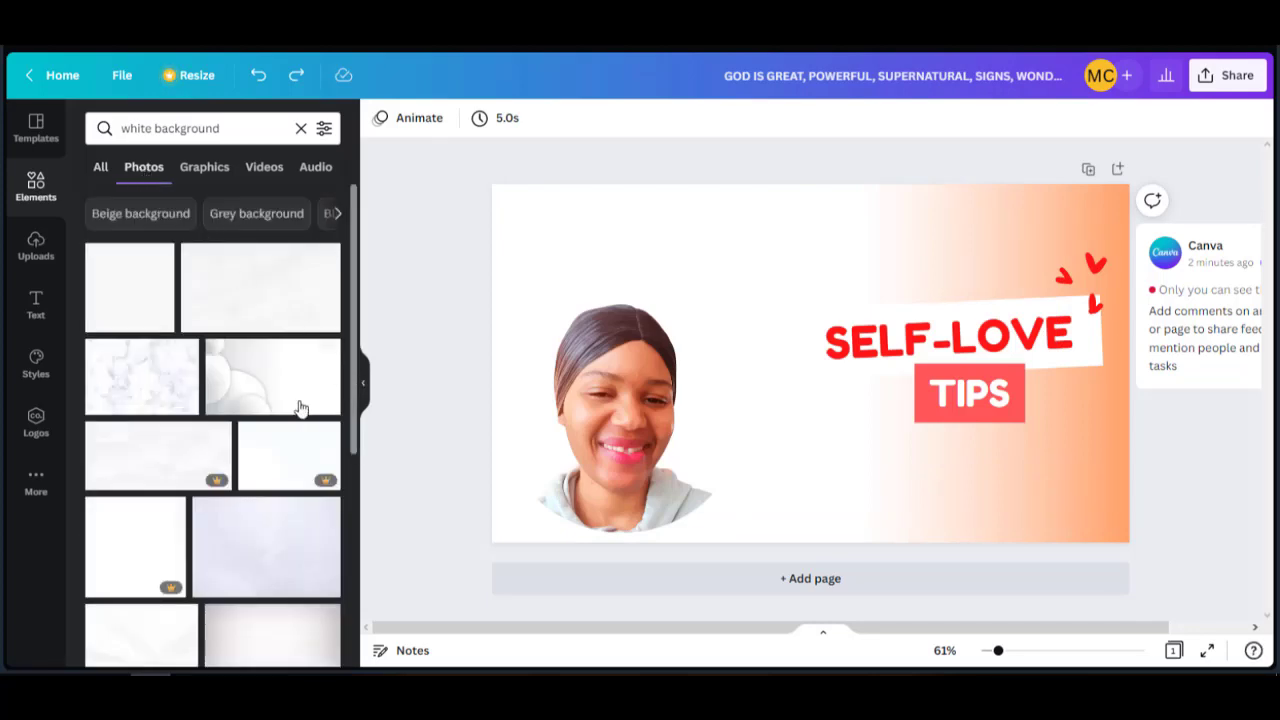
pyautogui.scroll(-2, 293, 415)
pyautogui.scroll(-2, 297, 415)
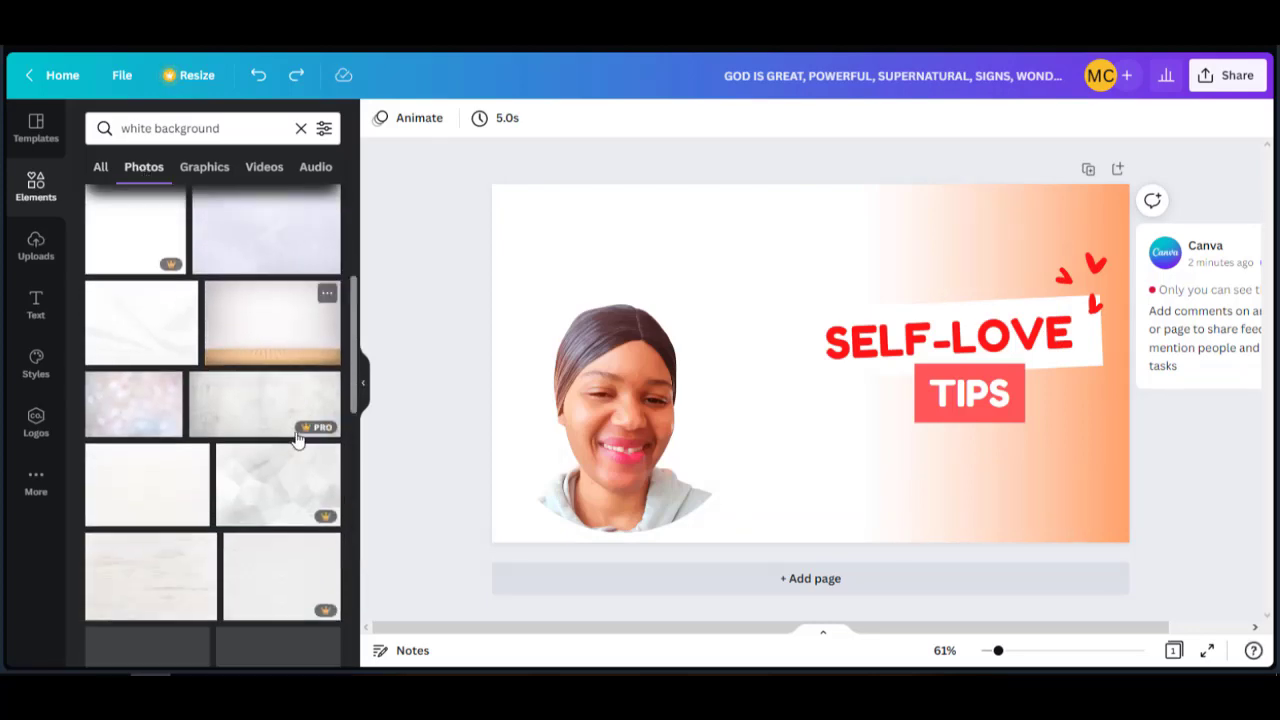
pyautogui.scroll(-2, 305, 470)
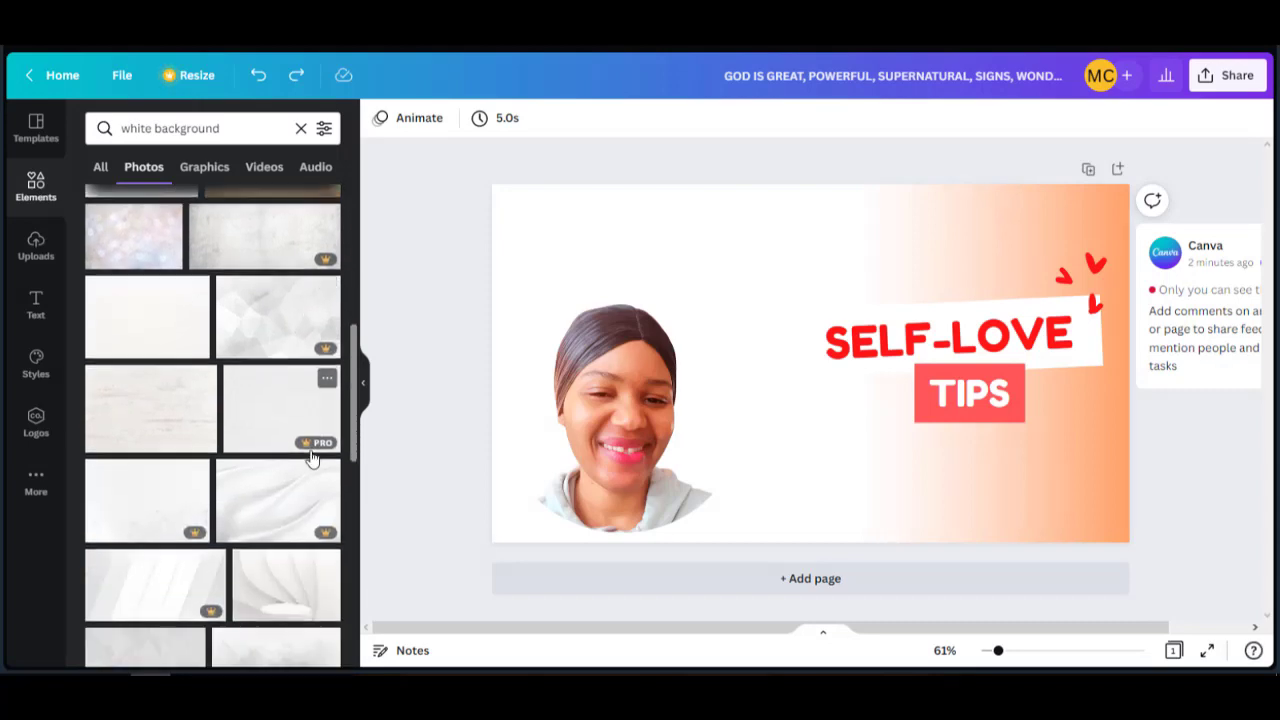
pyautogui.scroll(-2, 289, 492)
pyautogui.scroll(-3, 300, 470)
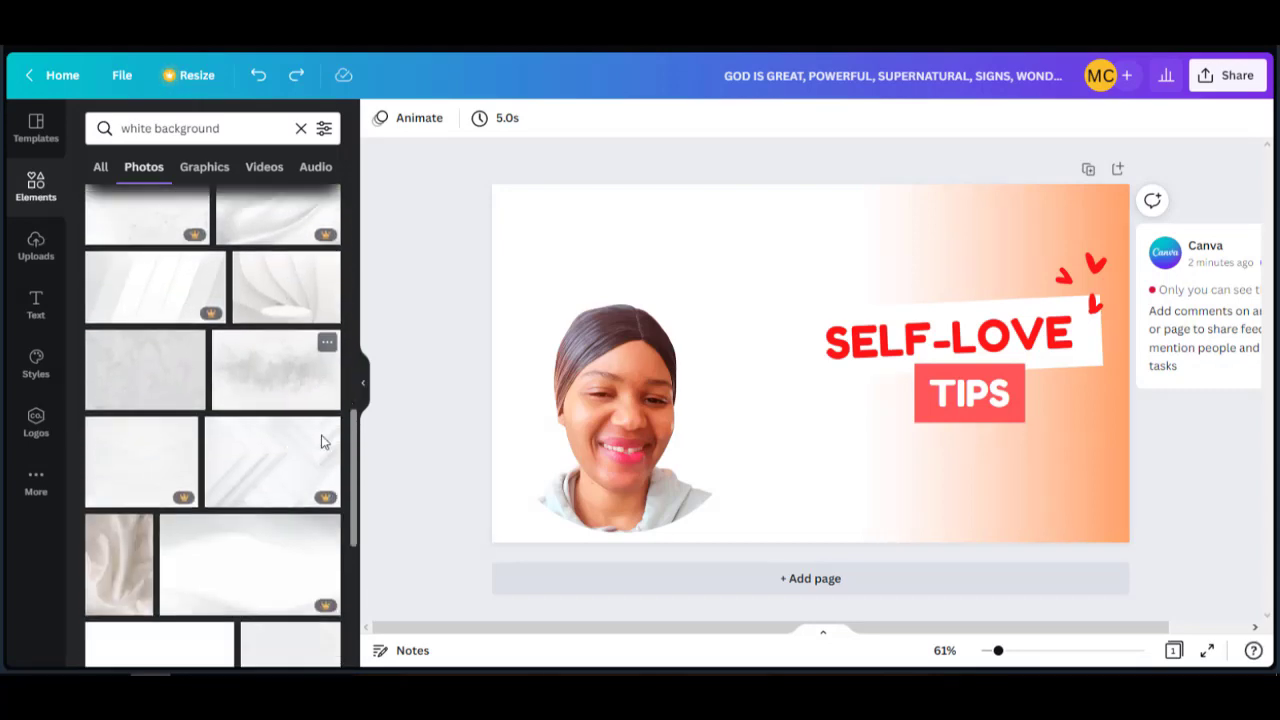
pyautogui.scroll(-1, 323, 443)
pyautogui.scroll(-1, 323, 443)
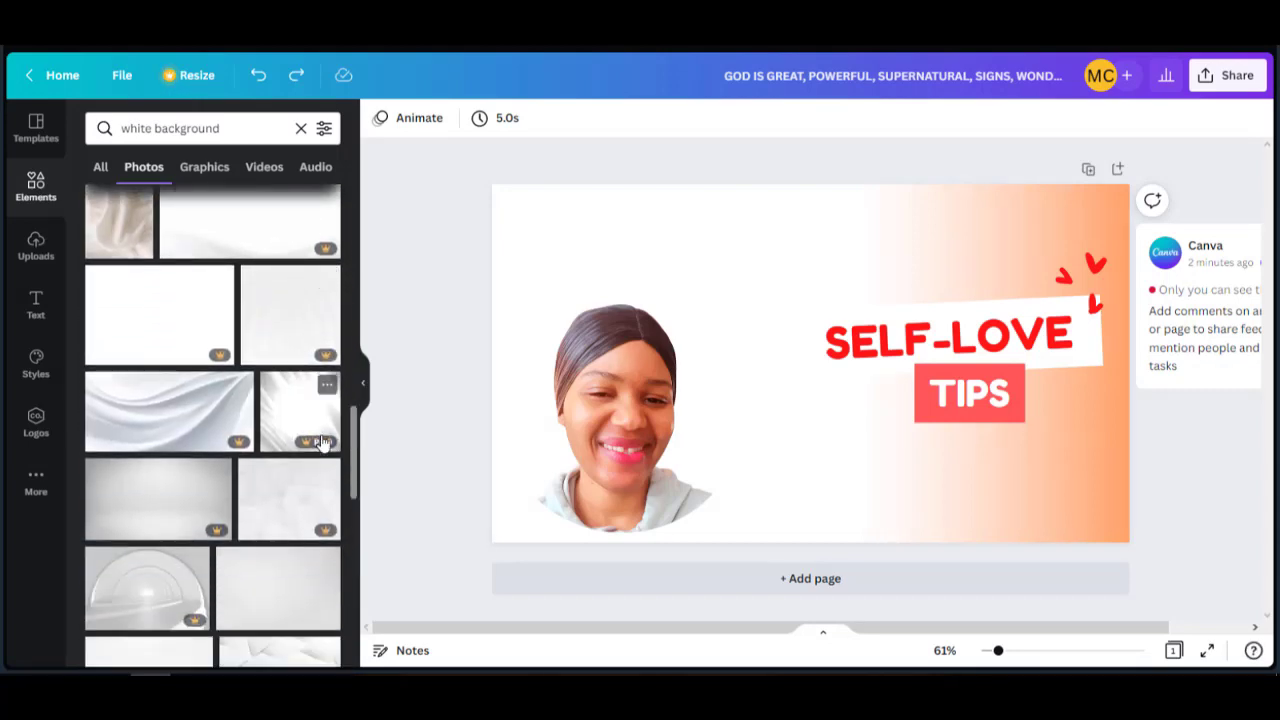
pyautogui.click(188, 405)
pyautogui.rightClick(698, 345)
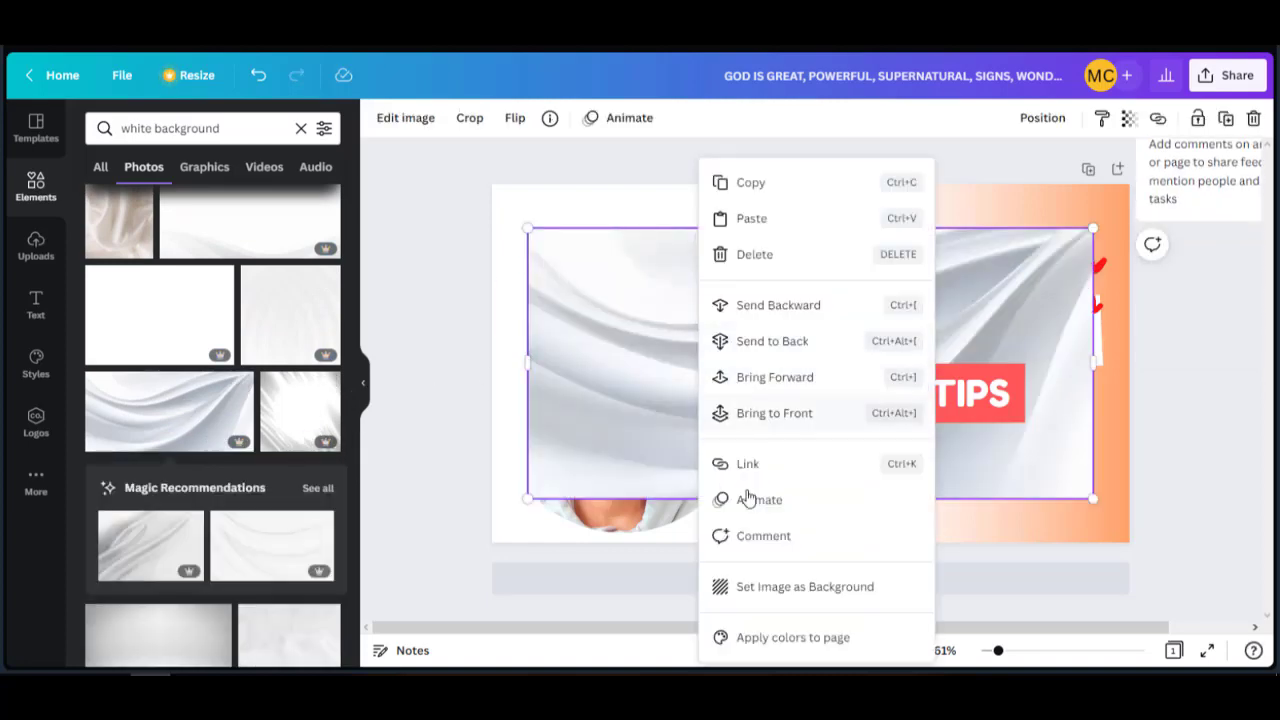
pyautogui.click(766, 589)
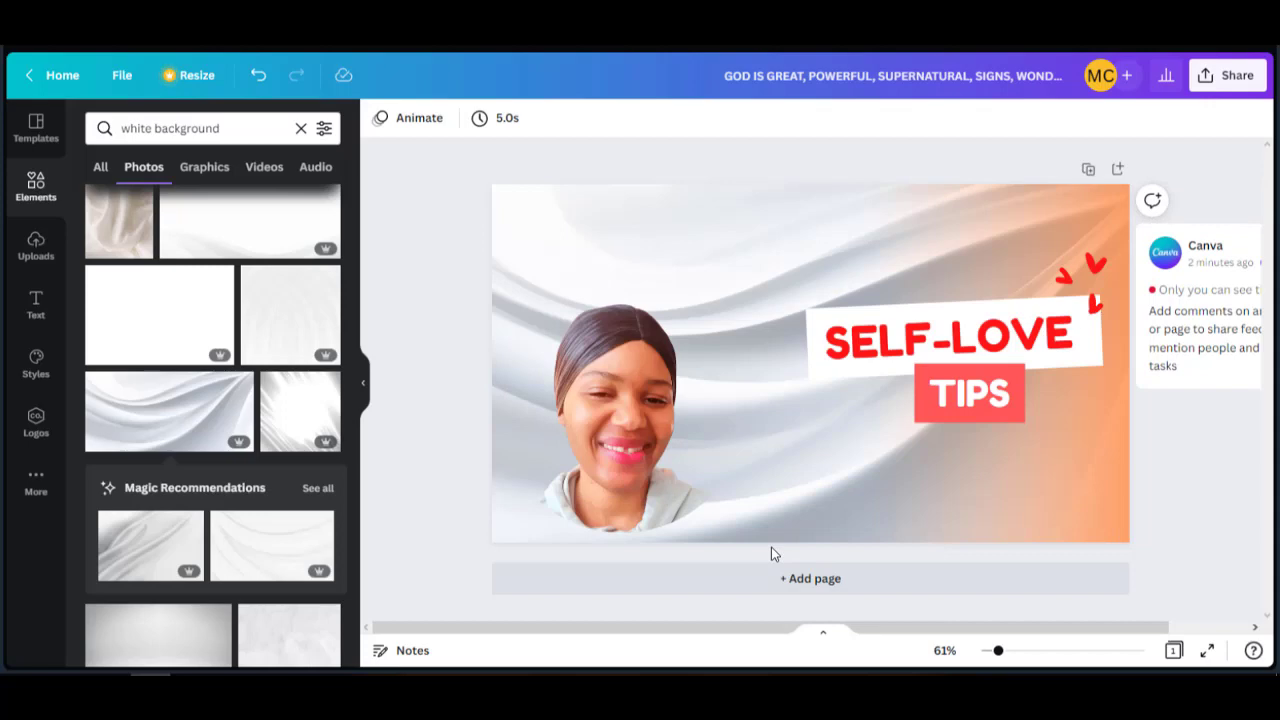
pyautogui.click(633, 456)
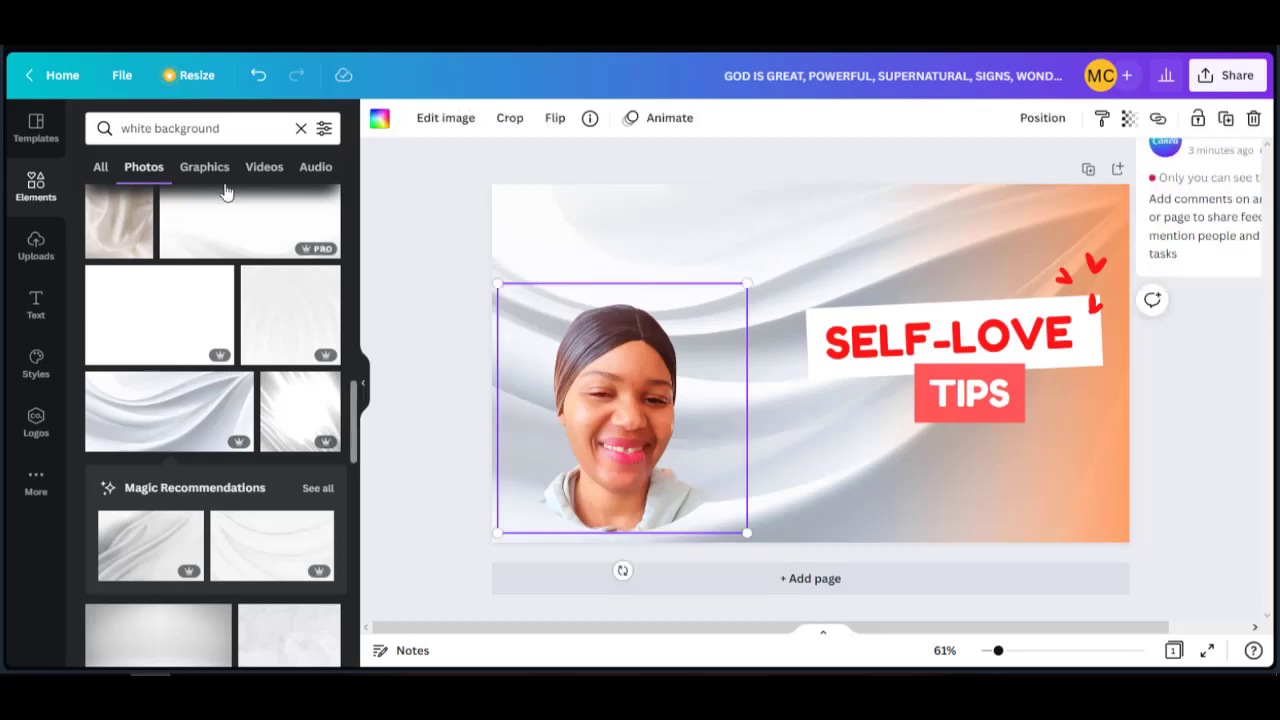
# Search 'purple background' and set a dark purple photo as the page background.
pyautogui.doubleClick(150, 128)
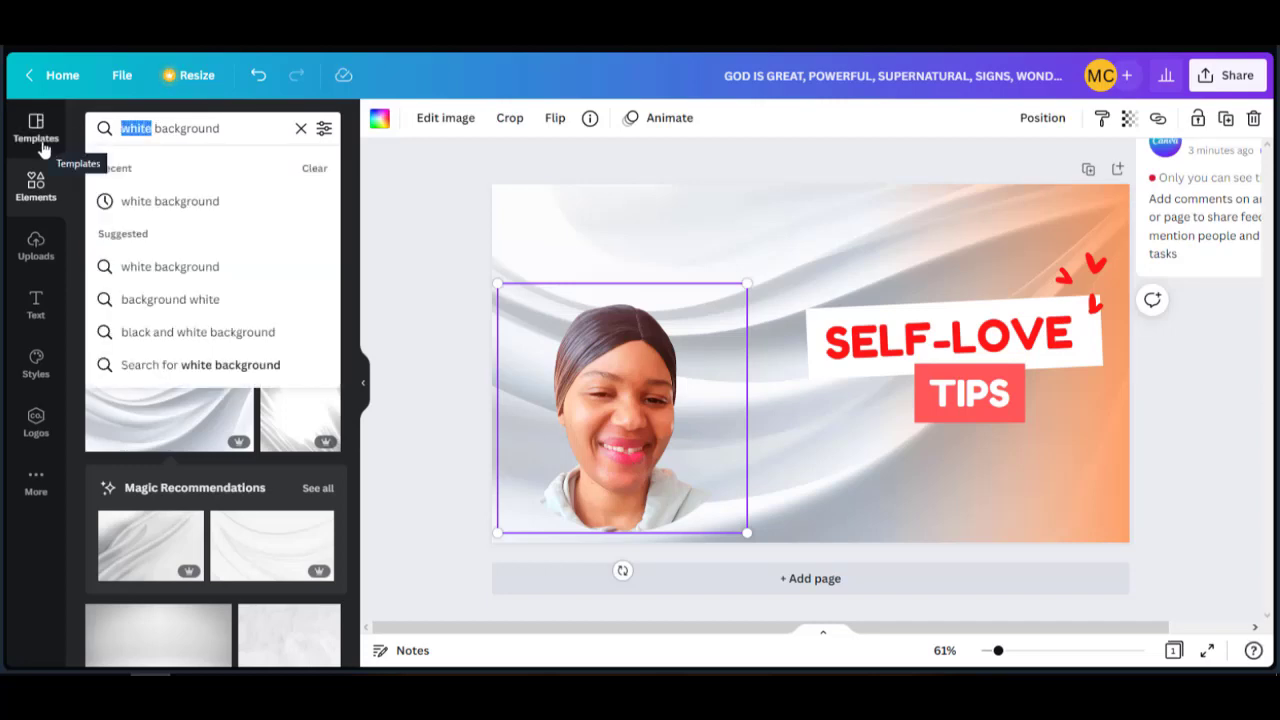
pyautogui.write('pur')
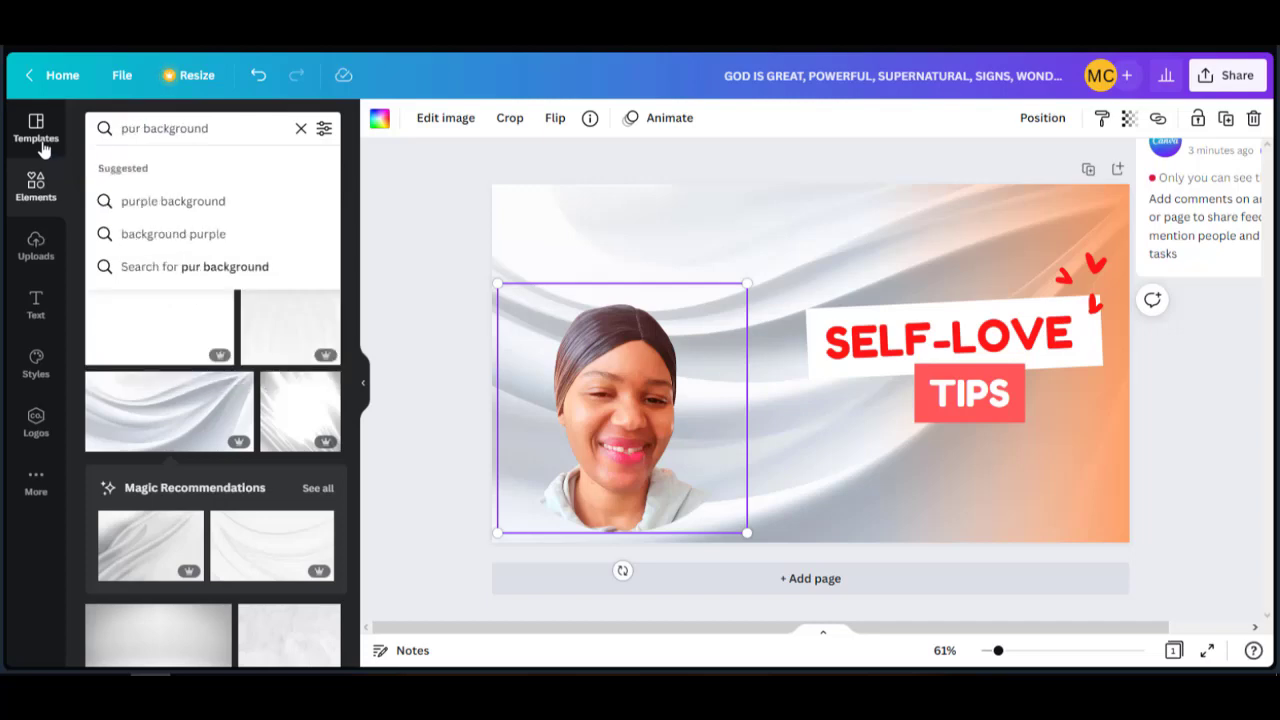
pyautogui.click(150, 201)
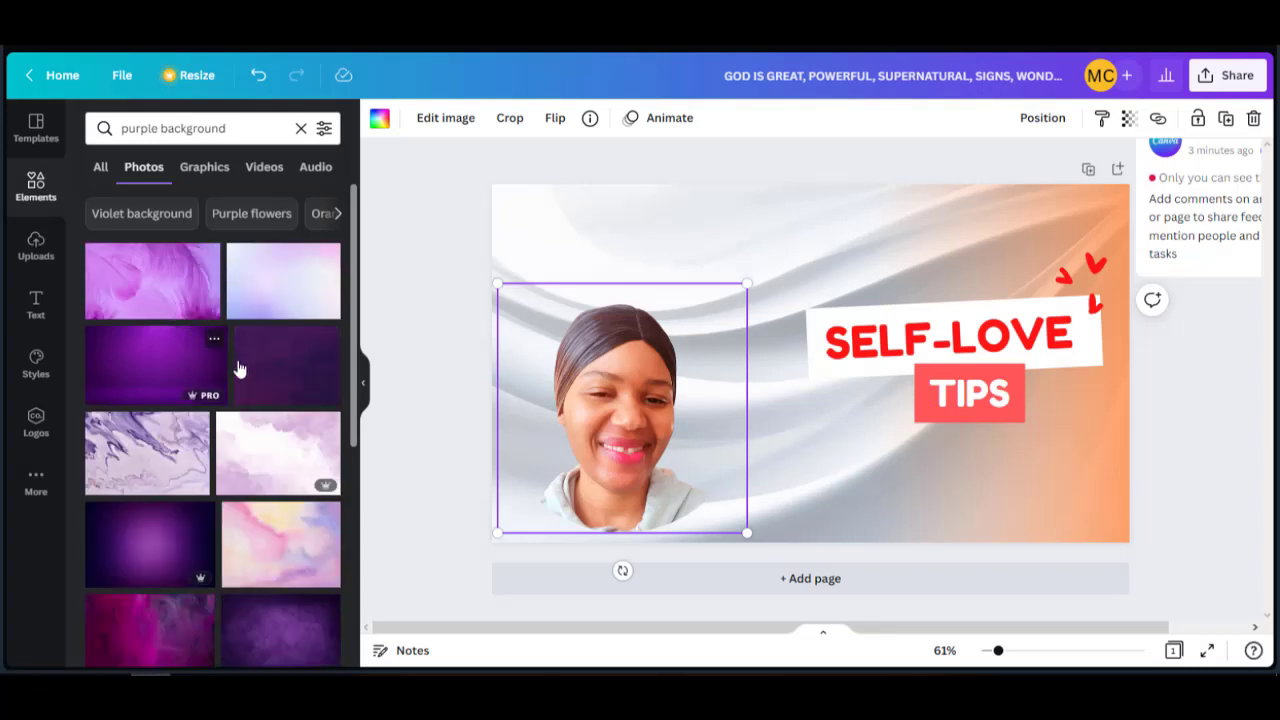
pyautogui.click(174, 383)
pyautogui.rightClick(681, 452)
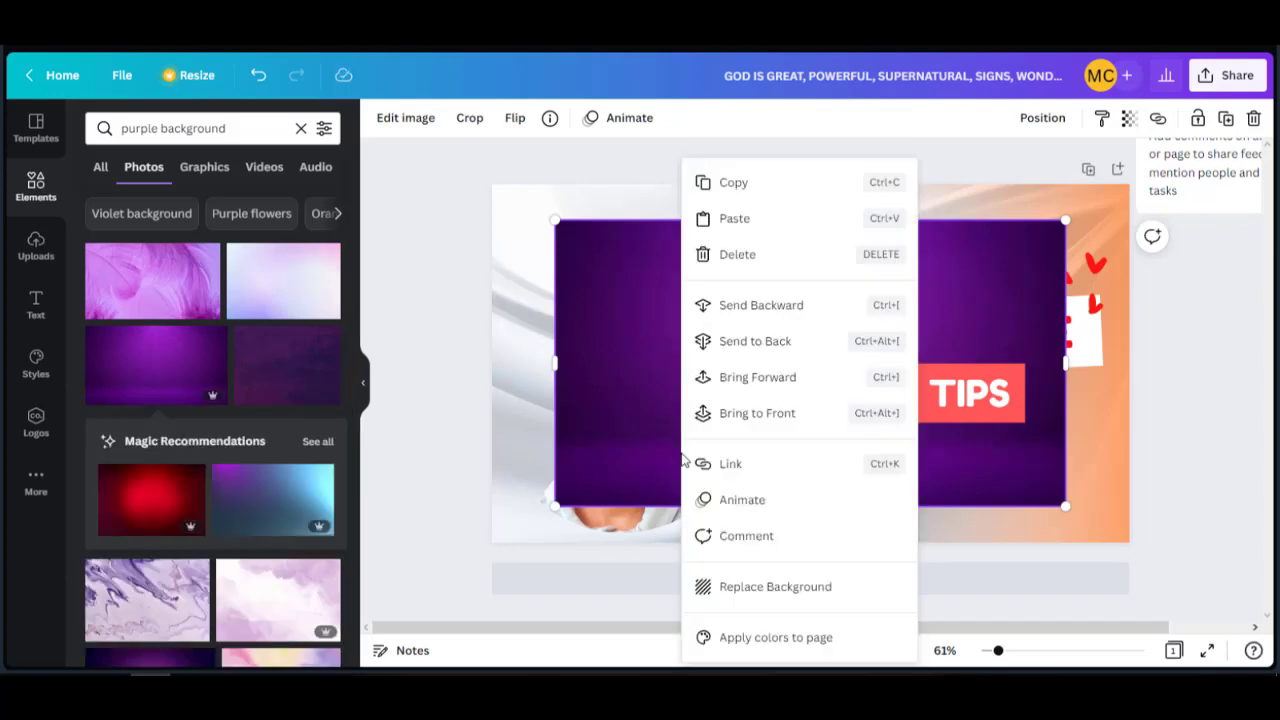
pyautogui.click(761, 594)
# Pull the portrait out of the circle frame and duplicate it.
pyautogui.moveTo(824, 296); pyautogui.dragTo(840, 476)
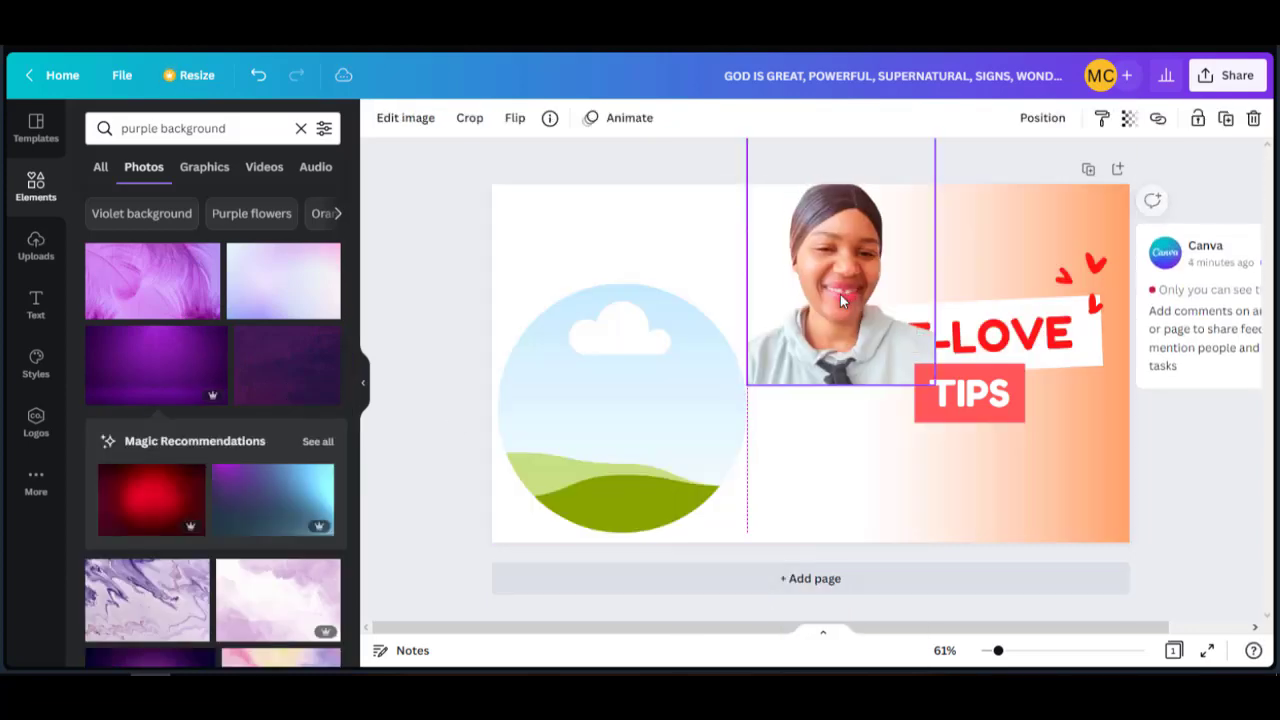
pyautogui.hotkey('ctrl', 'd')
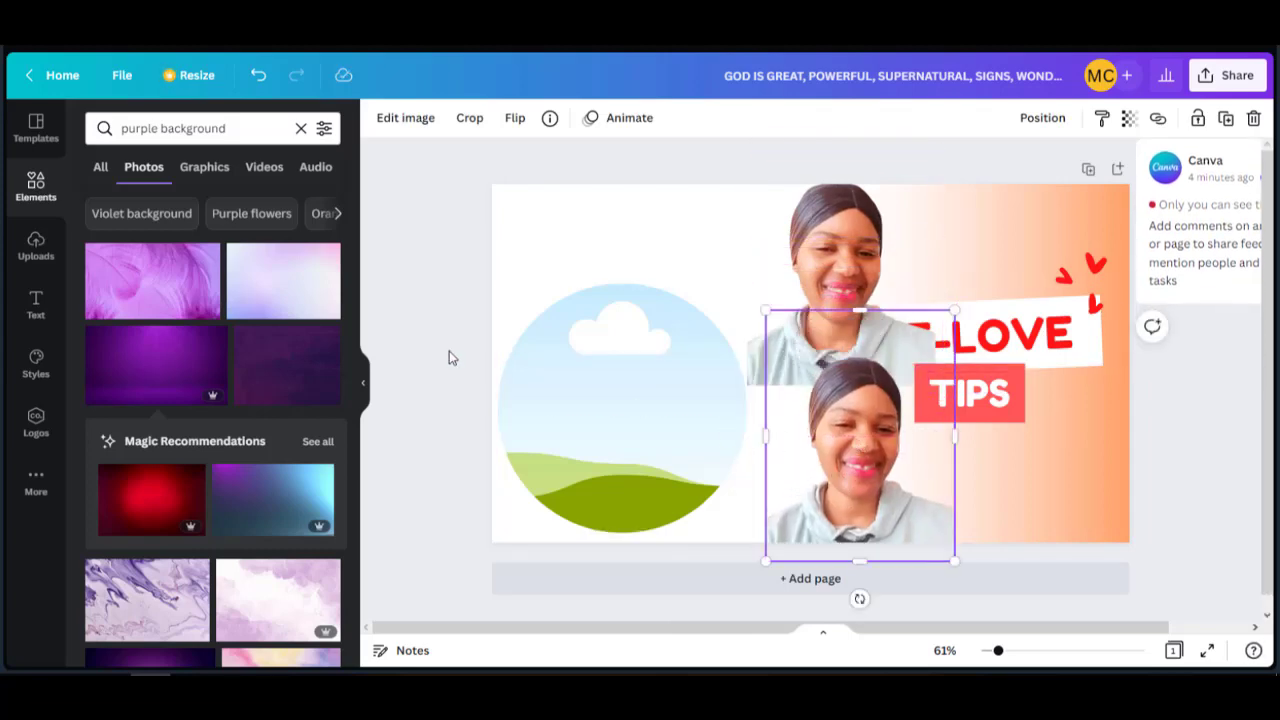
pyautogui.click(592, 344)
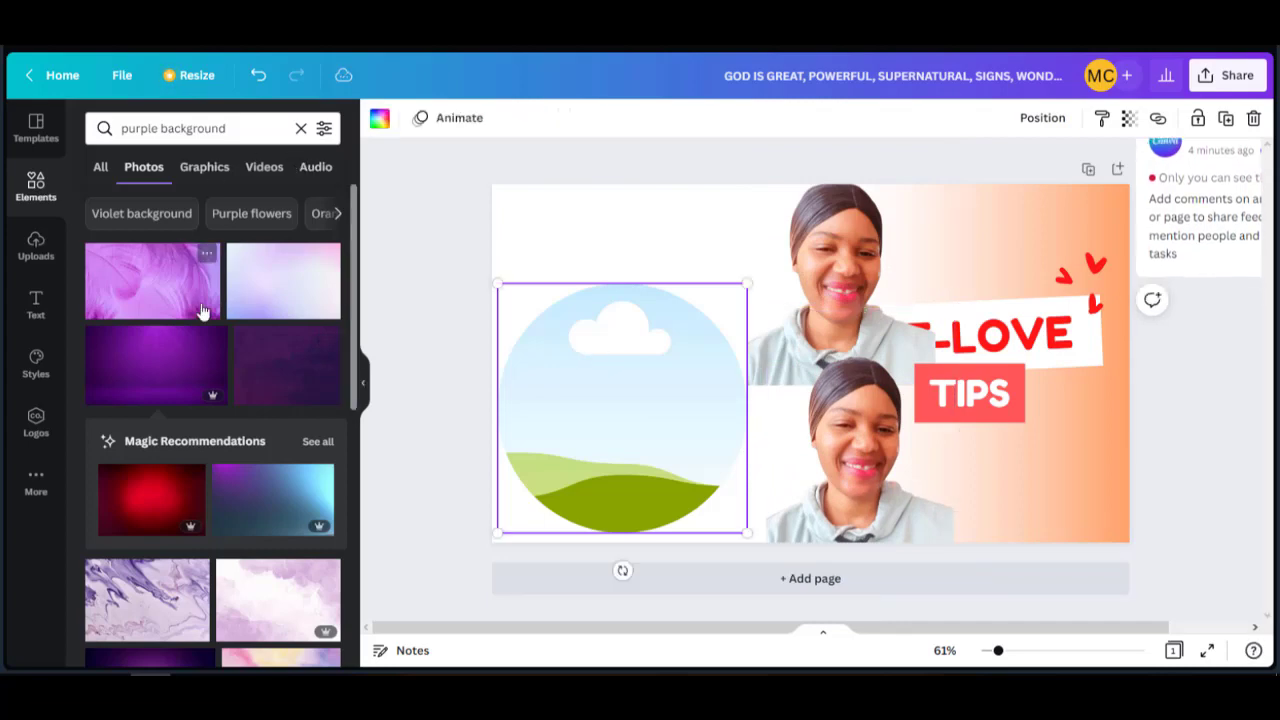
# Replace the background with a purple gradient photo from the results.
pyautogui.scroll(-5, 167, 304)
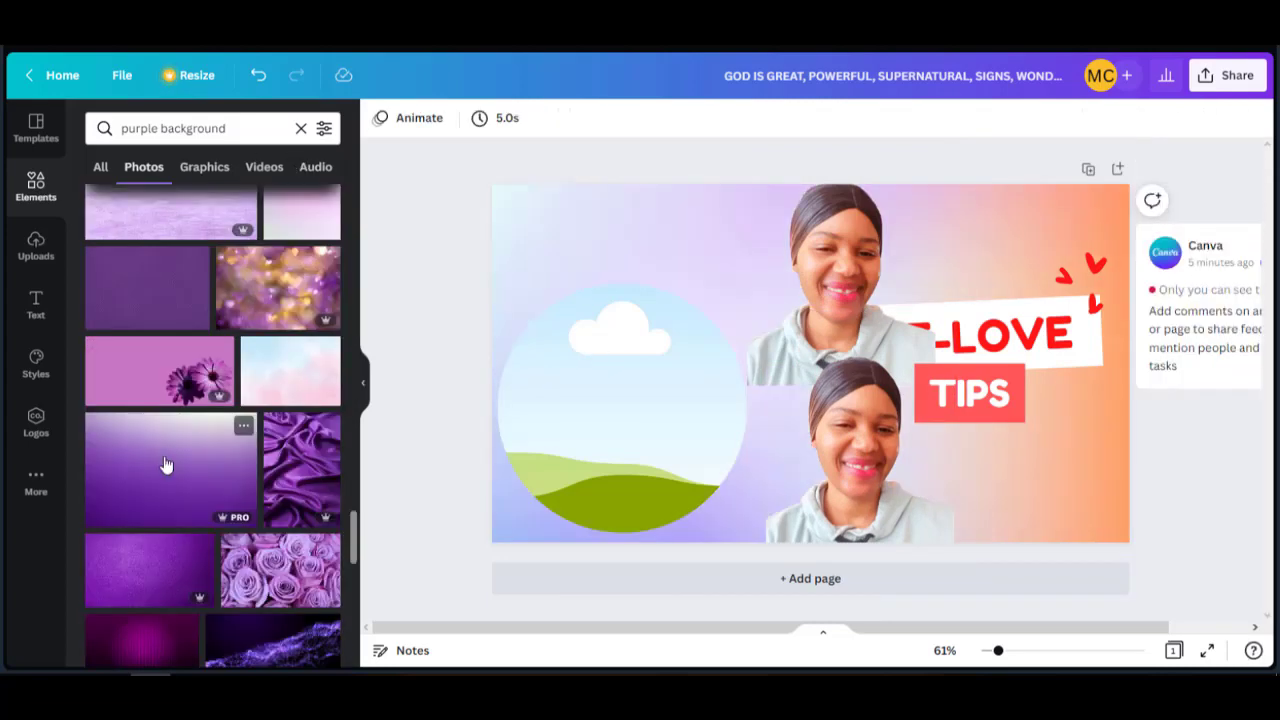
pyautogui.click(163, 463)
pyautogui.rightClick(719, 370)
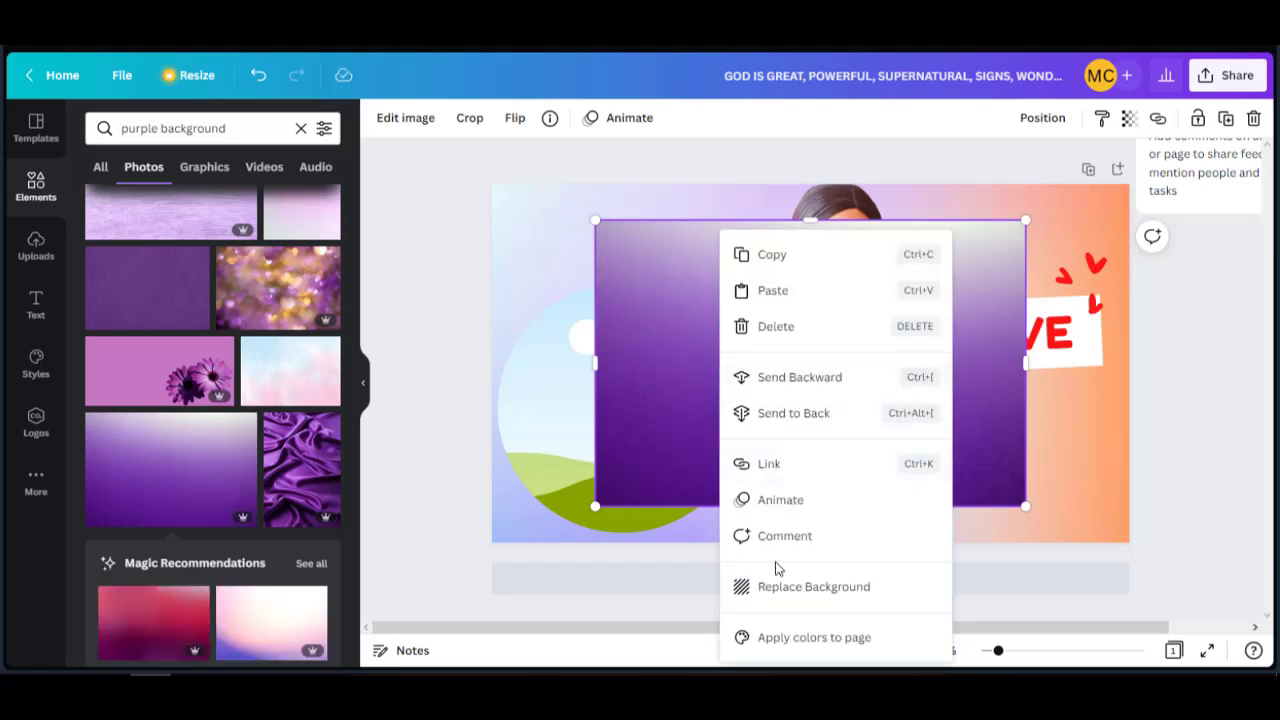
pyautogui.click(778, 592)
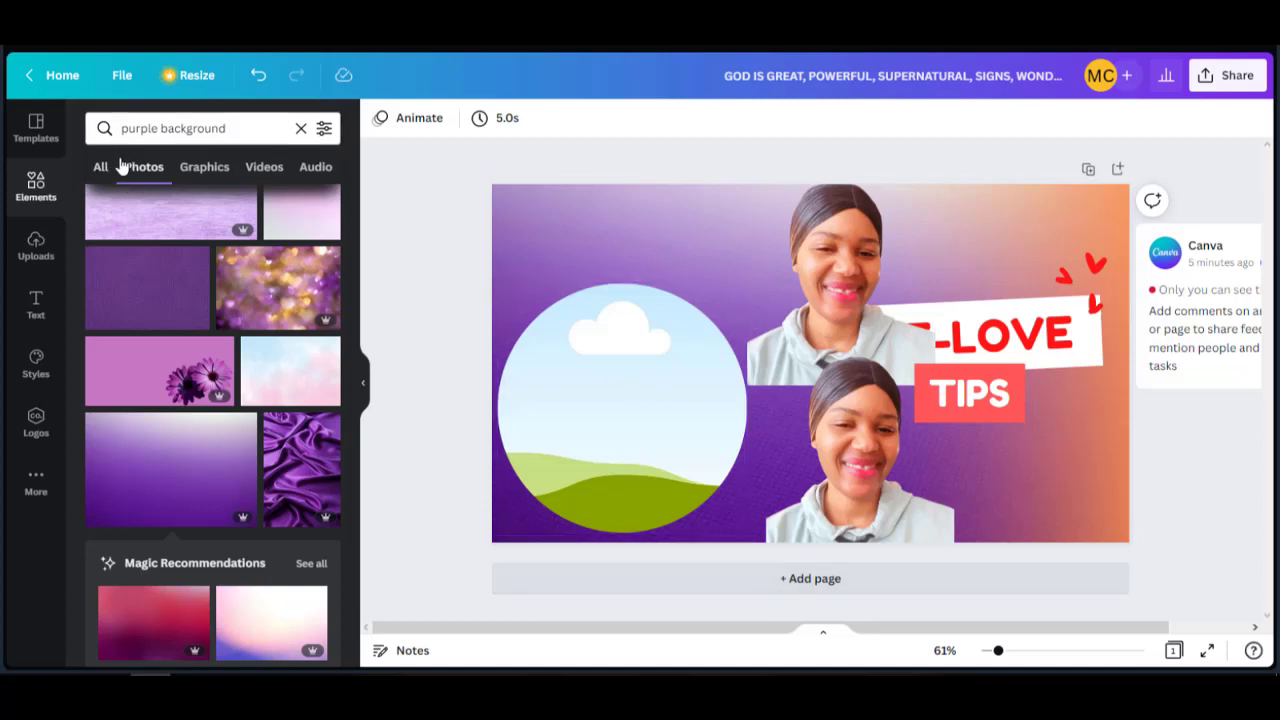
# Add a ringed circle frame from Elements > Frames and move it up and left.
pyautogui.click(40, 185)
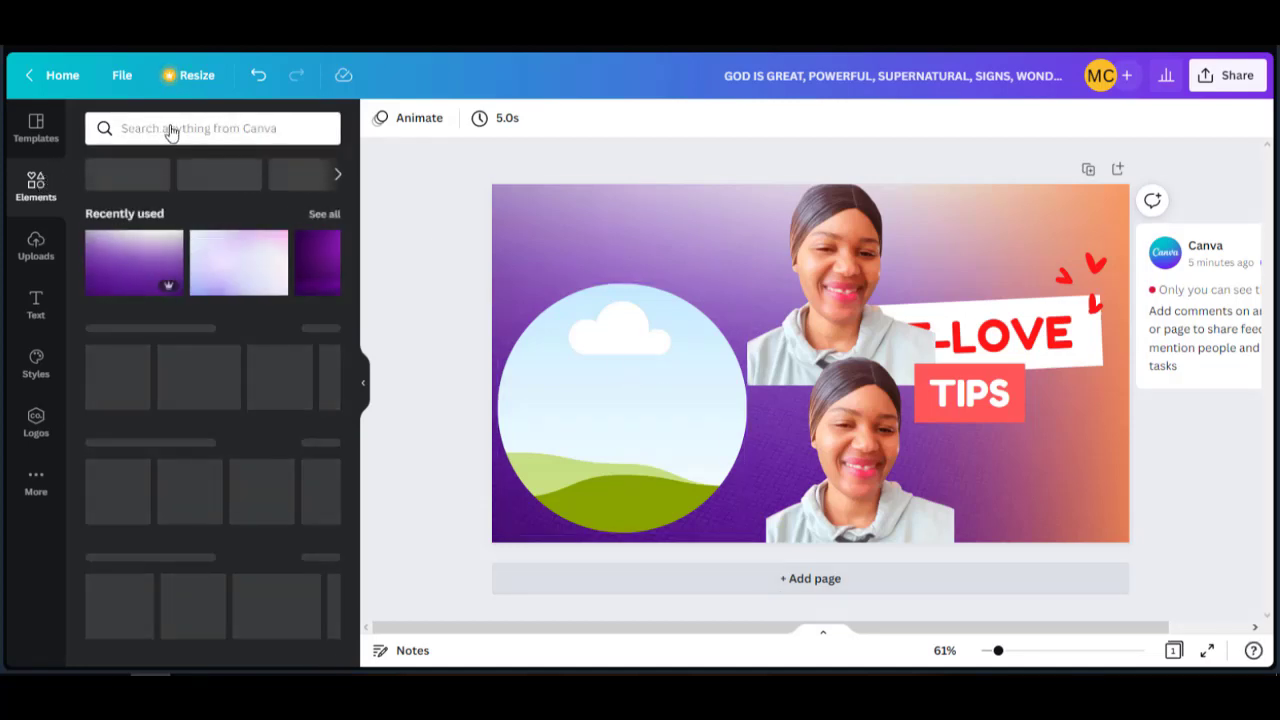
pyautogui.click(170, 127)
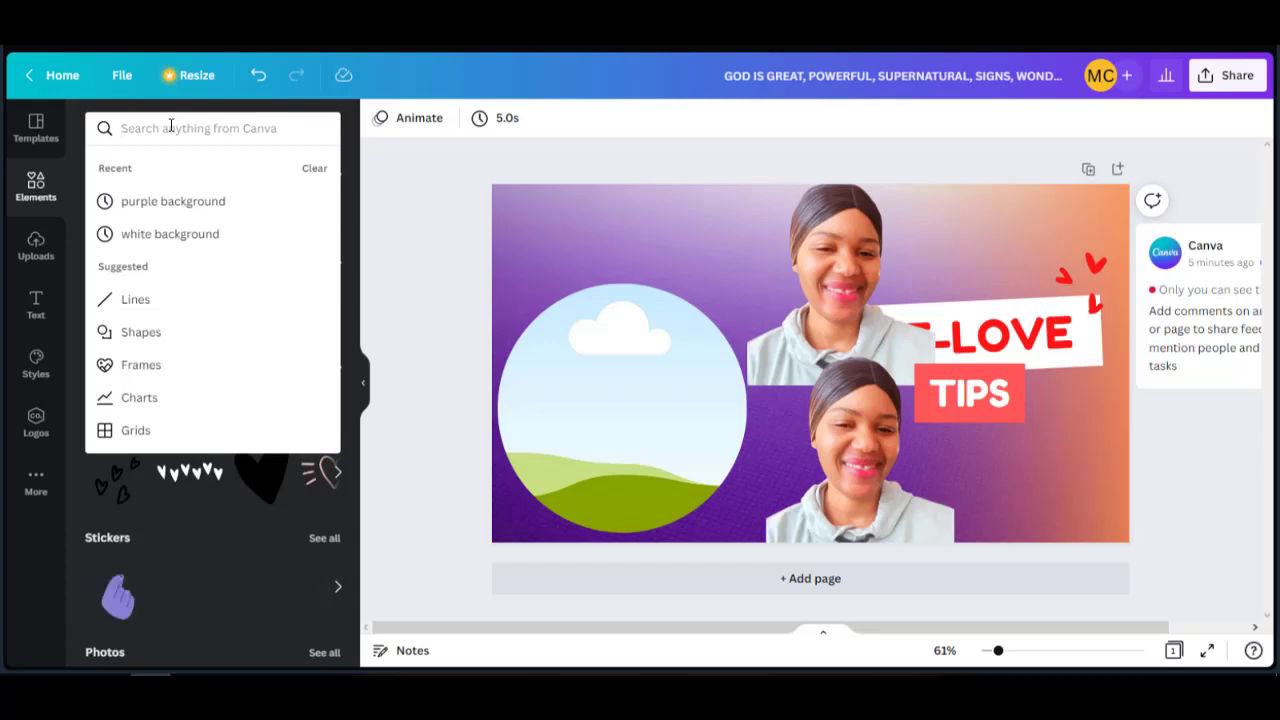
pyautogui.click(140, 365)
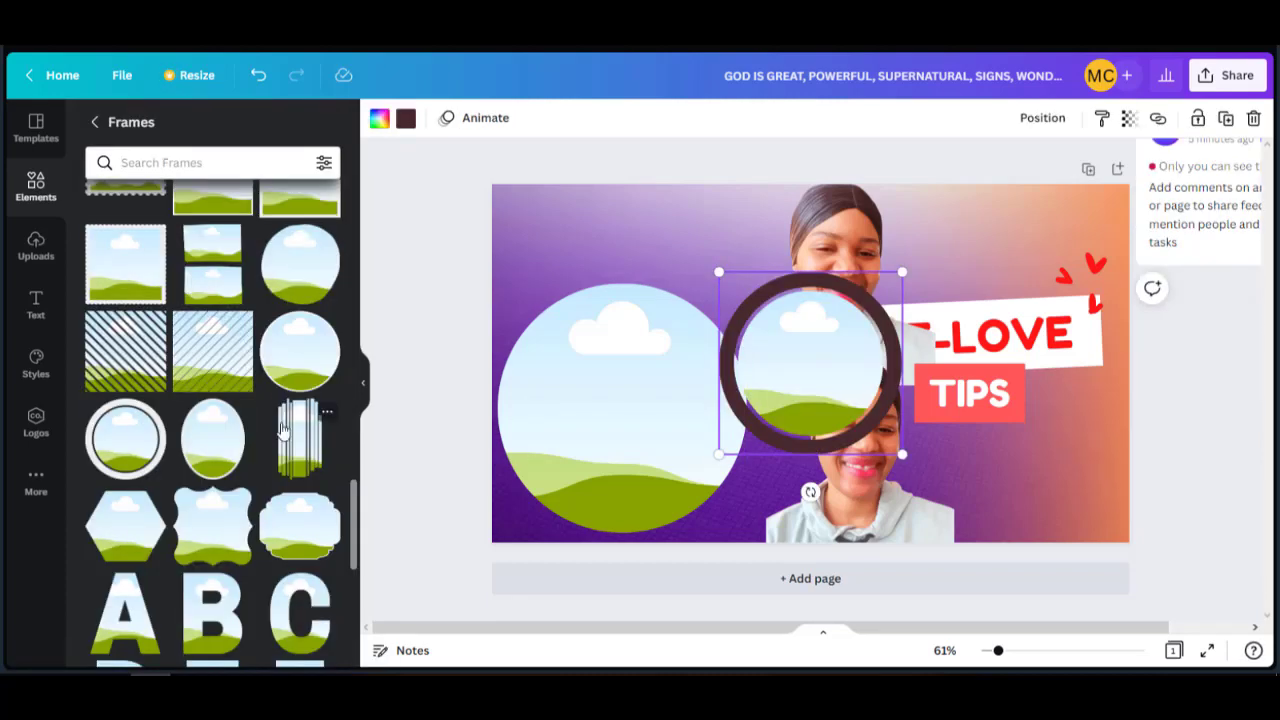
pyautogui.click(282, 354)
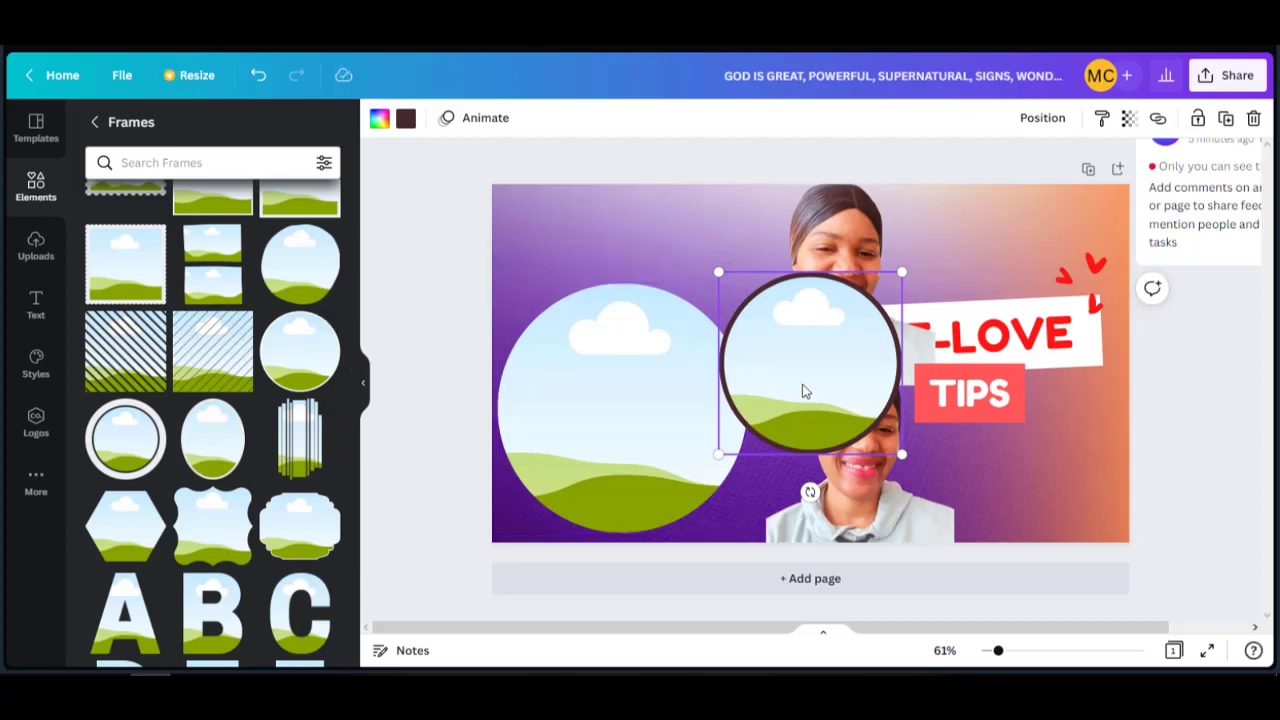
pyautogui.moveTo(803, 389); pyautogui.dragTo(661, 296)
# Delete the large plain circle, enlarge a ringed frame at lower left and place the portrait in it.
pyautogui.click(631, 437)
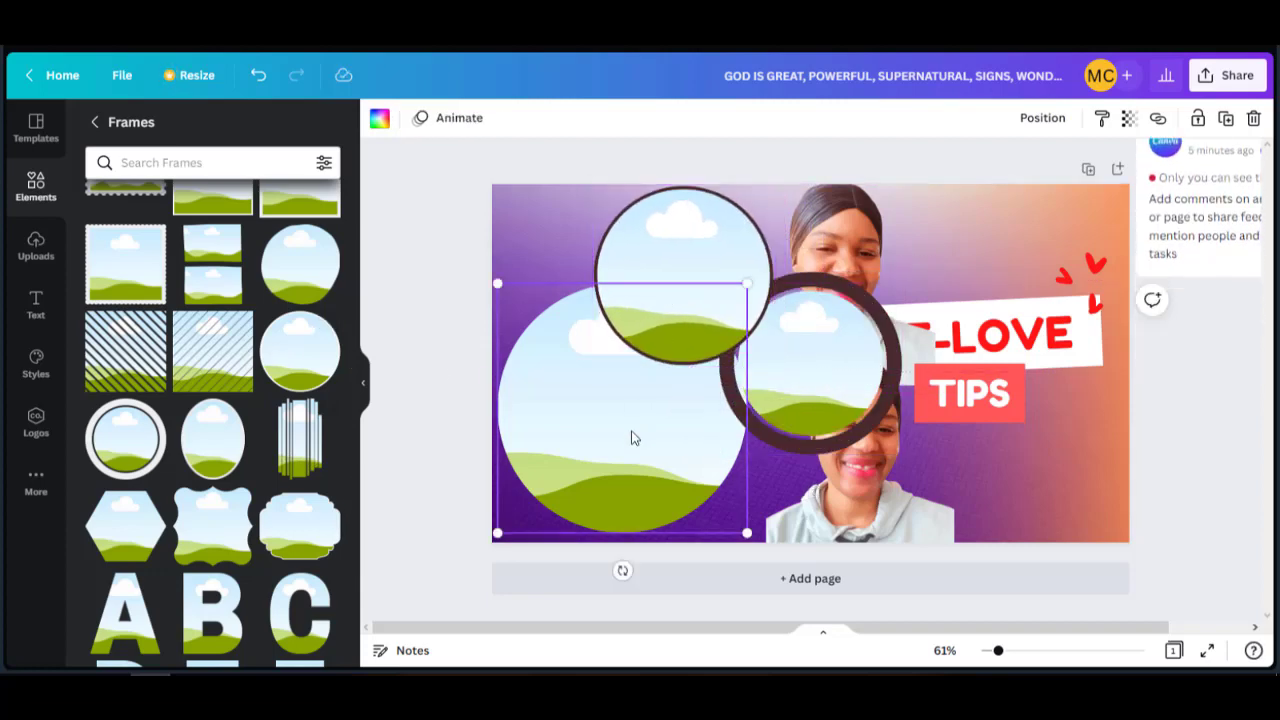
pyautogui.press('Delete')
pyautogui.moveTo(681, 322); pyautogui.dragTo(596, 458)
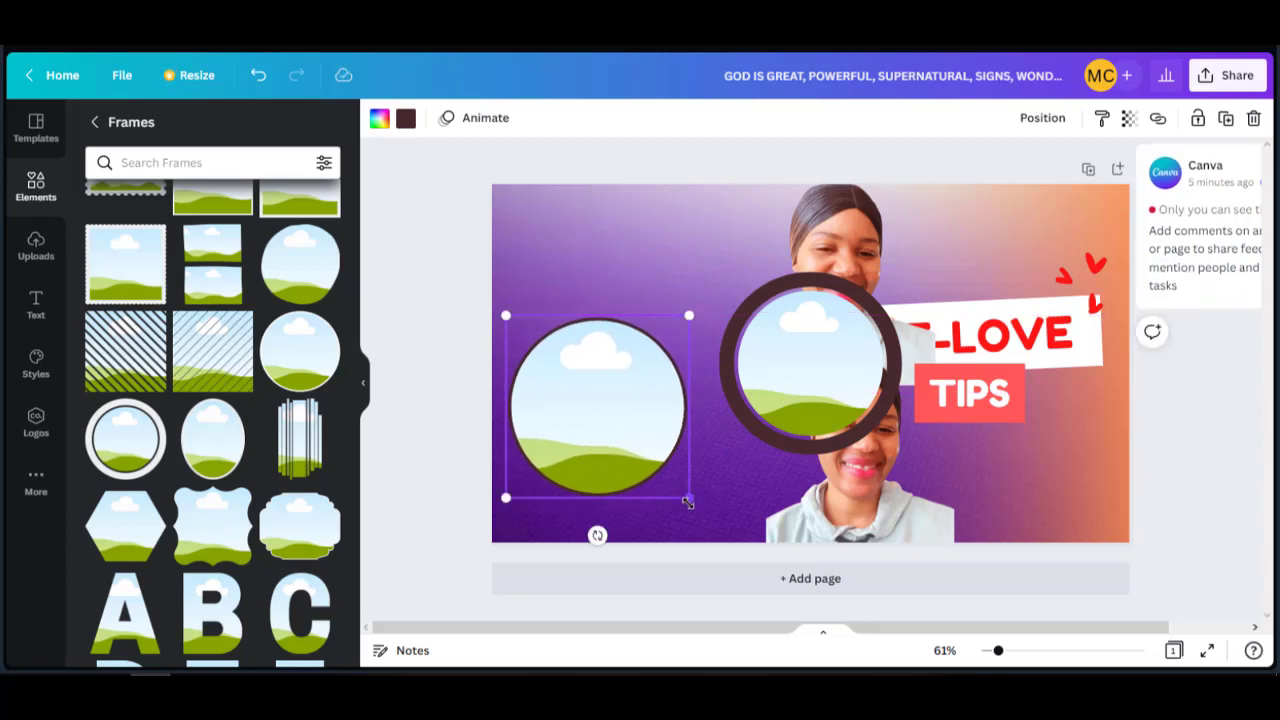
pyautogui.moveTo(688, 502); pyautogui.dragTo(720, 546)
pyautogui.moveTo(862, 474); pyautogui.dragTo(674, 477)
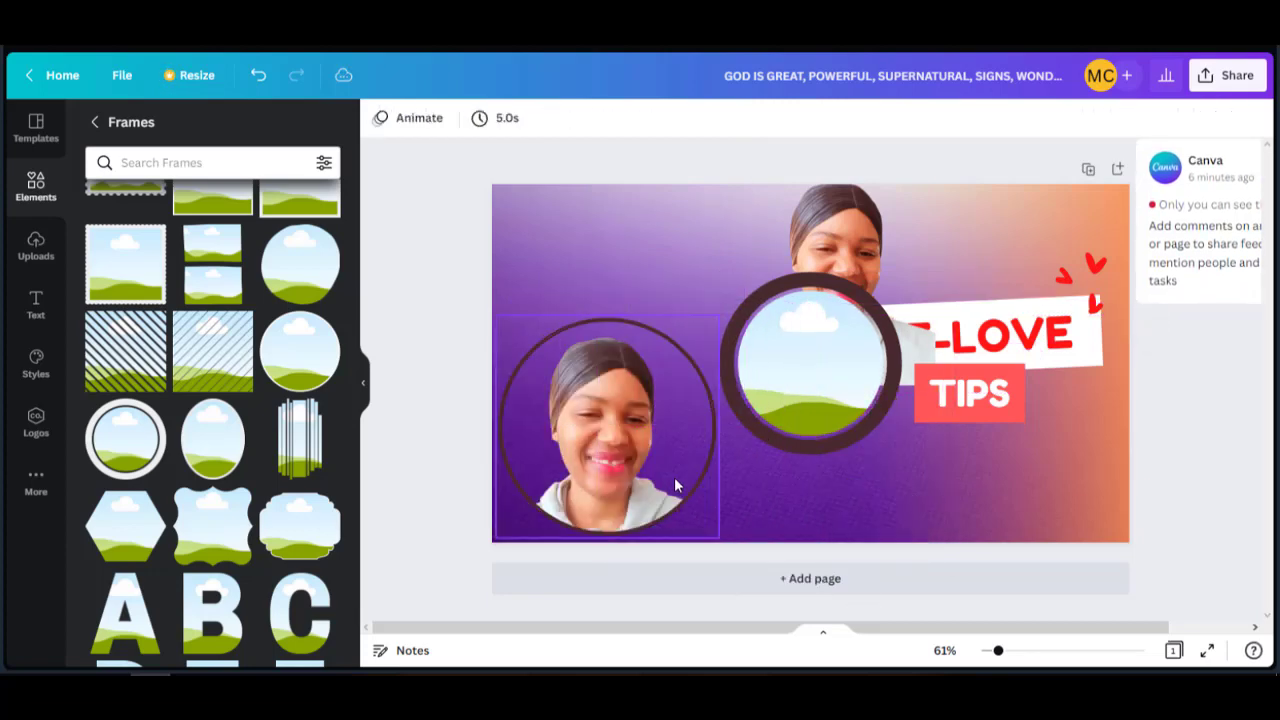
# Make the framed portrait's circle border white.
pyautogui.click(691, 365)
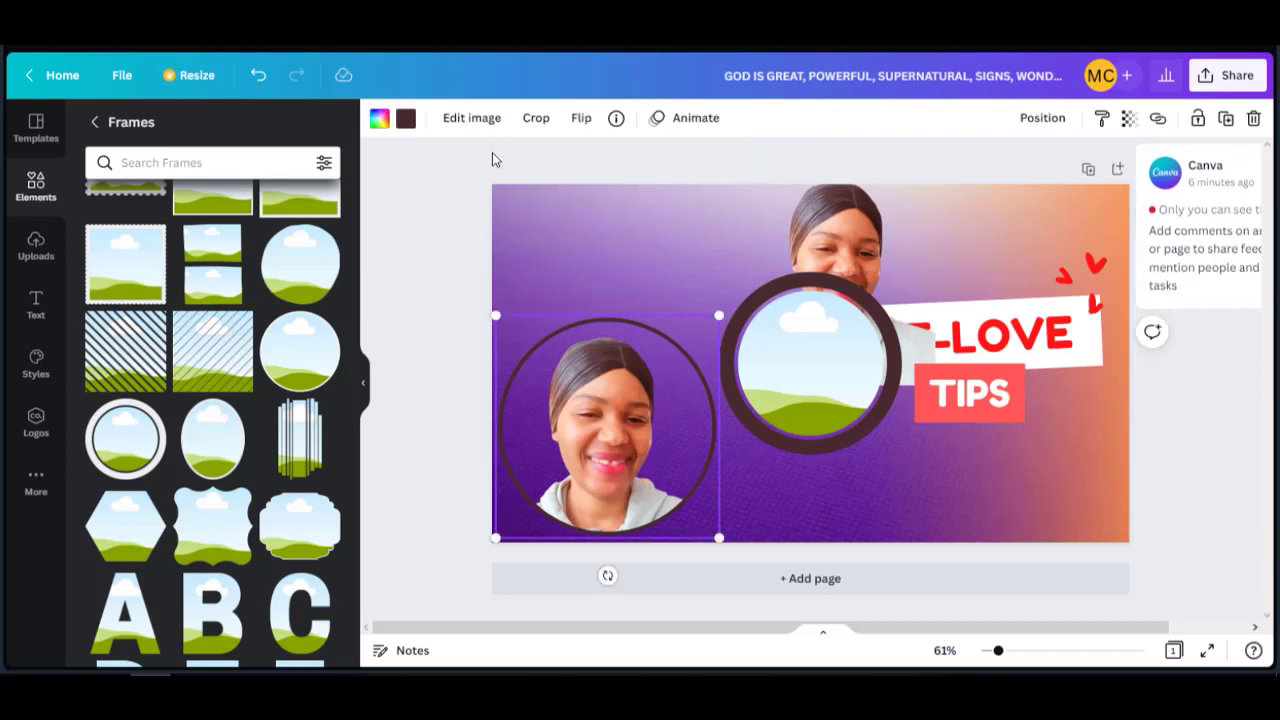
pyautogui.click(405, 118)
pyautogui.click(278, 204)
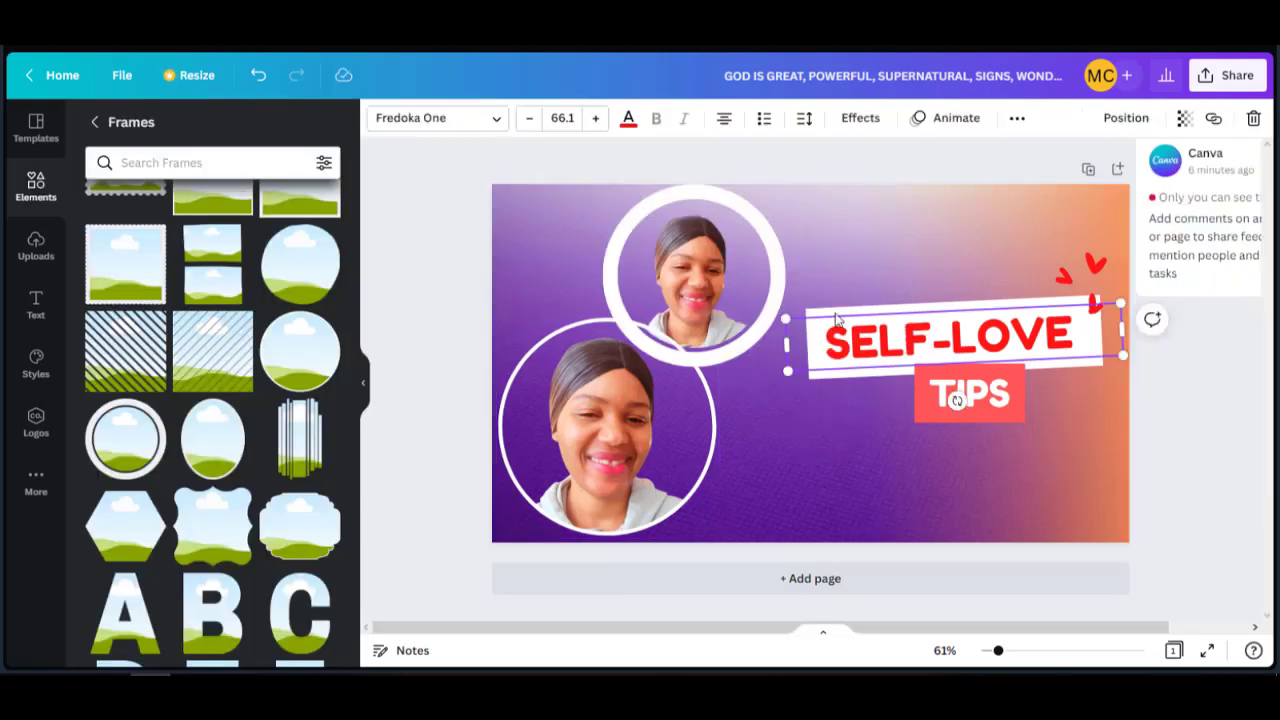
pyautogui.click(917, 444)
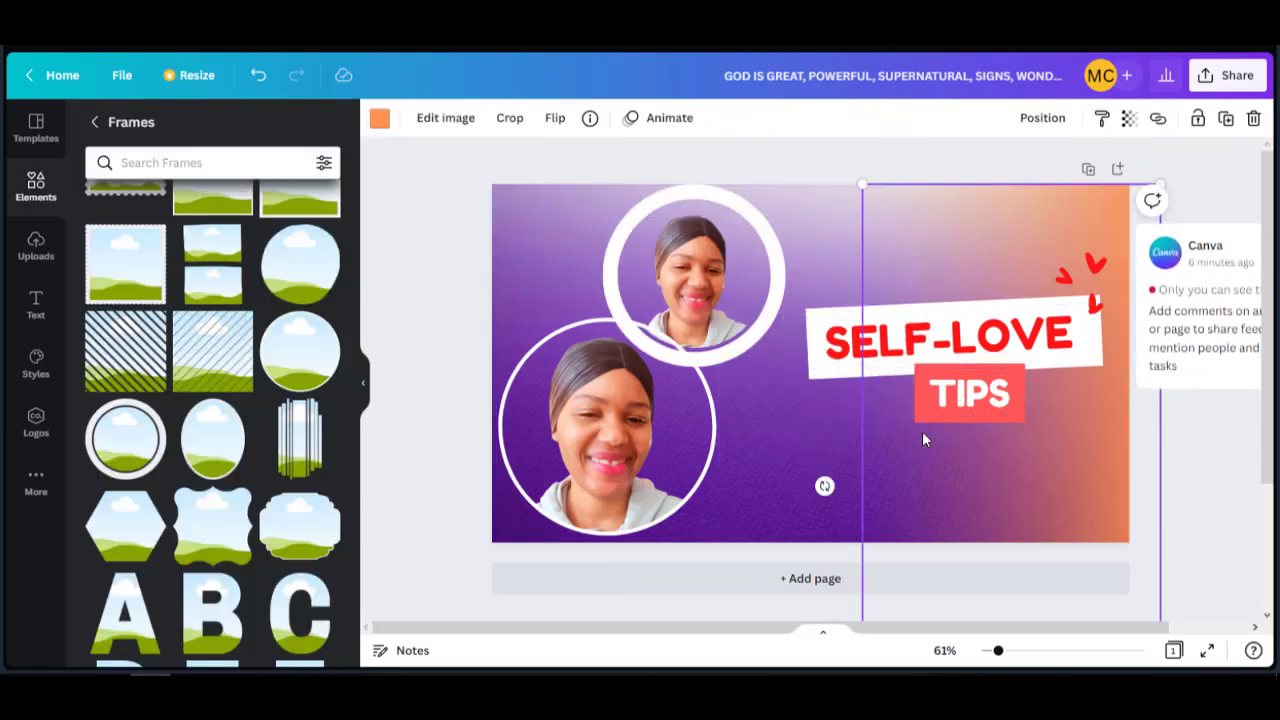
# Undo the accidental move of the gradient shape and duplicate the SELF-LOVE text box.
pyautogui.moveTo(923, 433); pyautogui.dragTo(1025, 468)
pyautogui.hotkey('ctrl', 'z')
pyautogui.rightClick(987, 466)
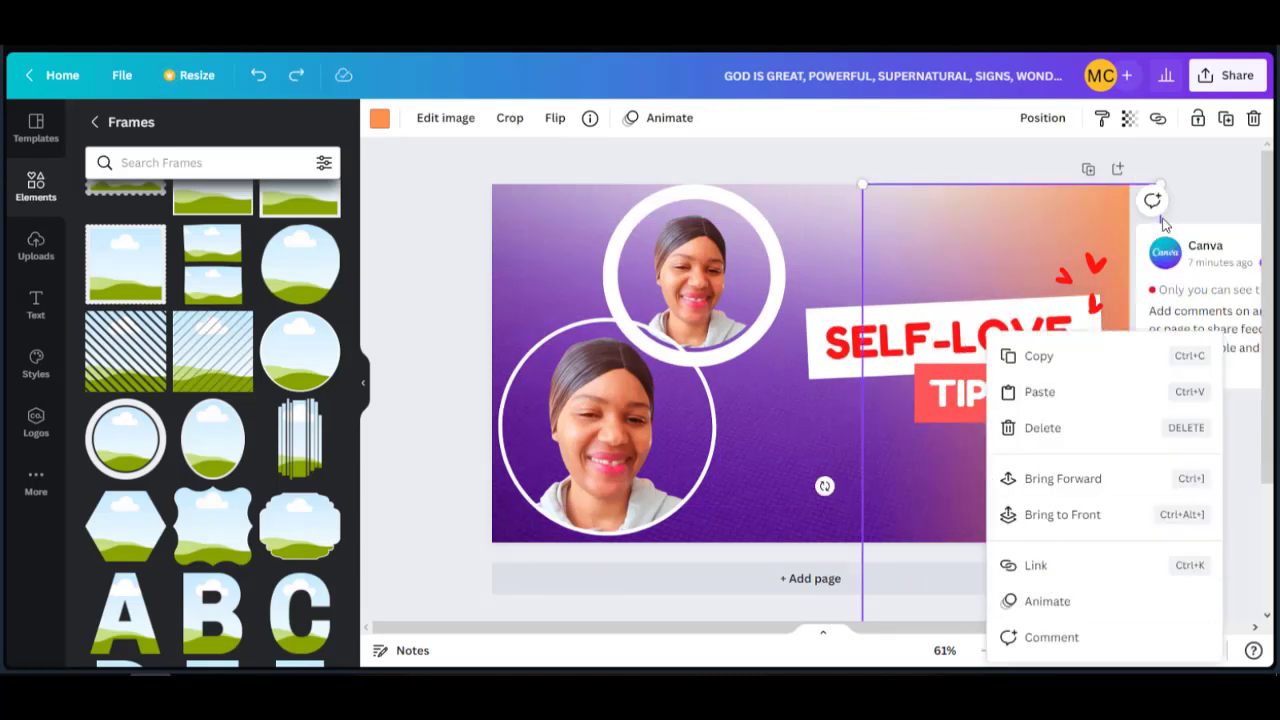
pyautogui.click(862, 397)
pyautogui.click(830, 360)
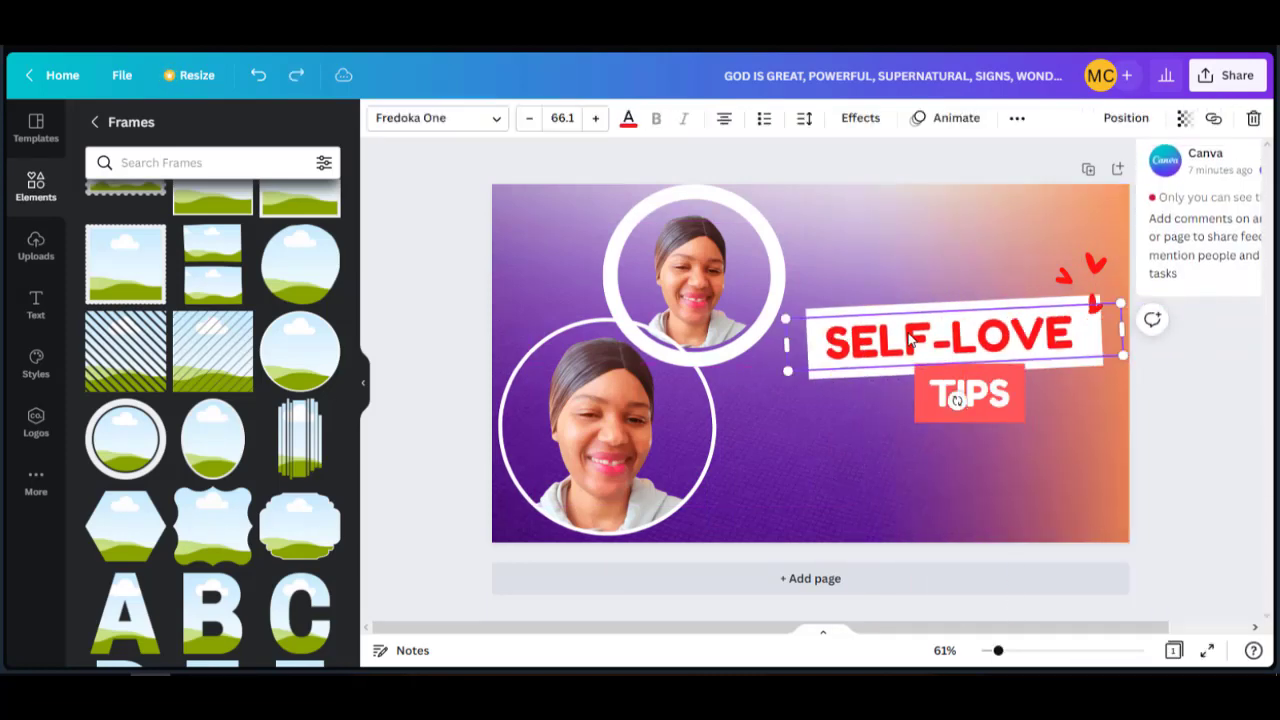
pyautogui.hotkey('ctrl', 'd')
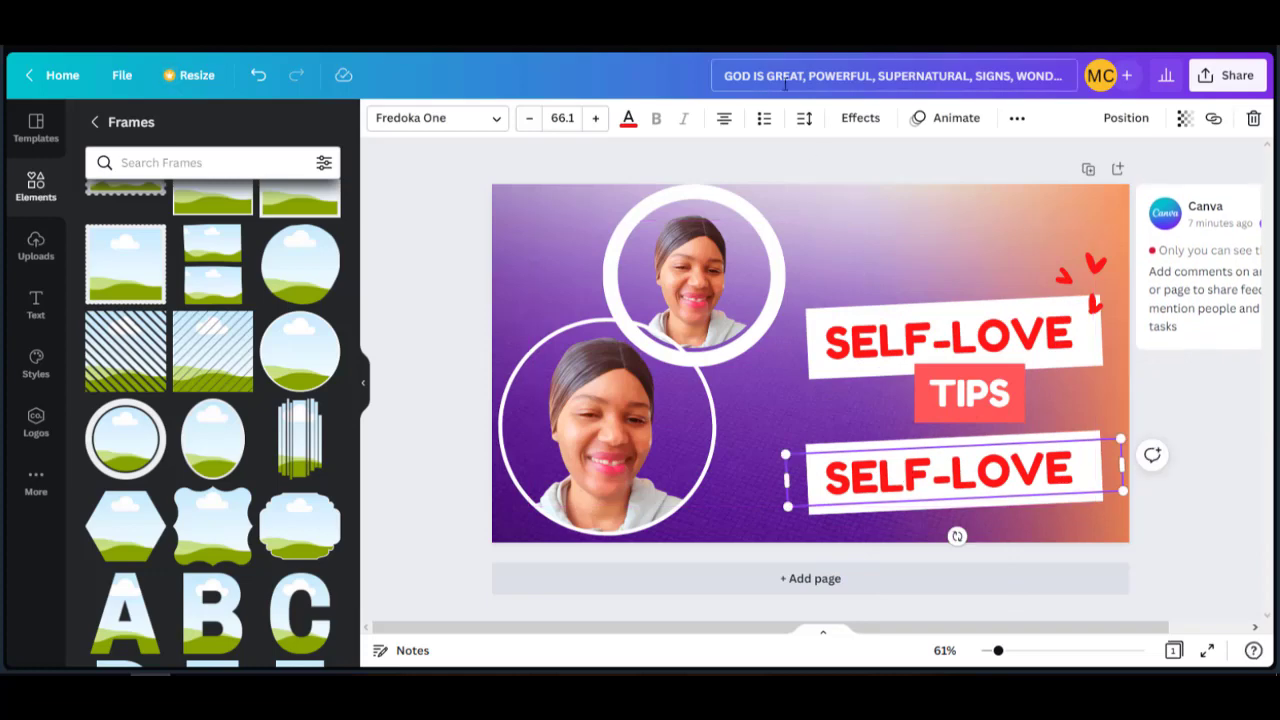
# Paste GOD IS GREAT, POWERFUL into the top text, shrink the small photo circle, and move the line to the top.
pyautogui.doubleClick(938, 330)
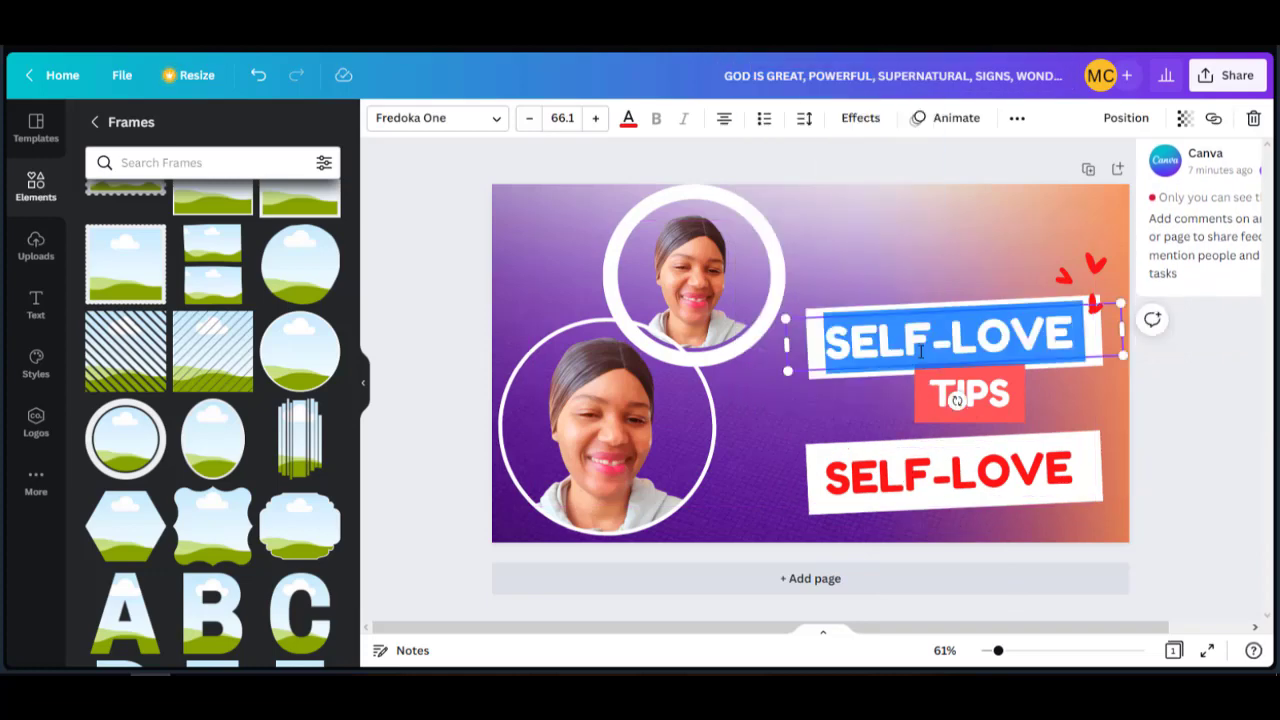
pyautogui.write('GOD IS GREAT, POWERFUL')
pyautogui.moveTo(760, 285); pyautogui.dragTo(694, 270)
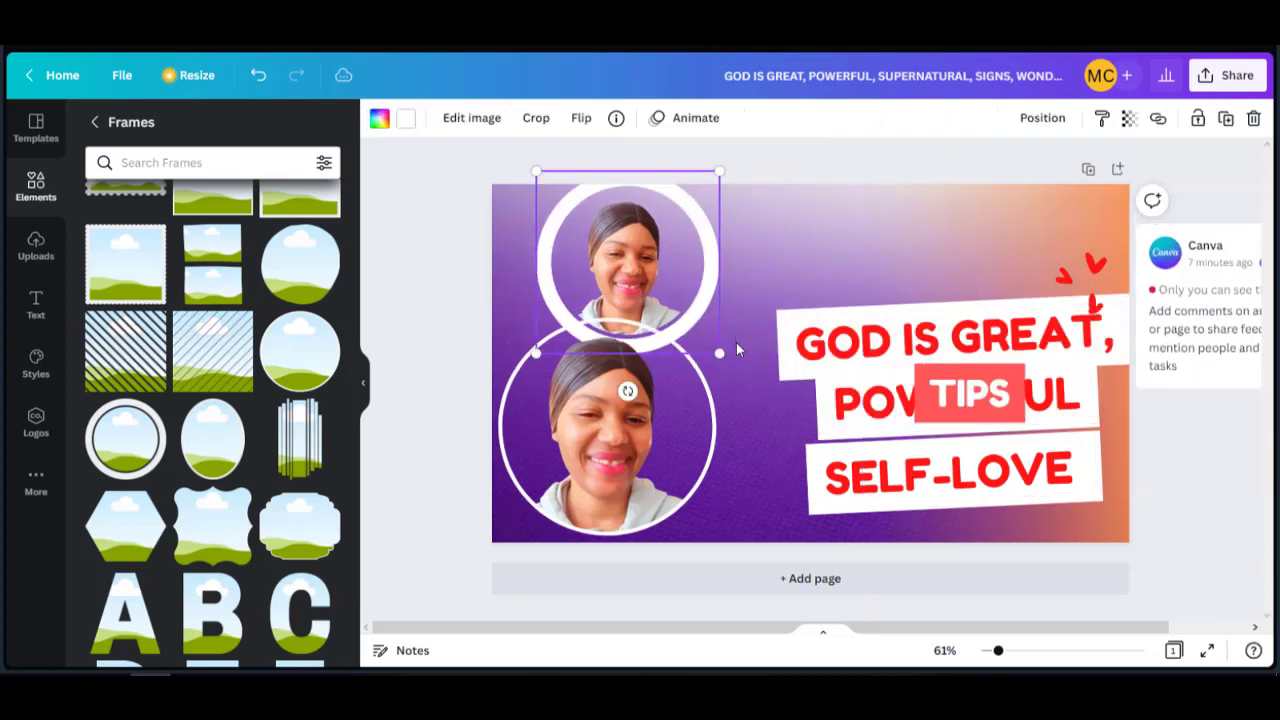
pyautogui.moveTo(718, 348); pyautogui.dragTo(648, 282)
pyautogui.click(809, 340)
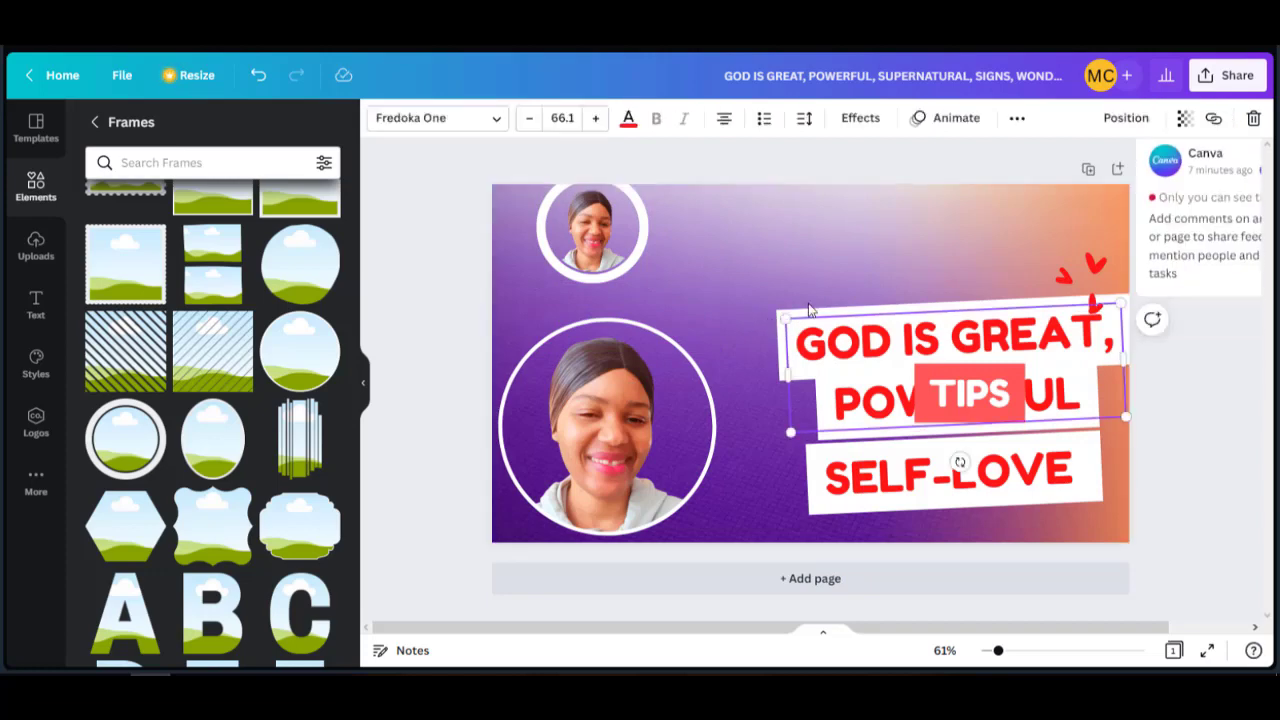
pyautogui.moveTo(798, 340); pyautogui.dragTo(741, 238)
# Replace TIPS with SUPERNATURAL, SIGNS and widen the box to fit one line.
pyautogui.moveTo(920, 373); pyautogui.dragTo(842, 383)
pyautogui.click(848, 447)
pyautogui.click(848, 447)
pyautogui.click(842, 383)
pyautogui.click(879, 75)
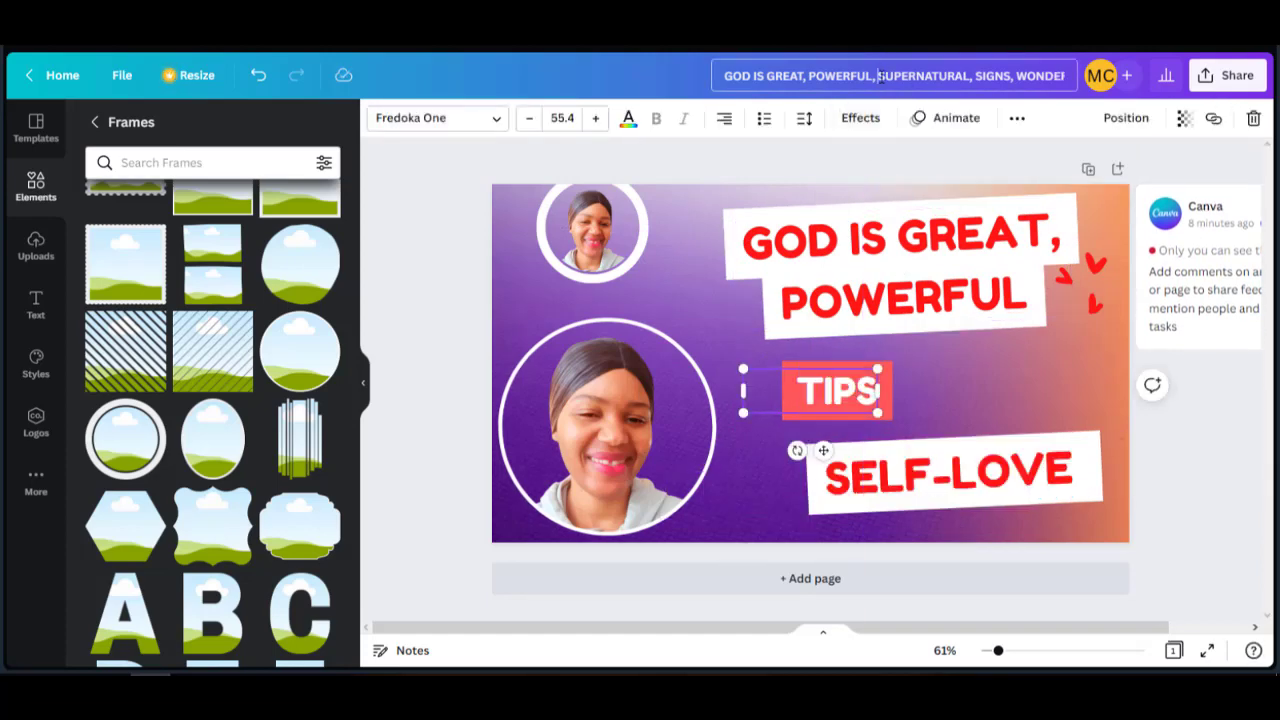
pyautogui.click(846, 386)
pyautogui.write('SUPERNATURAL, SIGNS')
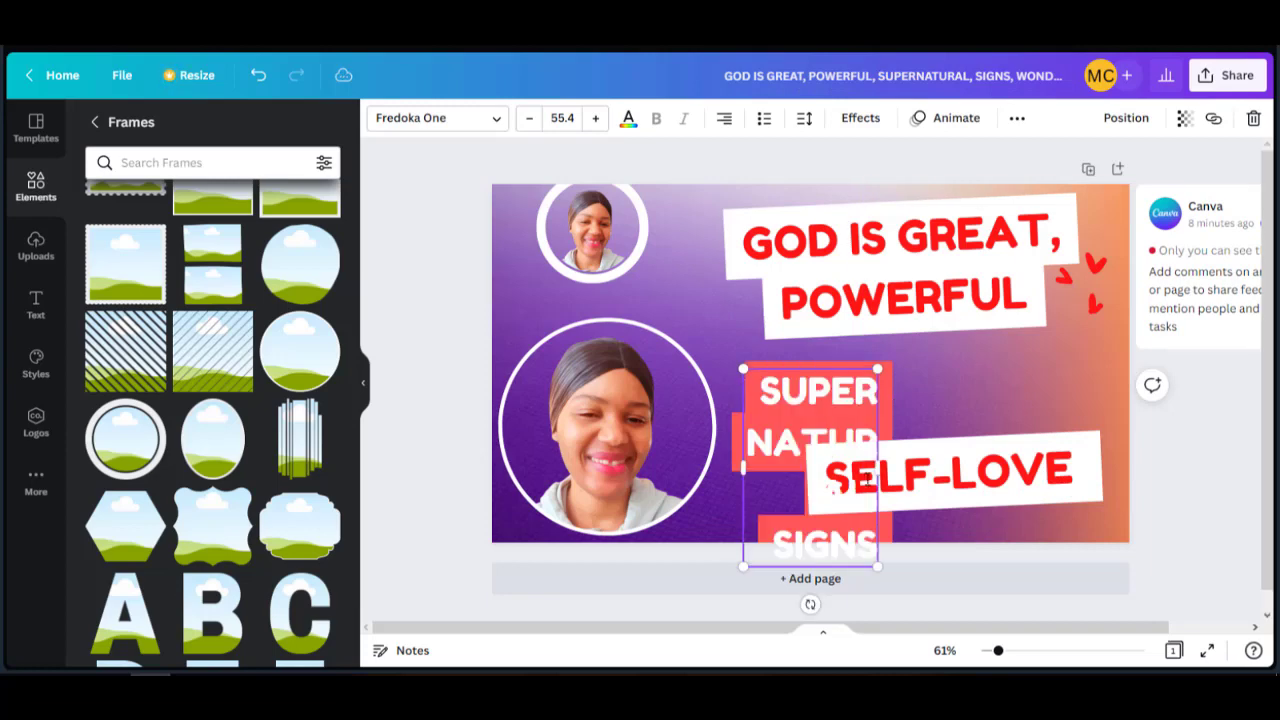
pyautogui.moveTo(884, 467); pyautogui.dragTo(1176, 437)
pyautogui.moveTo(964, 417); pyautogui.dragTo(919, 392)
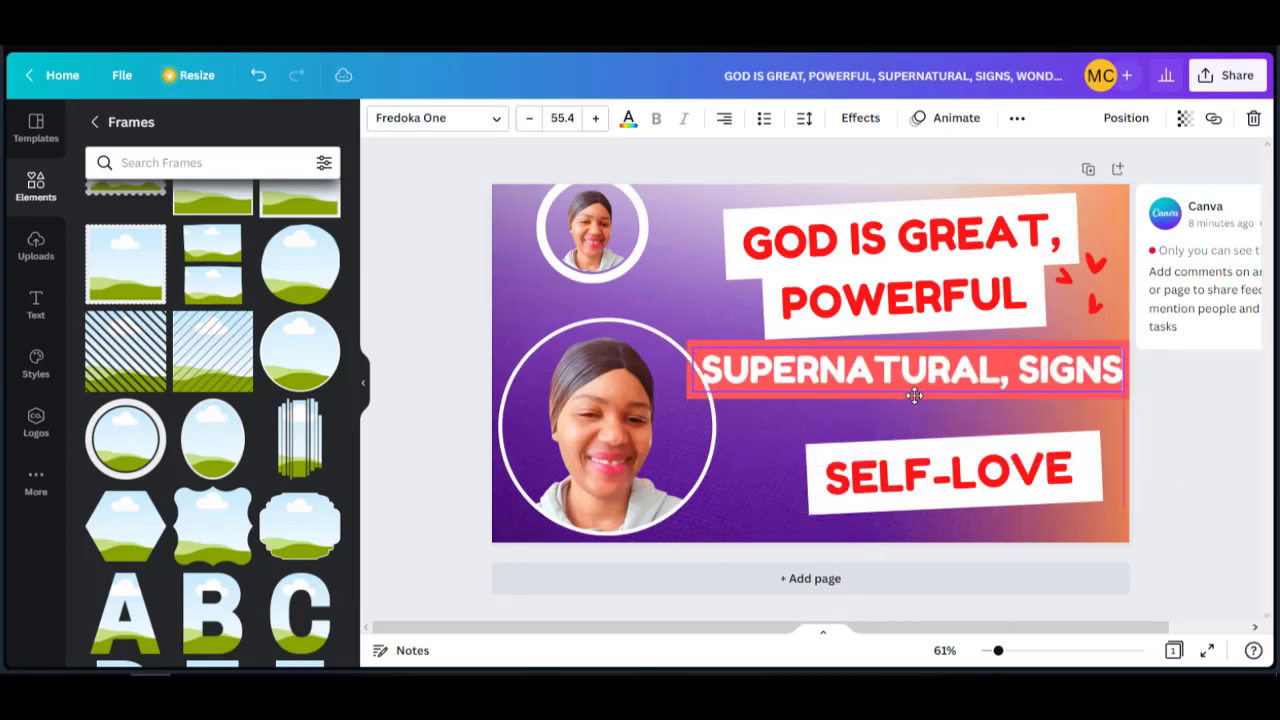
# Replace SELF-LOVE with WONDERS AND MIRACLES copied from the design title, and align the three lines.
pyautogui.moveTo(1017, 76); pyautogui.dragTo(1100, 76)
pyautogui.rightClick(1032, 70)
pyautogui.click(1071, 133)
pyautogui.click(860, 480)
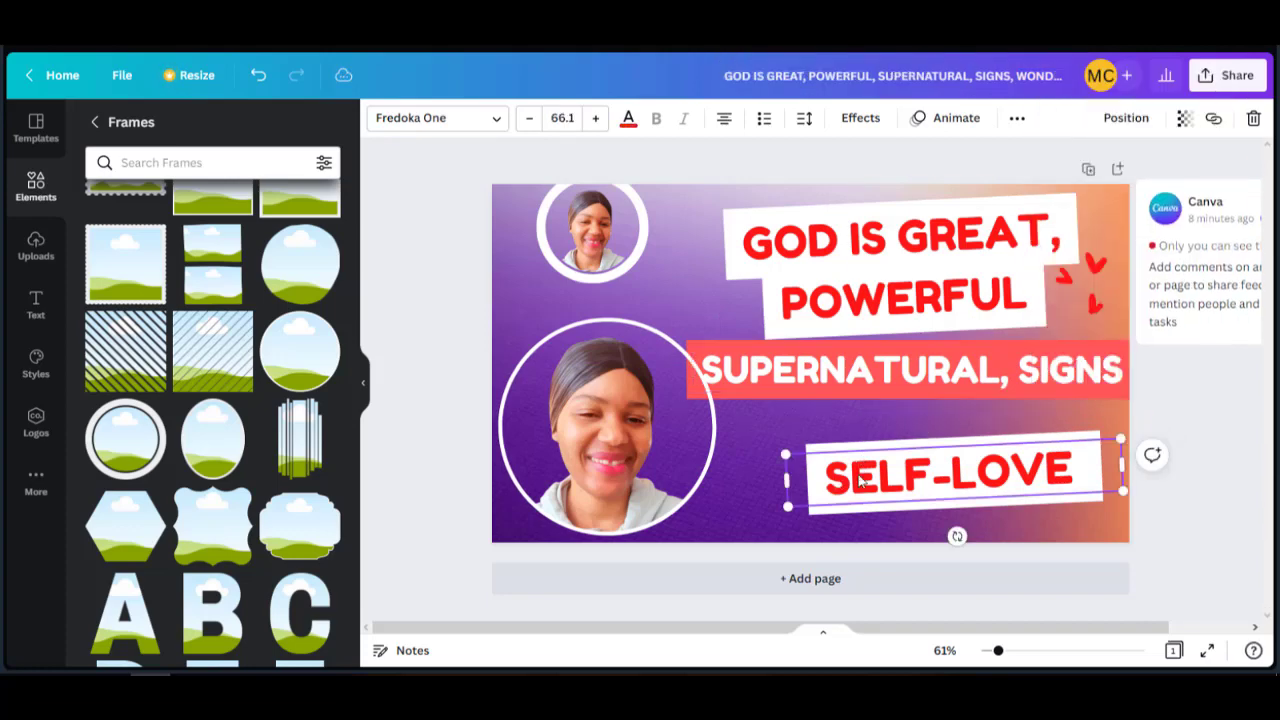
pyautogui.doubleClick(860, 480)
pyautogui.hotkey('ctrl', 'v')
pyautogui.moveTo(843, 443); pyautogui.dragTo(808, 408)
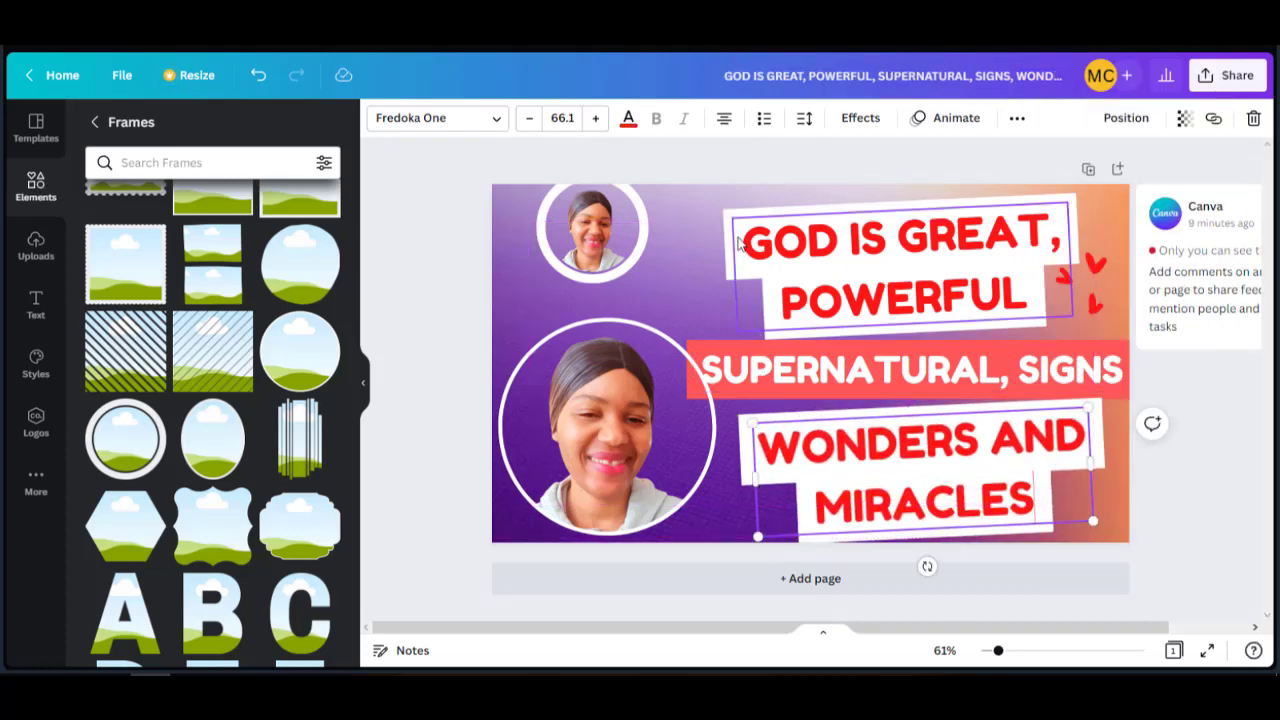
pyautogui.moveTo(740, 244); pyautogui.dragTo(745, 237)
pyautogui.click(744, 349)
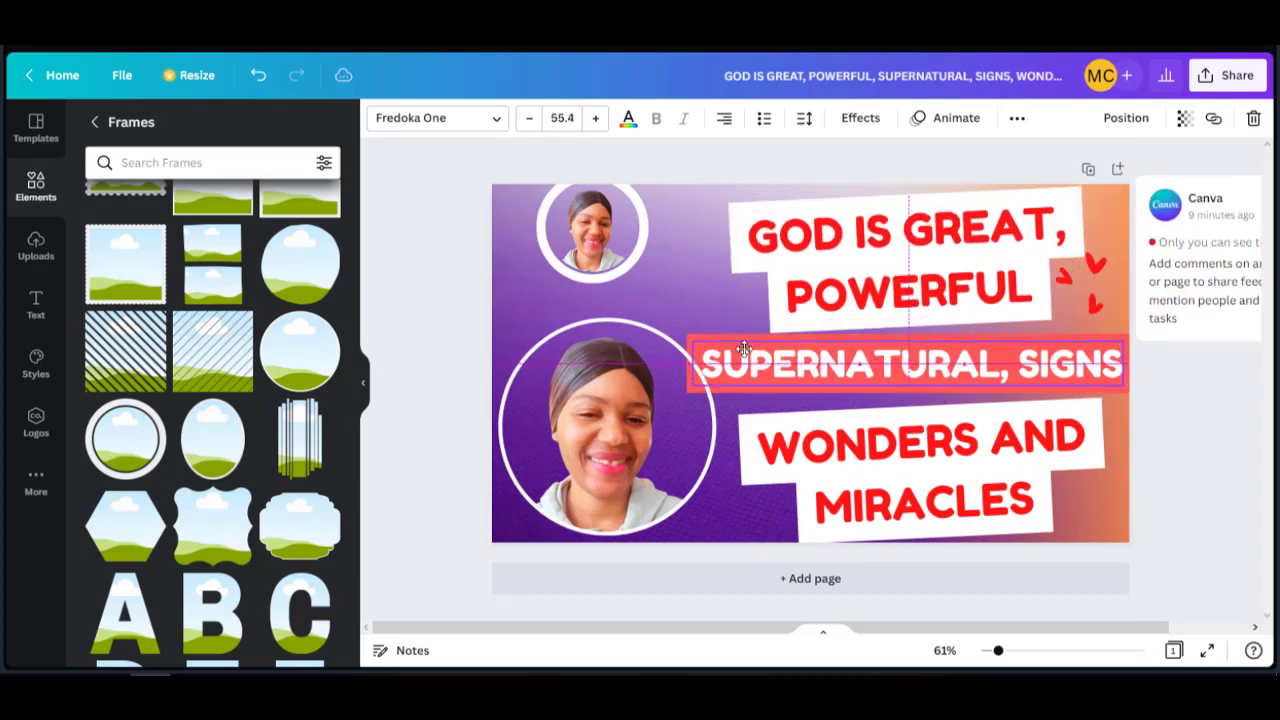
pyautogui.click(748, 420)
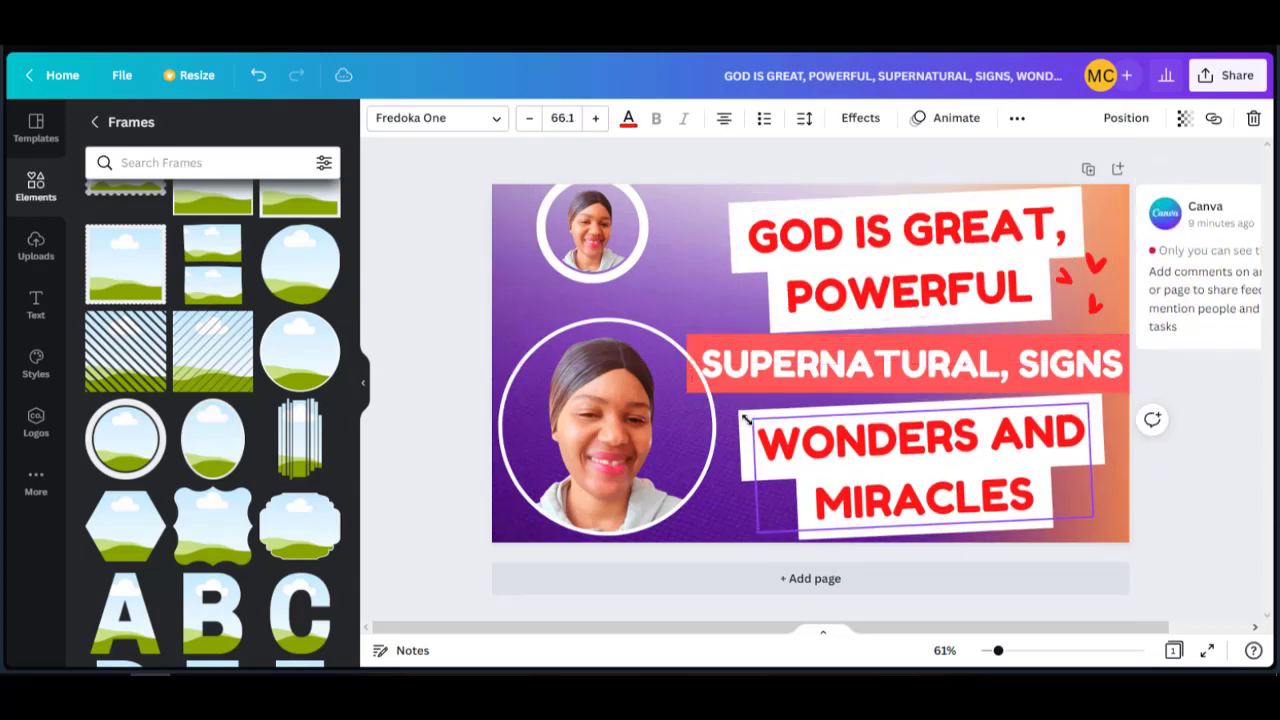
# Recolour the red arrows graphic medium purple.
pyautogui.click(1098, 306)
pyautogui.click(379, 118)
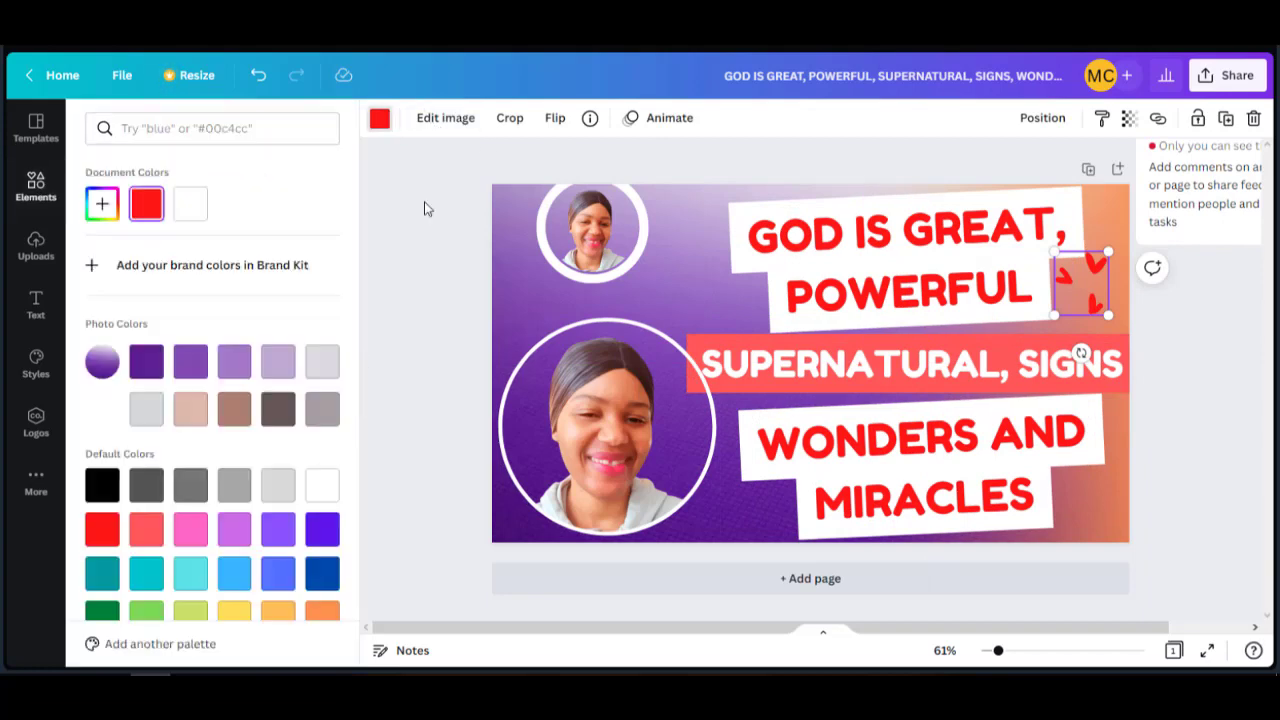
pyautogui.click(202, 207)
pyautogui.click(146, 361)
pyautogui.click(190, 361)
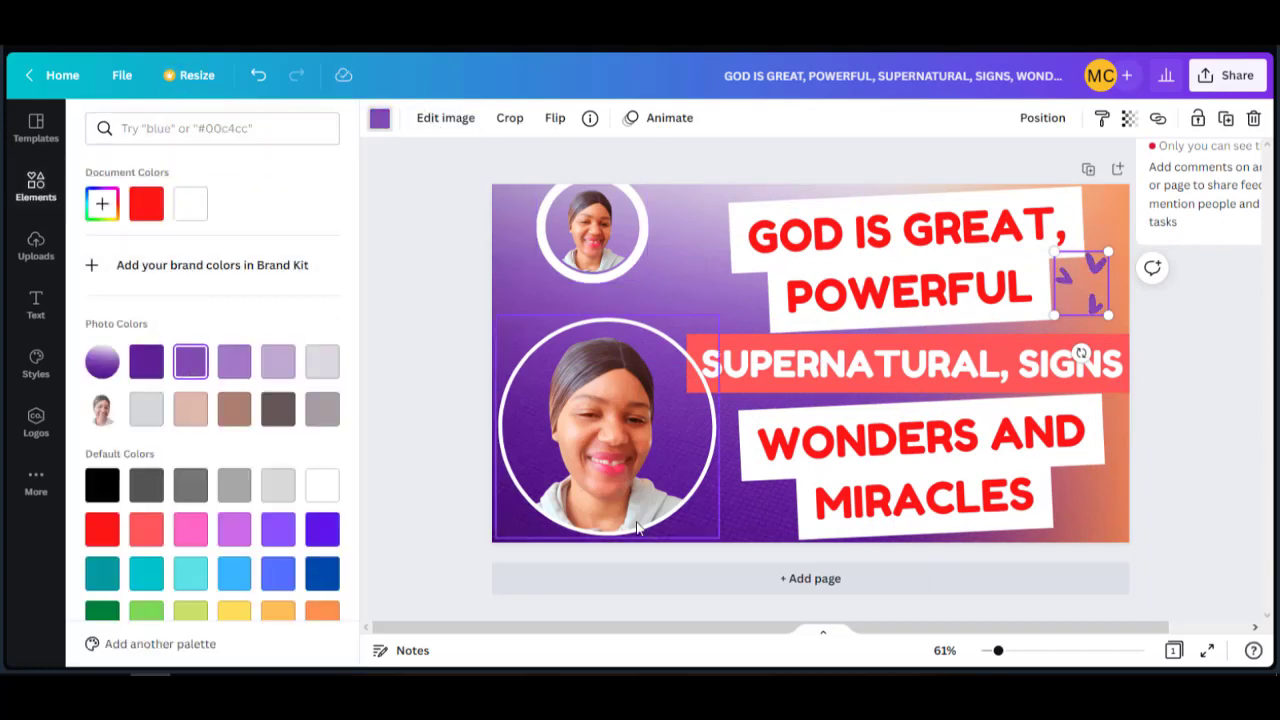
pyautogui.click(832, 675)
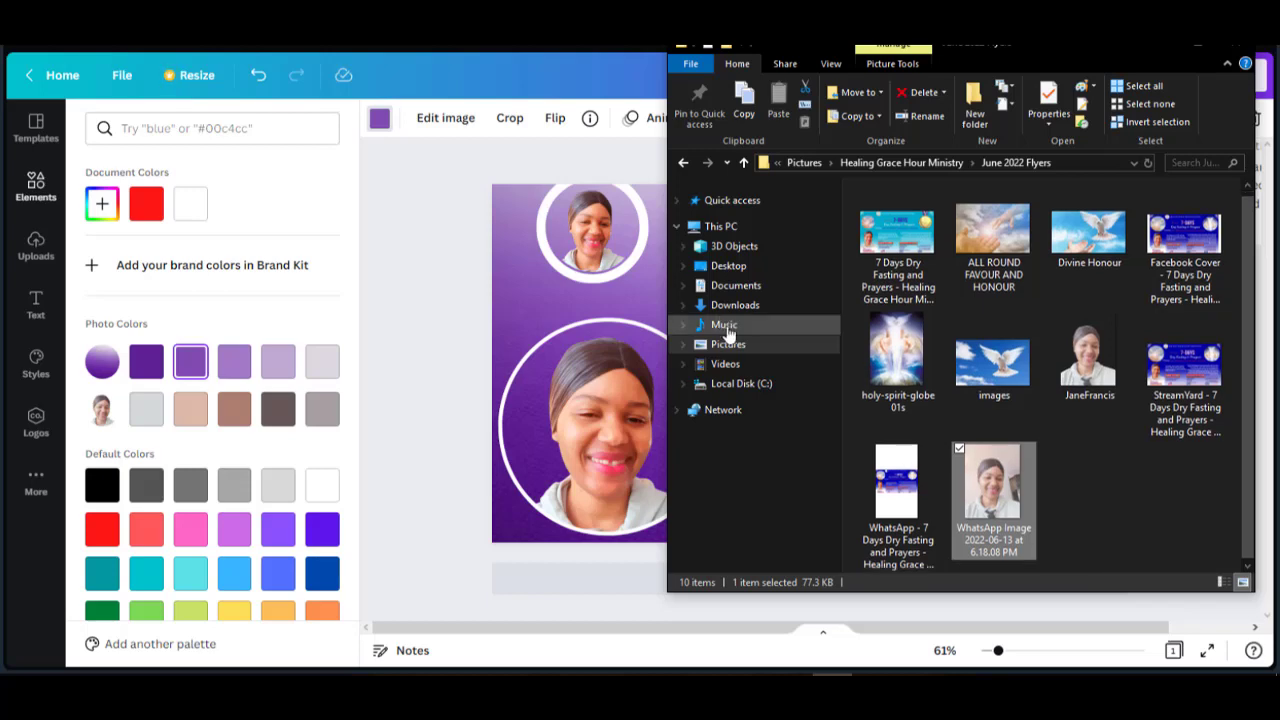
# Drag two logo files from the Logos folder into Canva's uploads, then move the small photo circle top-left.
pyautogui.click(744, 162)
pyautogui.doubleClick(1090, 345)
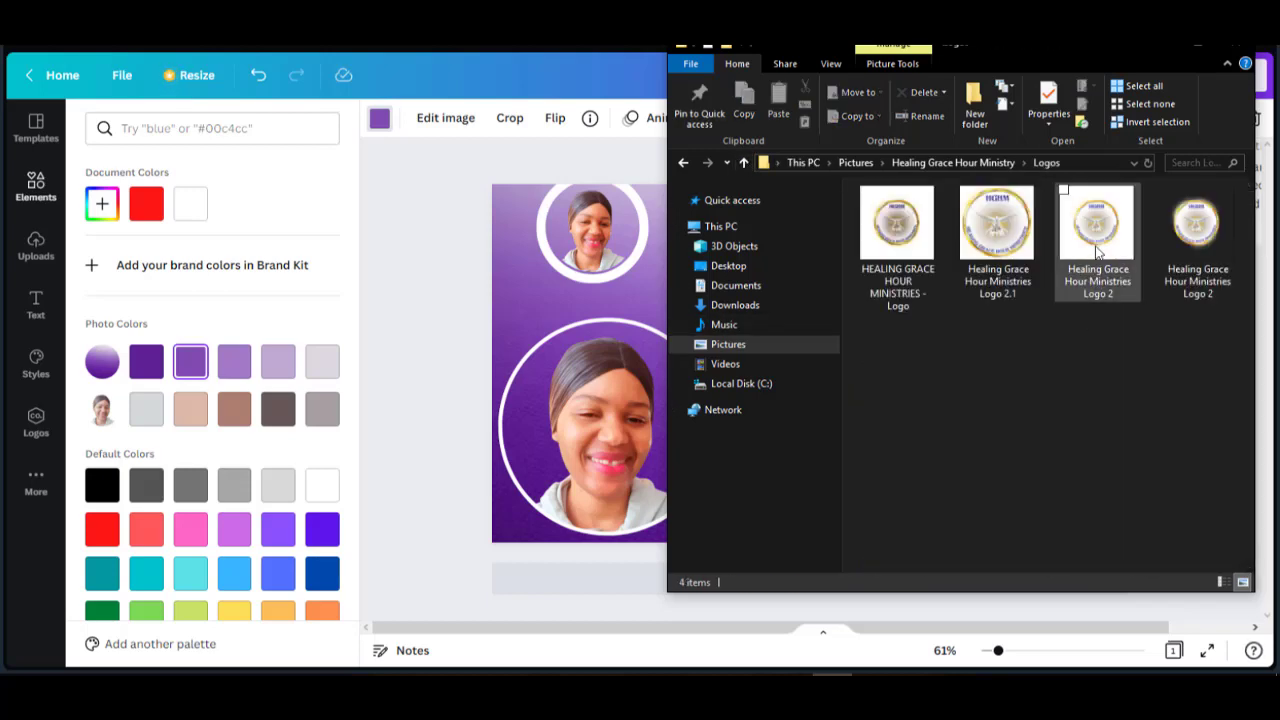
pyautogui.click(1173, 227)
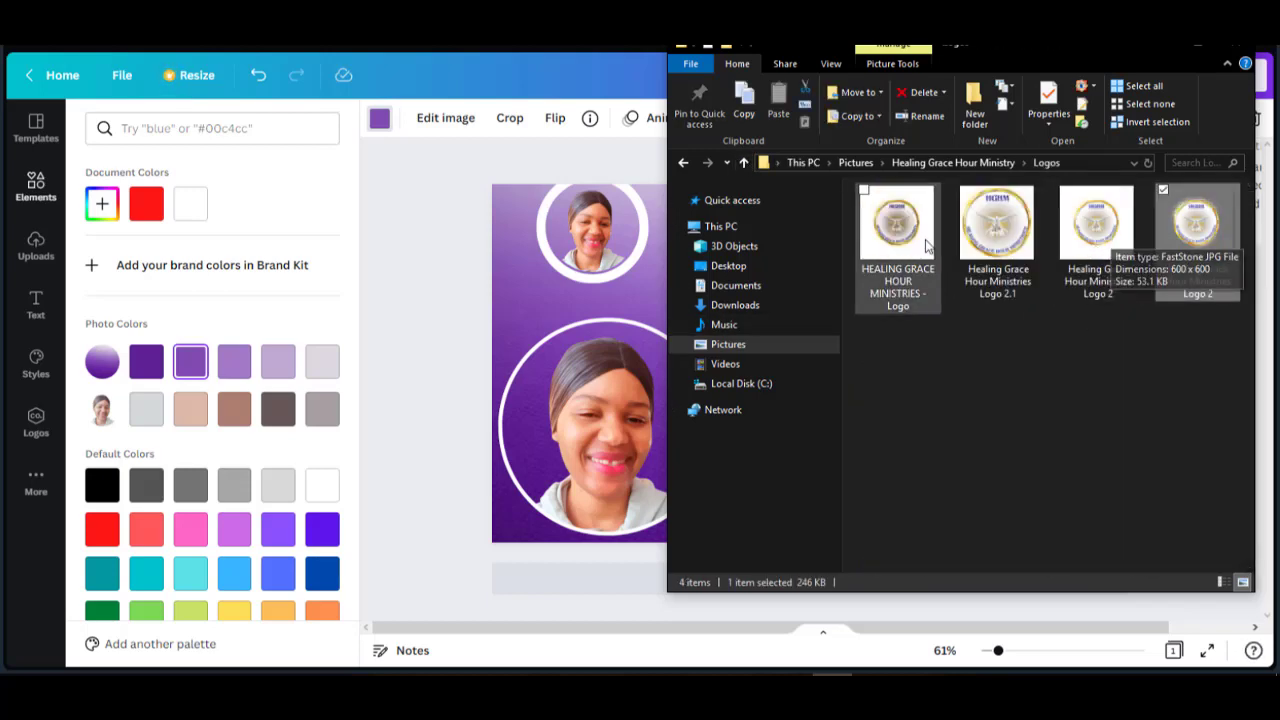
pyautogui.keyDown('ctrl'); pyautogui.click(895, 230); pyautogui.keyUp('ctrl')
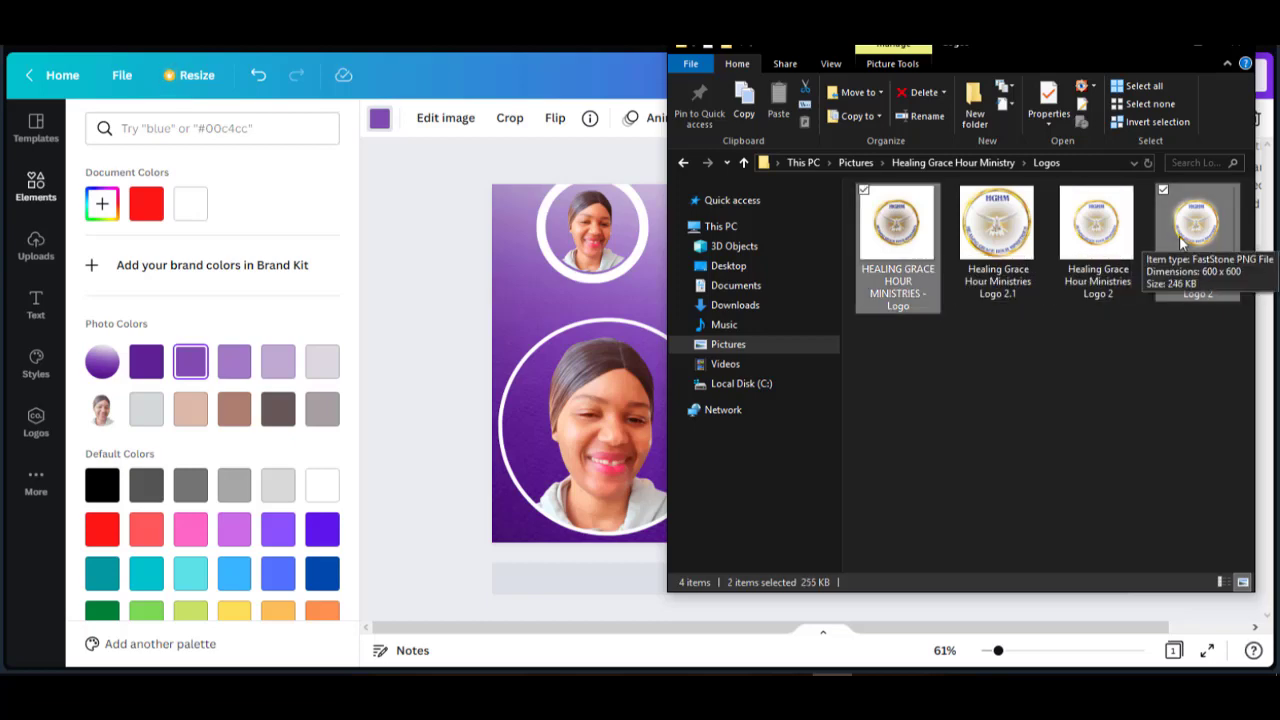
pyautogui.moveTo(1179, 236); pyautogui.dragTo(380, 330)
pyautogui.moveTo(575, 258); pyautogui.dragTo(531, 291)
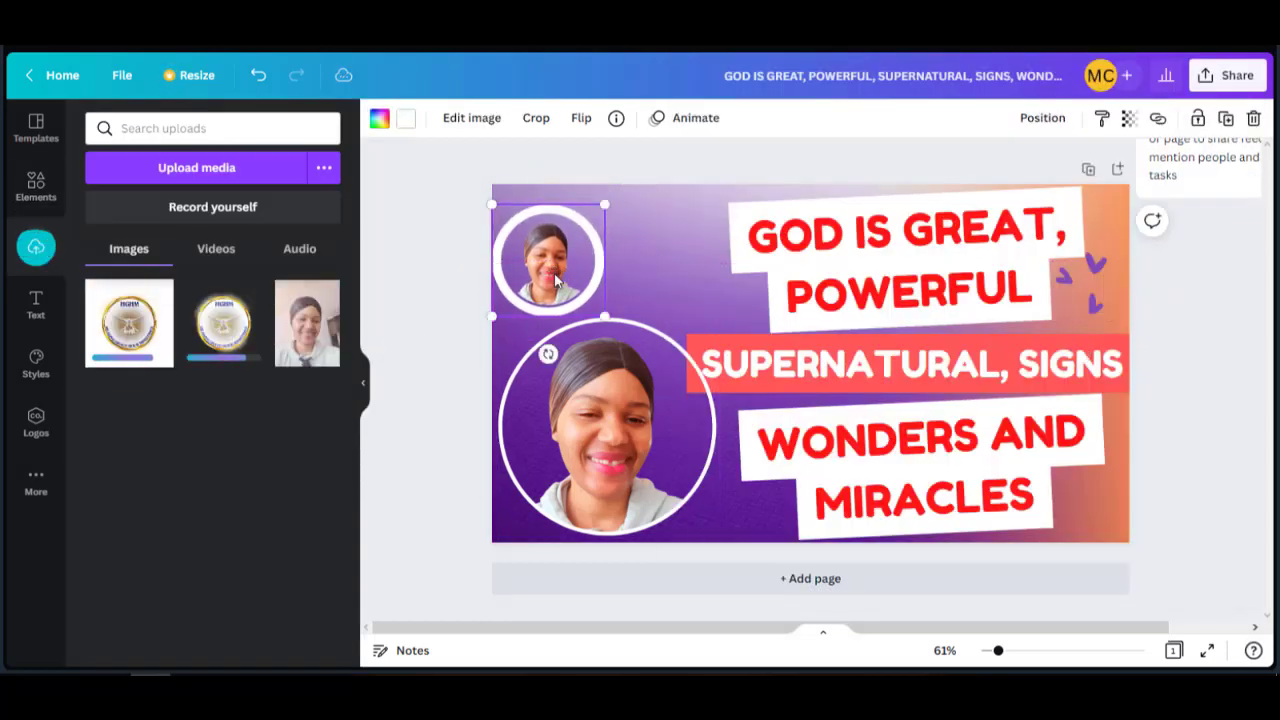
# Remove the small circle's photo and put the gold-glow ministry logo into it.
pyautogui.doubleClick(585, 275)
pyautogui.press('Delete')
pyautogui.moveTo(137, 338); pyautogui.dragTo(548, 262)
pyautogui.moveTo(223, 322); pyautogui.dragTo(548, 262)
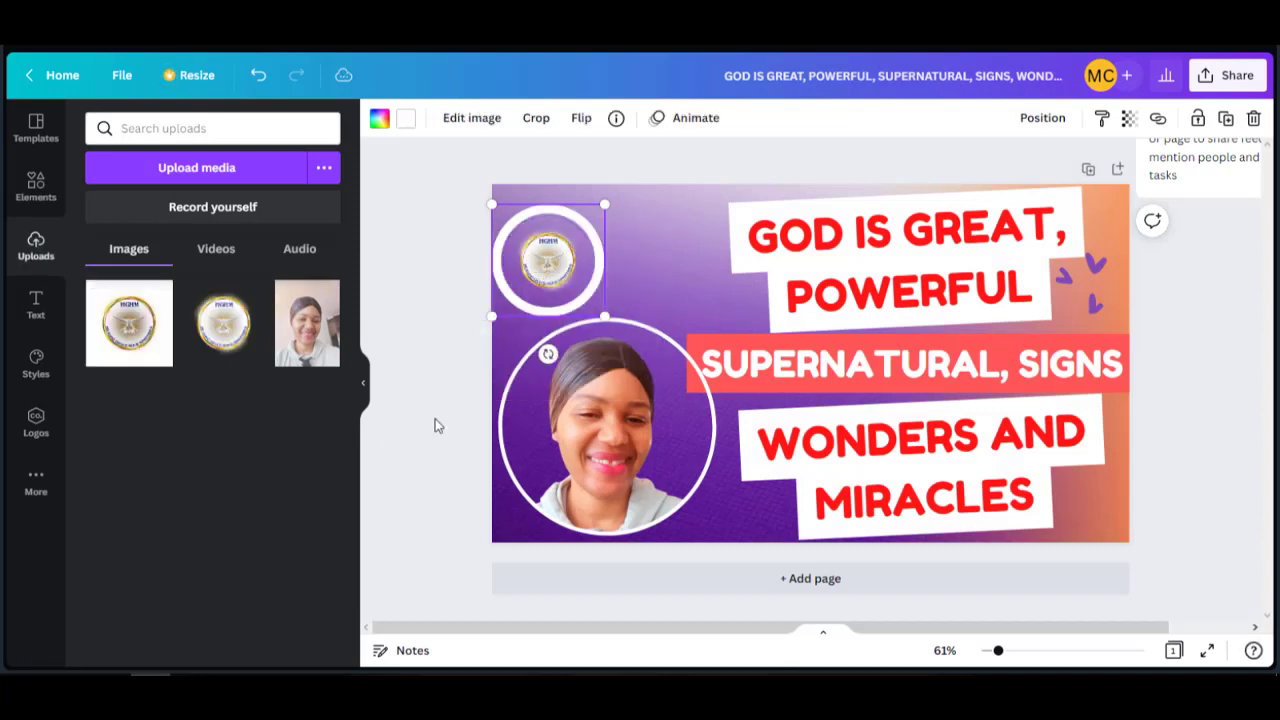
pyautogui.moveTo(519, 305); pyautogui.dragTo(535, 276)
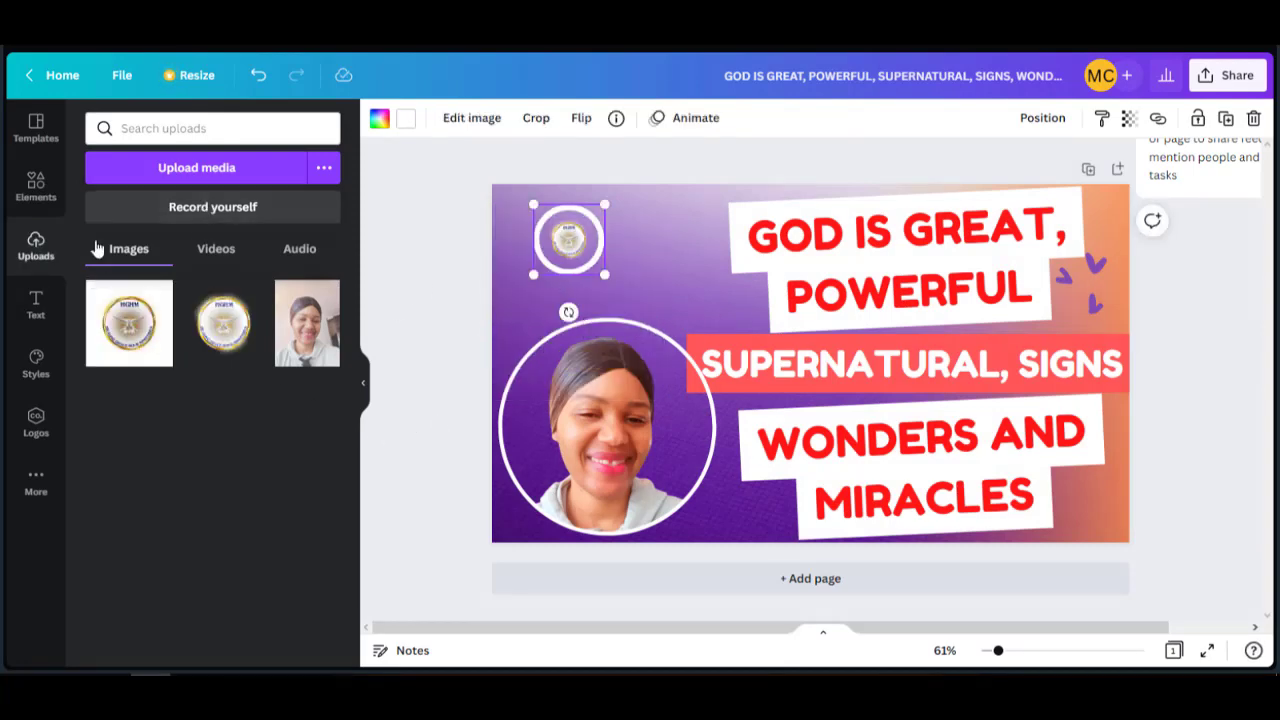
# Add a small plain circle frame beside it and drop the other uploaded logo into it.
pyautogui.click(36, 185)
pyautogui.scroll(-10, 266, 302)
pyautogui.scroll(10, 266, 301)
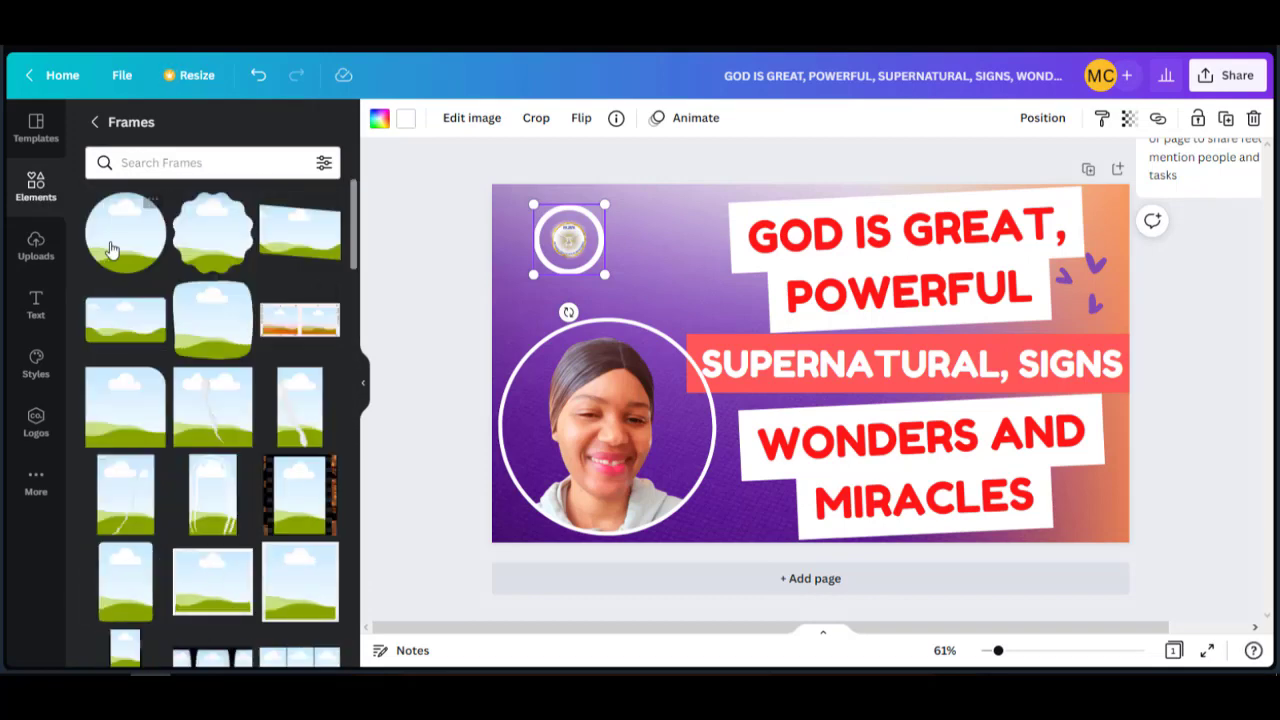
pyautogui.click(125, 232)
pyautogui.moveTo(889, 441); pyautogui.dragTo(668, 275)
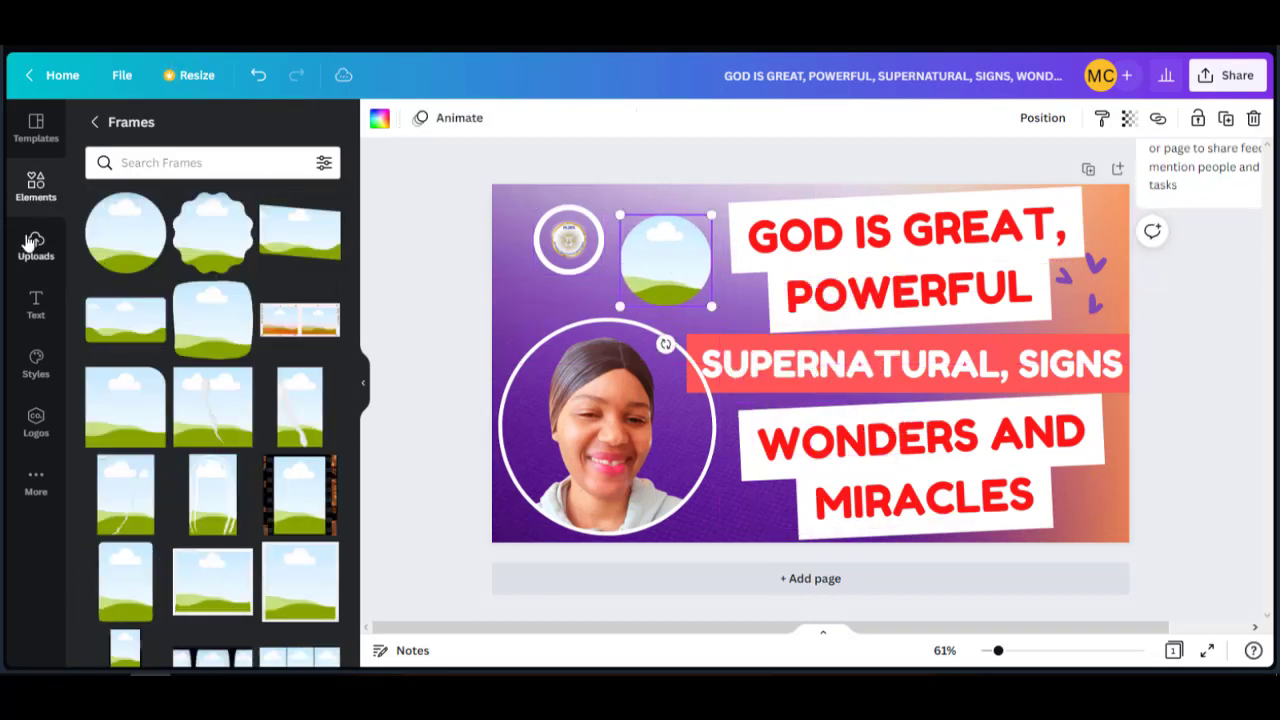
pyautogui.click(34, 246)
pyautogui.moveTo(210, 321); pyautogui.dragTo(665, 258)
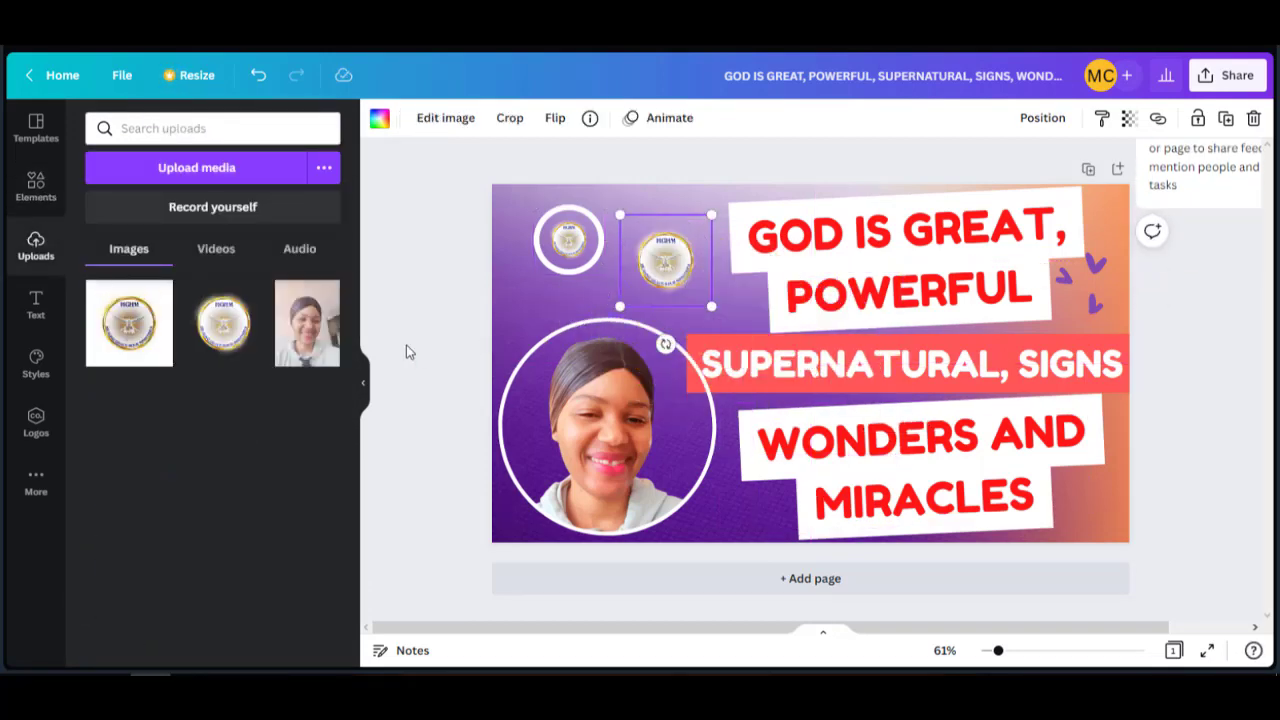
pyautogui.click(384, 352)
pyautogui.click(562, 252)
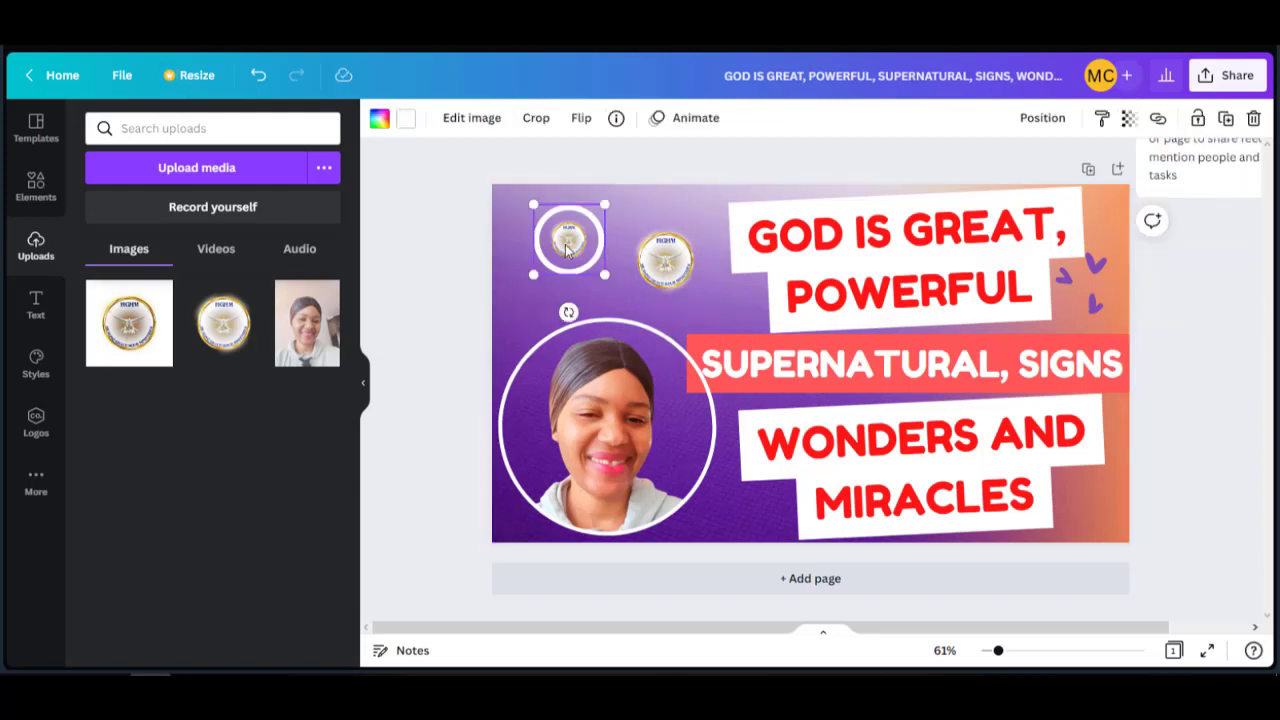
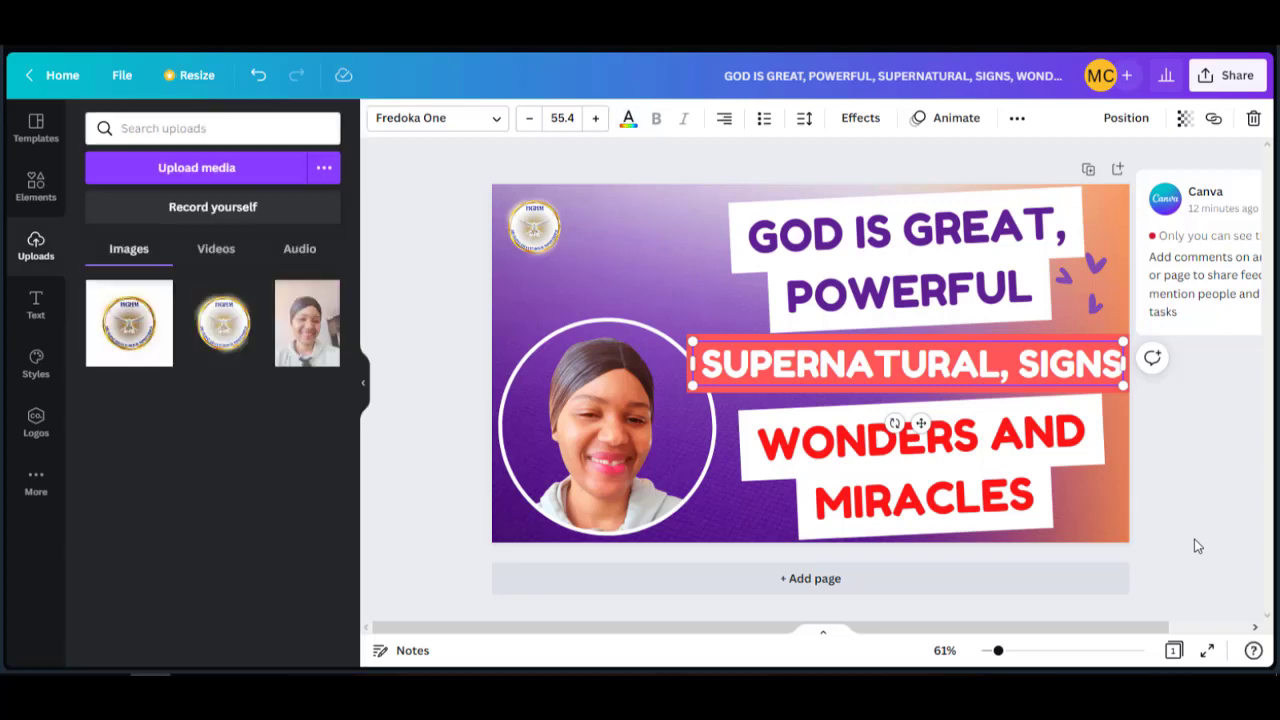
# Enlarge the logo in the top-left corner by dragging its corner outward.
pyautogui.click(565, 267)
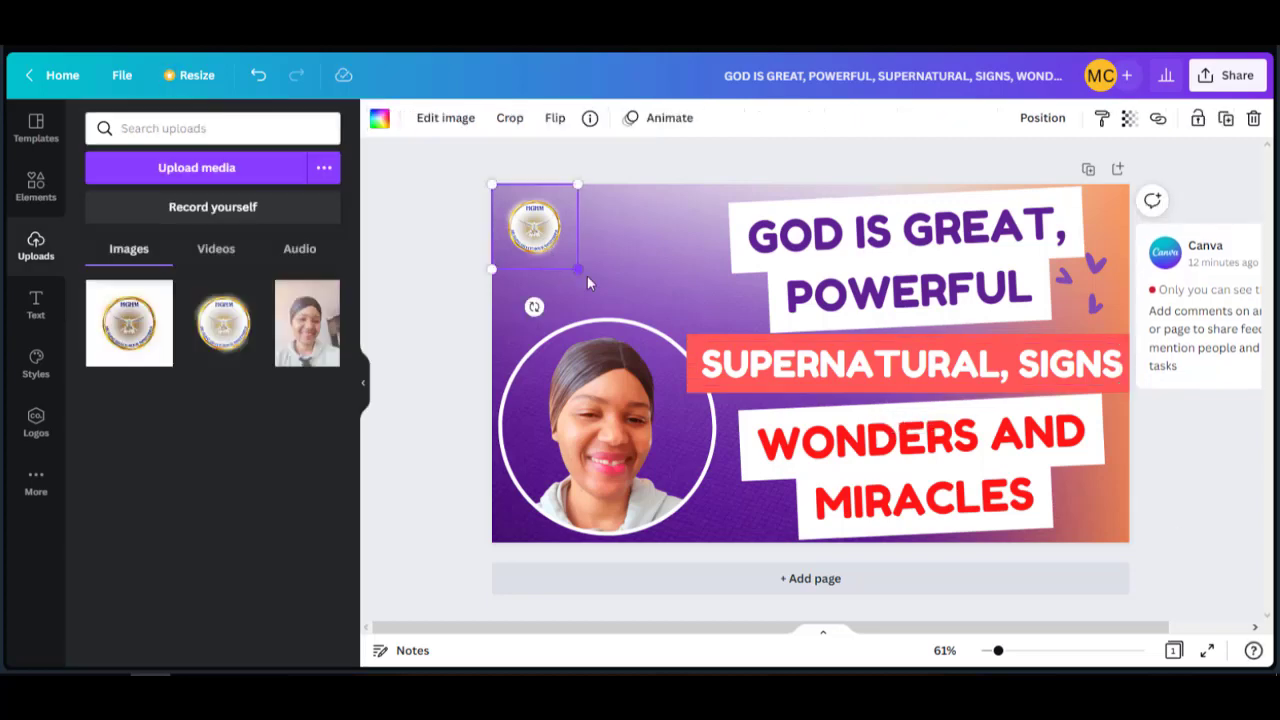
pyautogui.moveTo(587, 276)
pyautogui.mouseDown()
pyautogui.moveTo(612, 288)
pyautogui.moveTo(602, 281)
pyautogui.mouseUp()
pyautogui.click(437, 366)
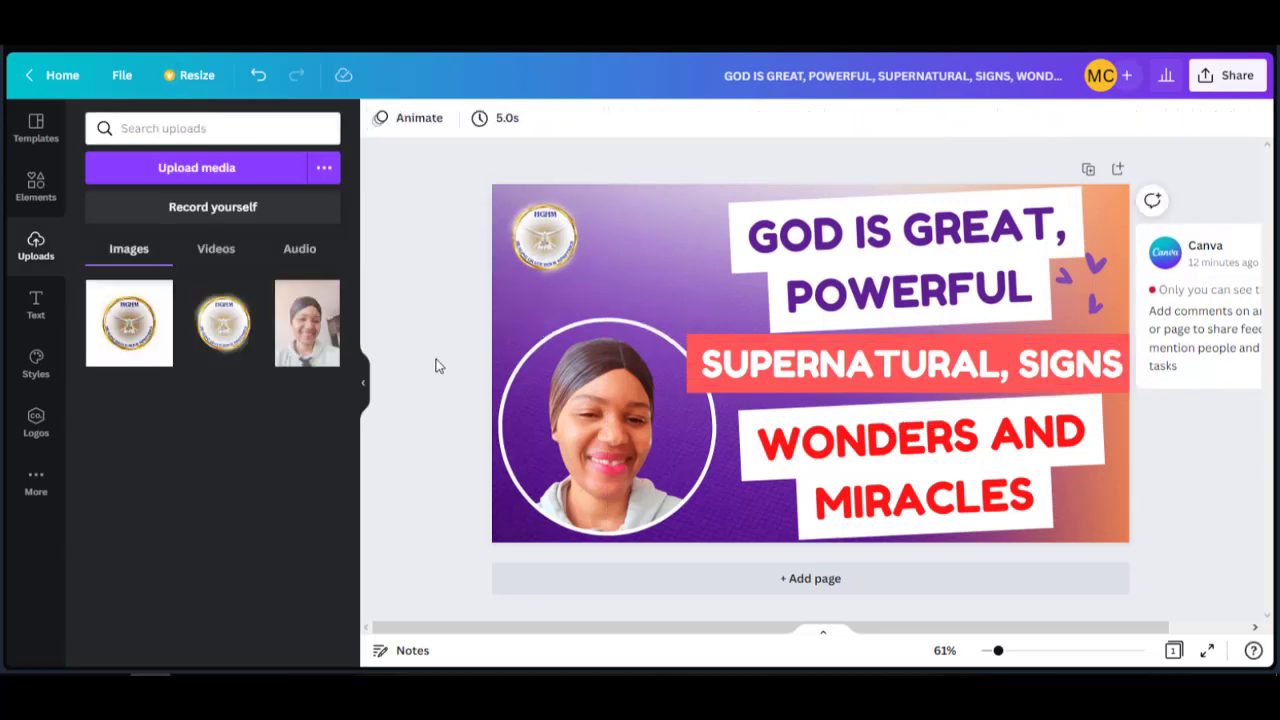
# Shrink the circled portrait photo slightly and shift it up-left.
pyautogui.click(620, 415)
pyautogui.moveTo(715, 318); pyautogui.dragTo(693, 332)
pyautogui.moveTo(627, 395); pyautogui.dragTo(625, 385)
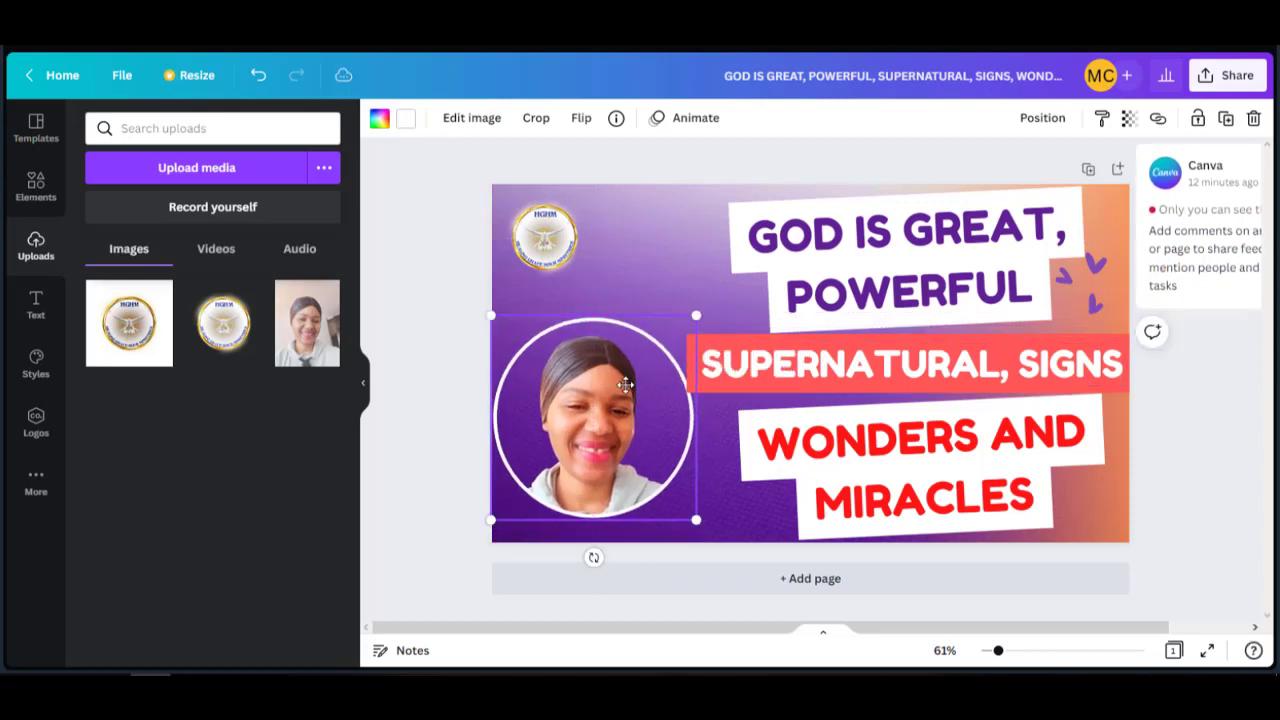
# Shrink the SUPERNATURAL, SIGNS line a little and nudge it one step left.
pyautogui.click(732, 383)
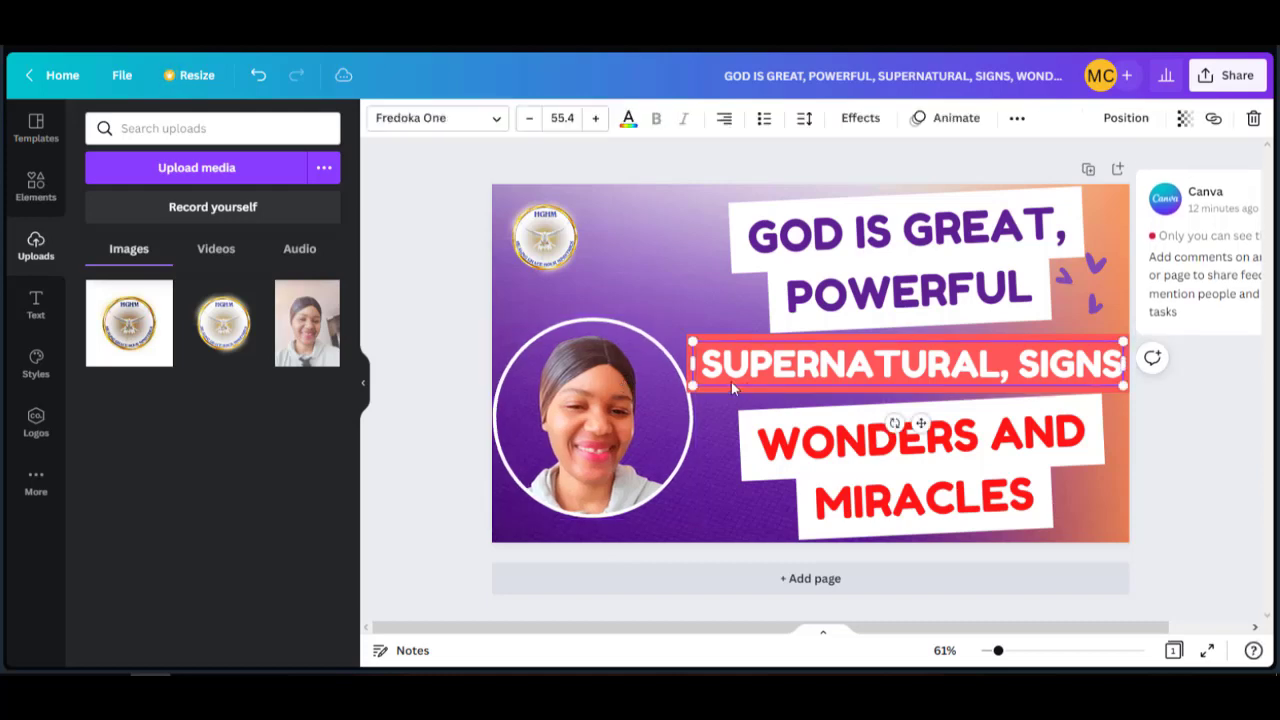
pyautogui.moveTo(691, 384); pyautogui.dragTo(700, 386)
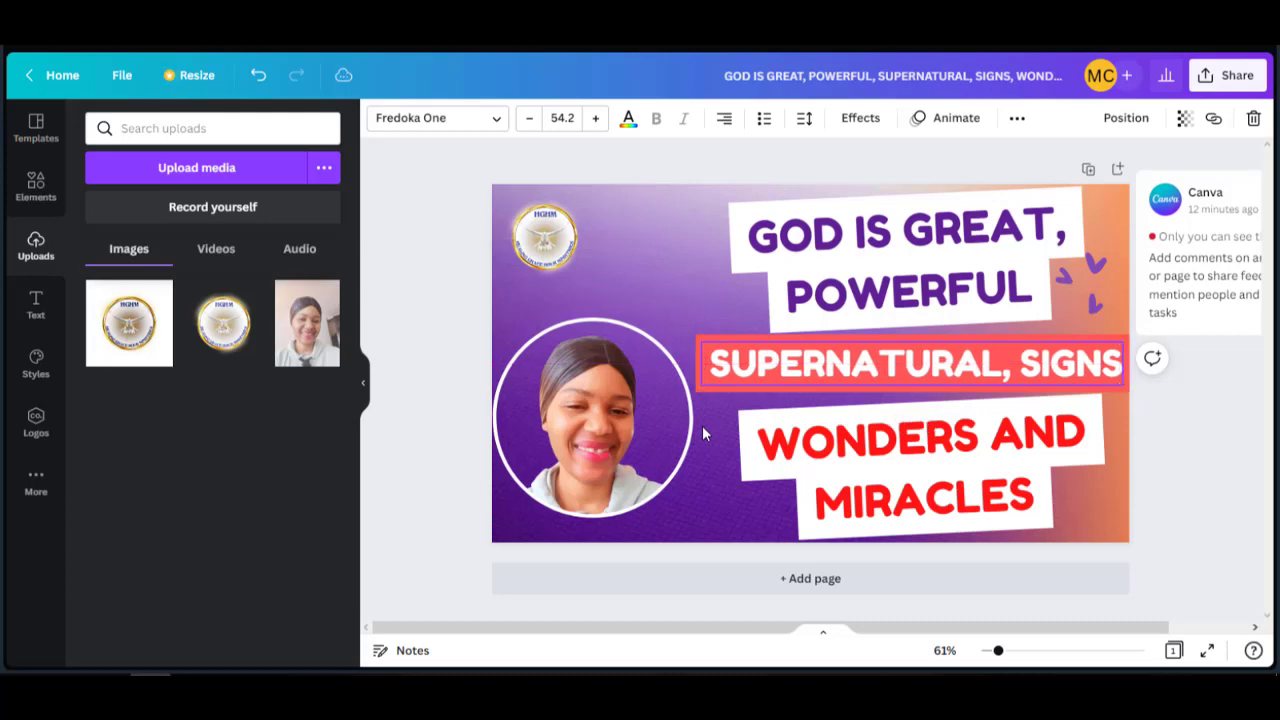
pyautogui.press('Left')
pyautogui.press('Left')
pyautogui.press('Left')
pyautogui.press('Left')
pyautogui.press('Left')
pyautogui.press('Left')
pyautogui.press('Left')
pyautogui.press('Left')
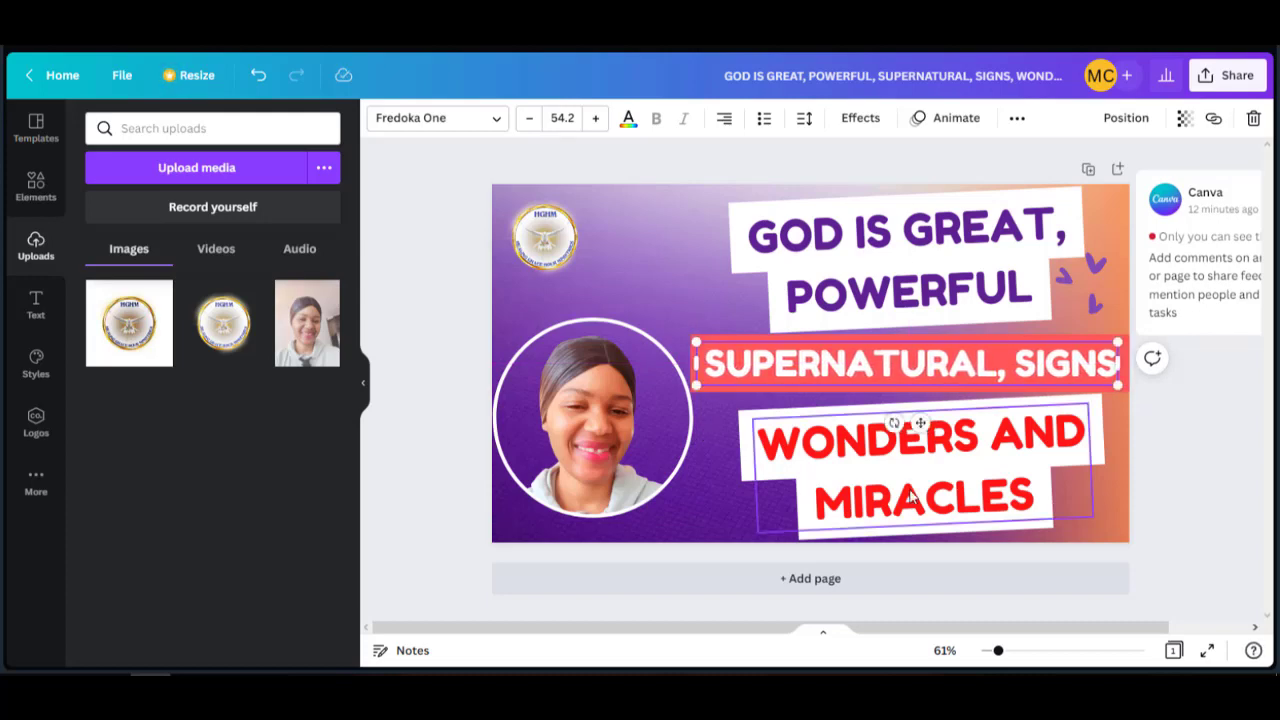
pyautogui.click(419, 515)
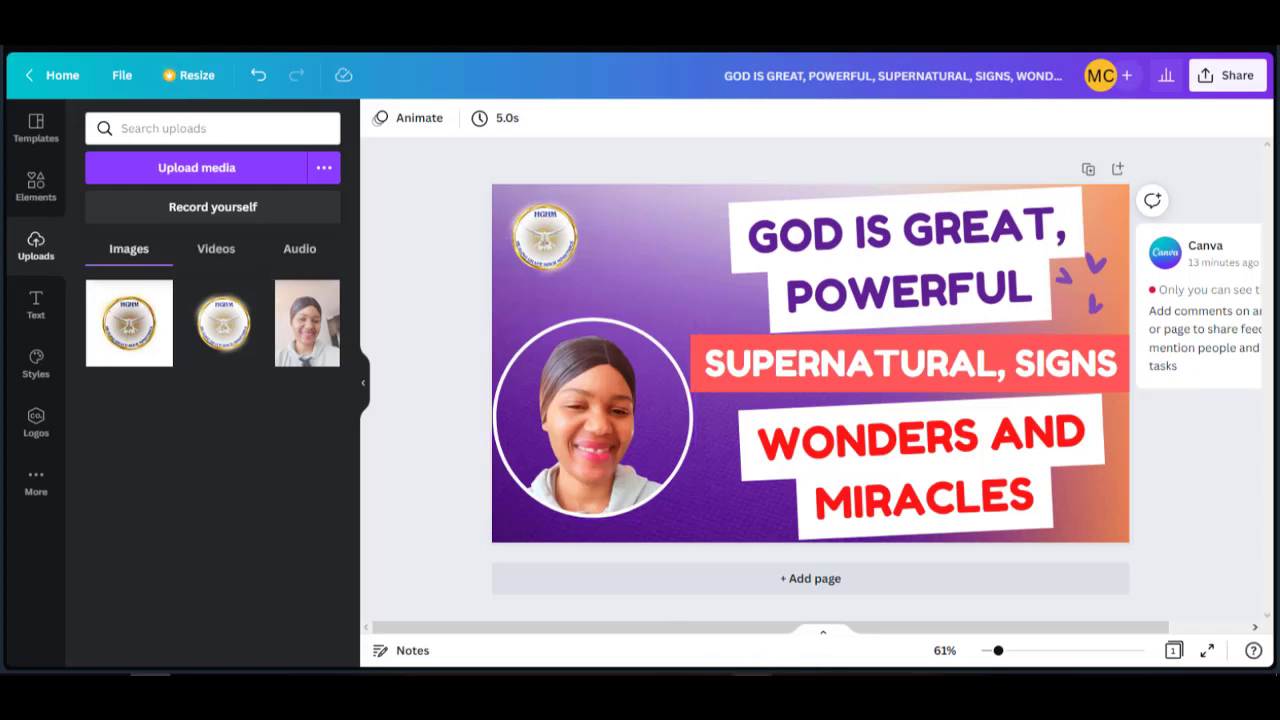
pyautogui.moveTo(711, 675)
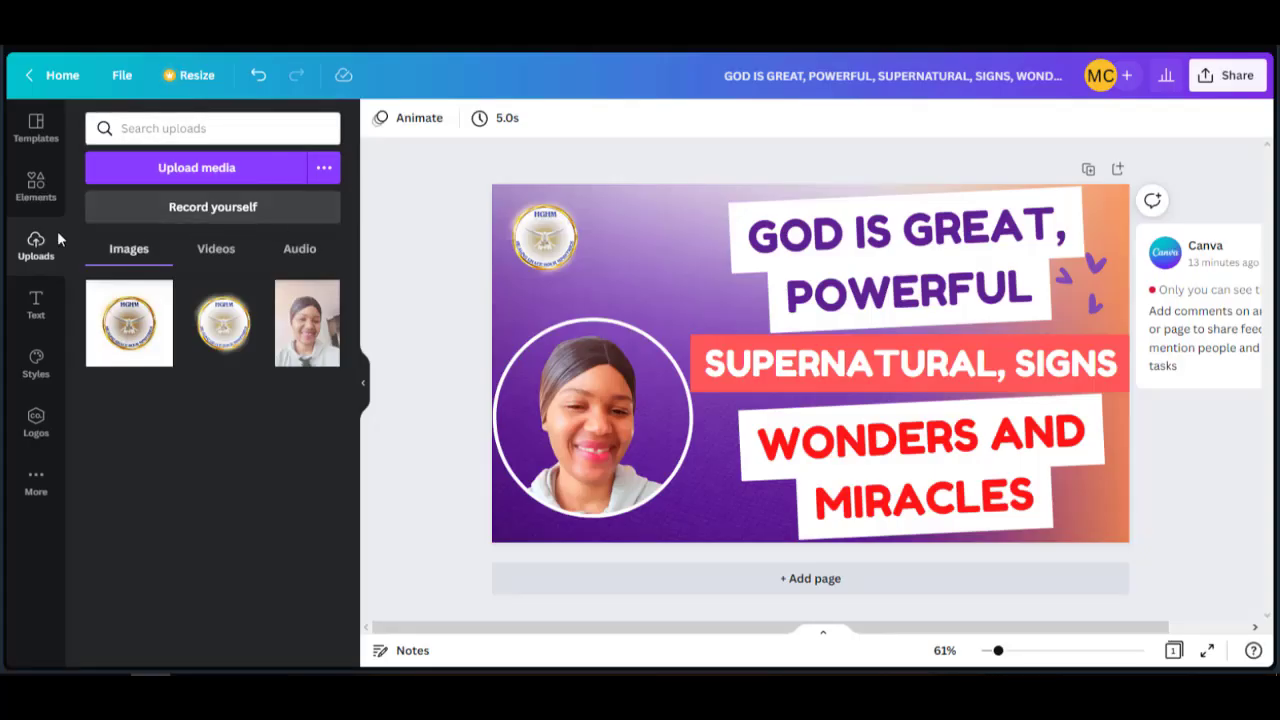
# Show the Text presets and browse the font combinations, returning to the top of the list.
pyautogui.click(36, 302)
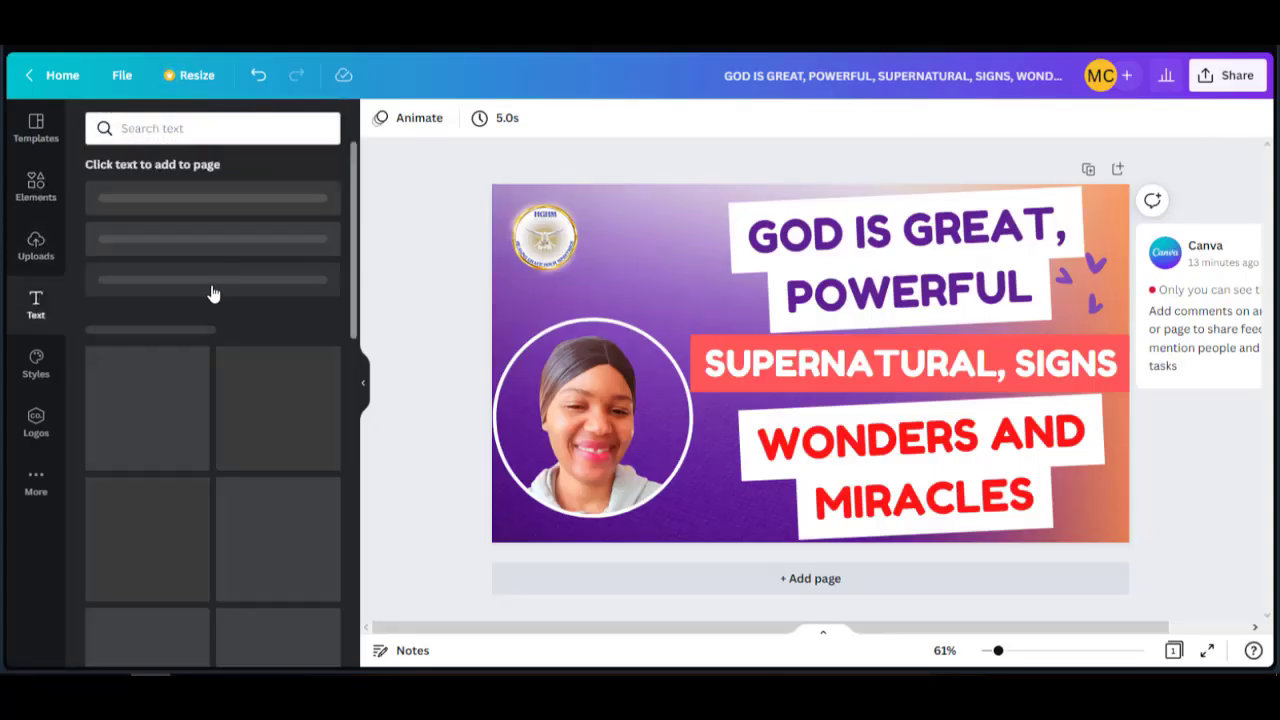
pyautogui.scroll(-5, 257, 443)
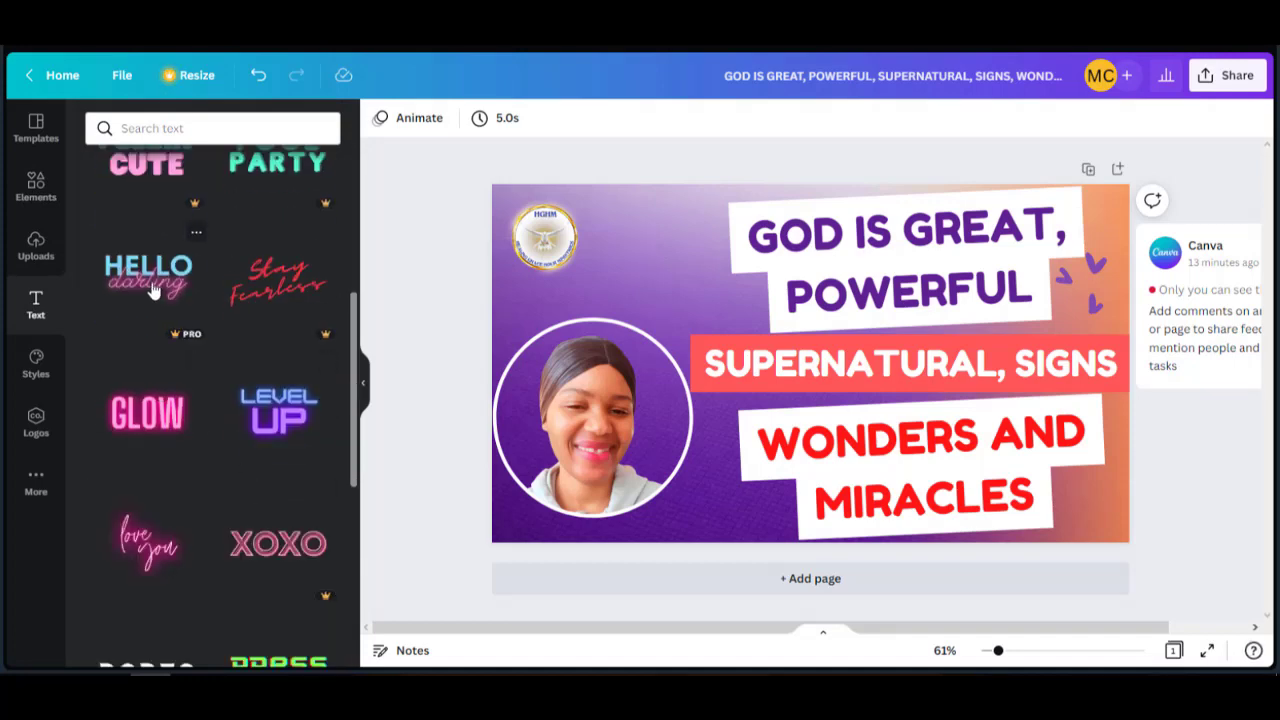
pyautogui.scroll(-5, 187, 383)
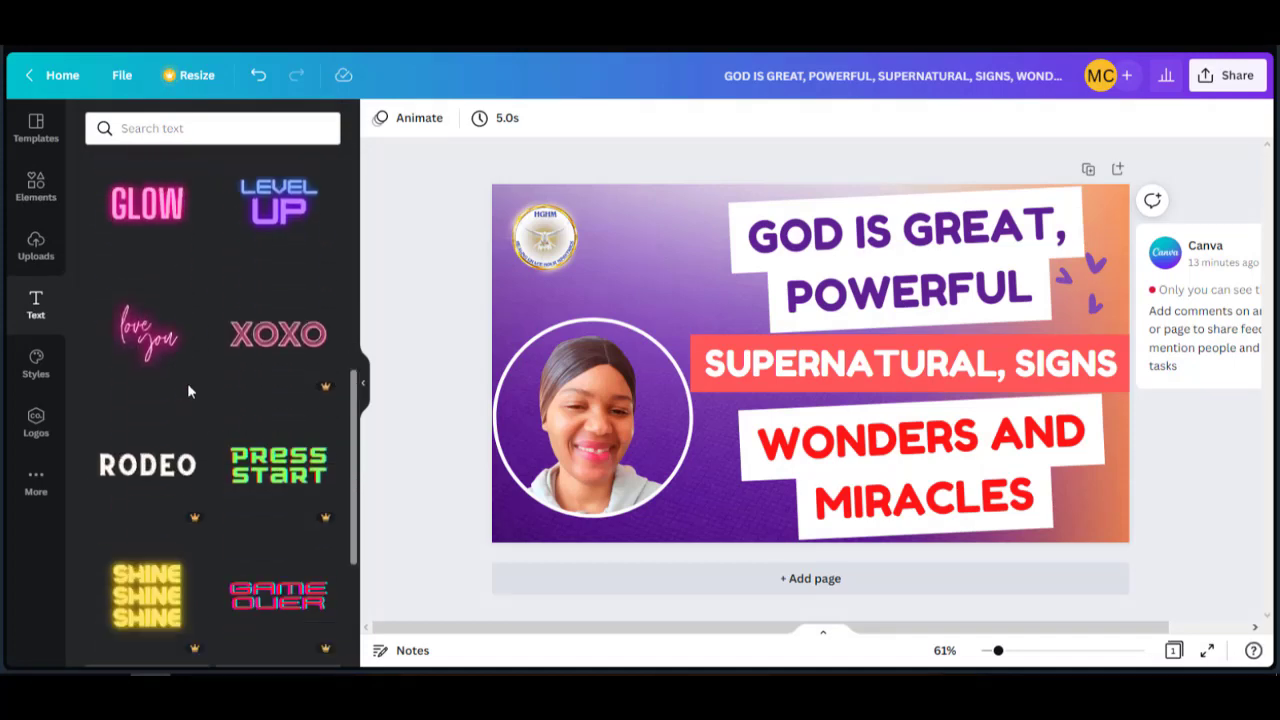
pyautogui.scroll(-6, 265, 387)
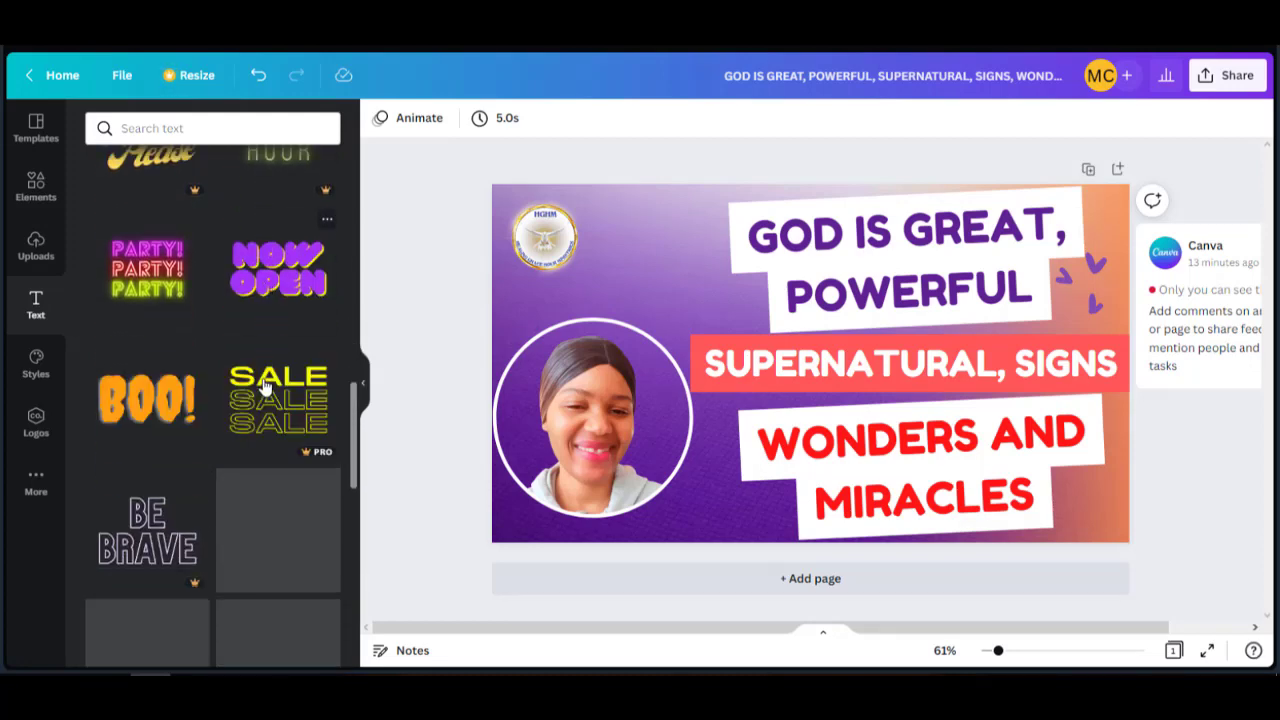
pyautogui.scroll(-5, 265, 387)
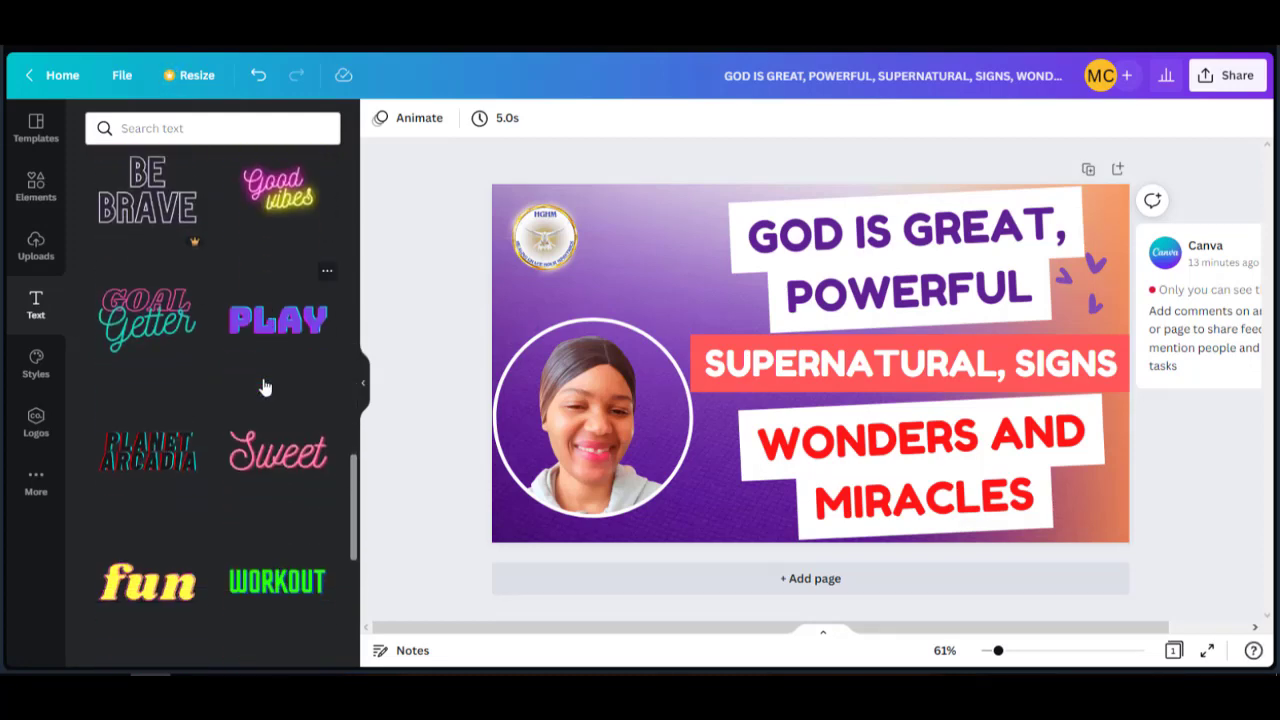
pyautogui.scroll(-6, 265, 387)
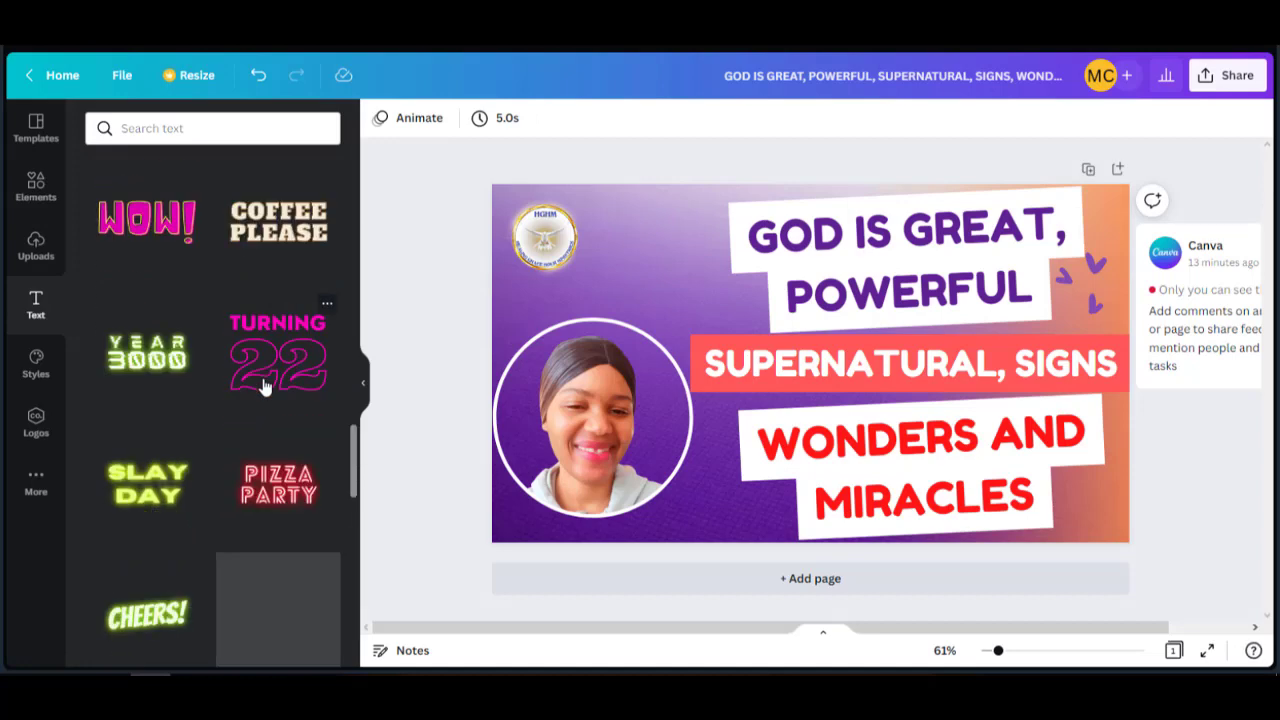
pyautogui.scroll(15, 265, 387)
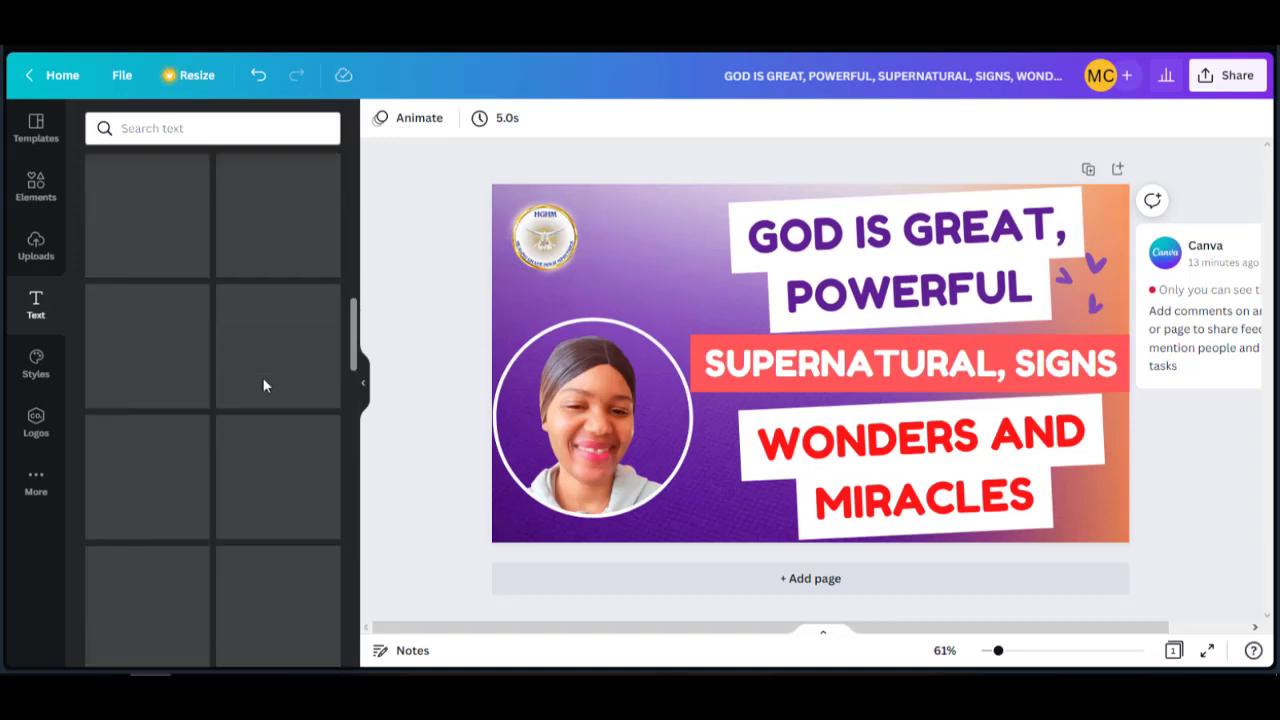
pyautogui.scroll(1, 265, 387)
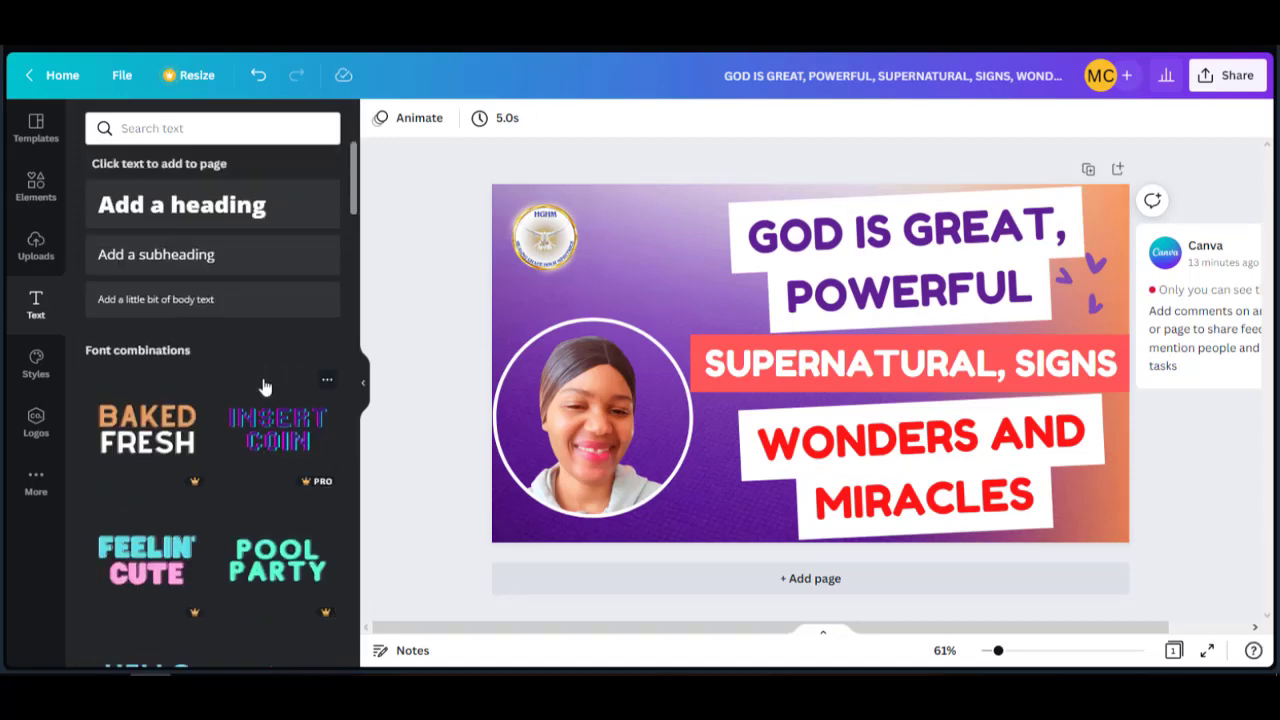
# Add a heading below the circled photo, narrow it, and replace its text with the speaker's name.
pyautogui.click(182, 225)
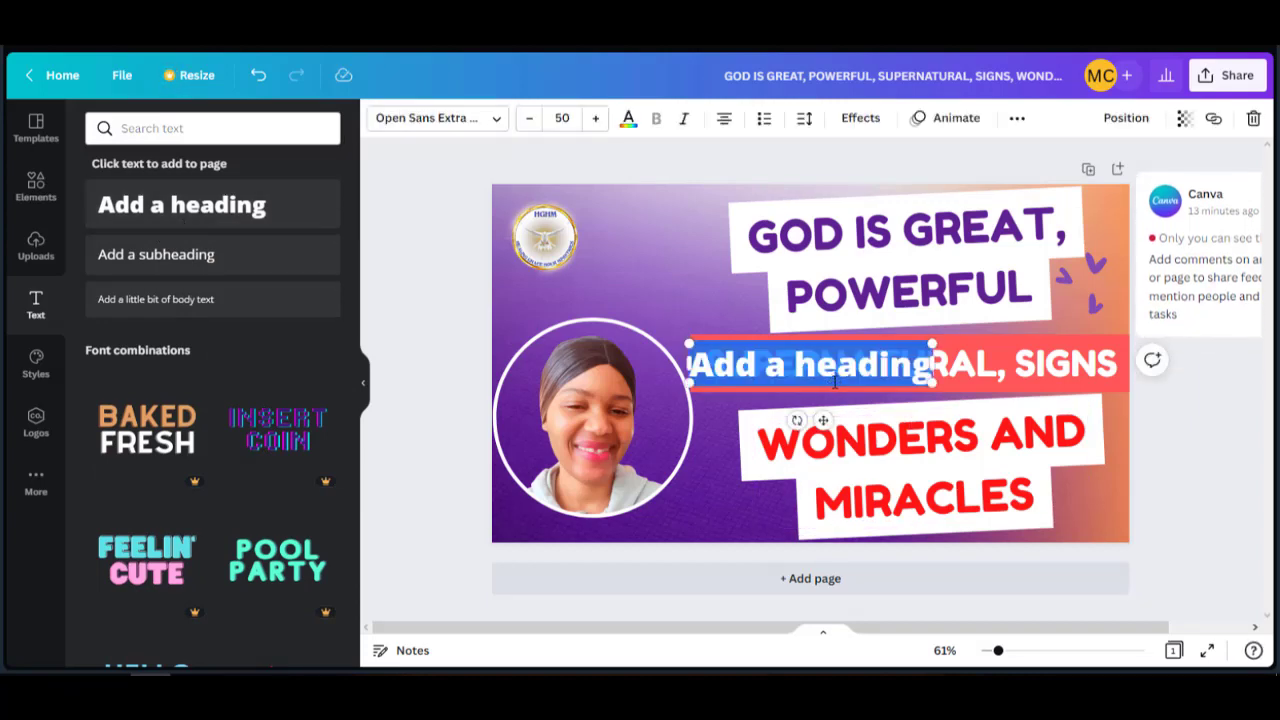
pyautogui.click(716, 297)
pyautogui.moveTo(810, 364); pyautogui.dragTo(625, 520)
pyautogui.moveTo(746, 539); pyautogui.dragTo(688, 530)
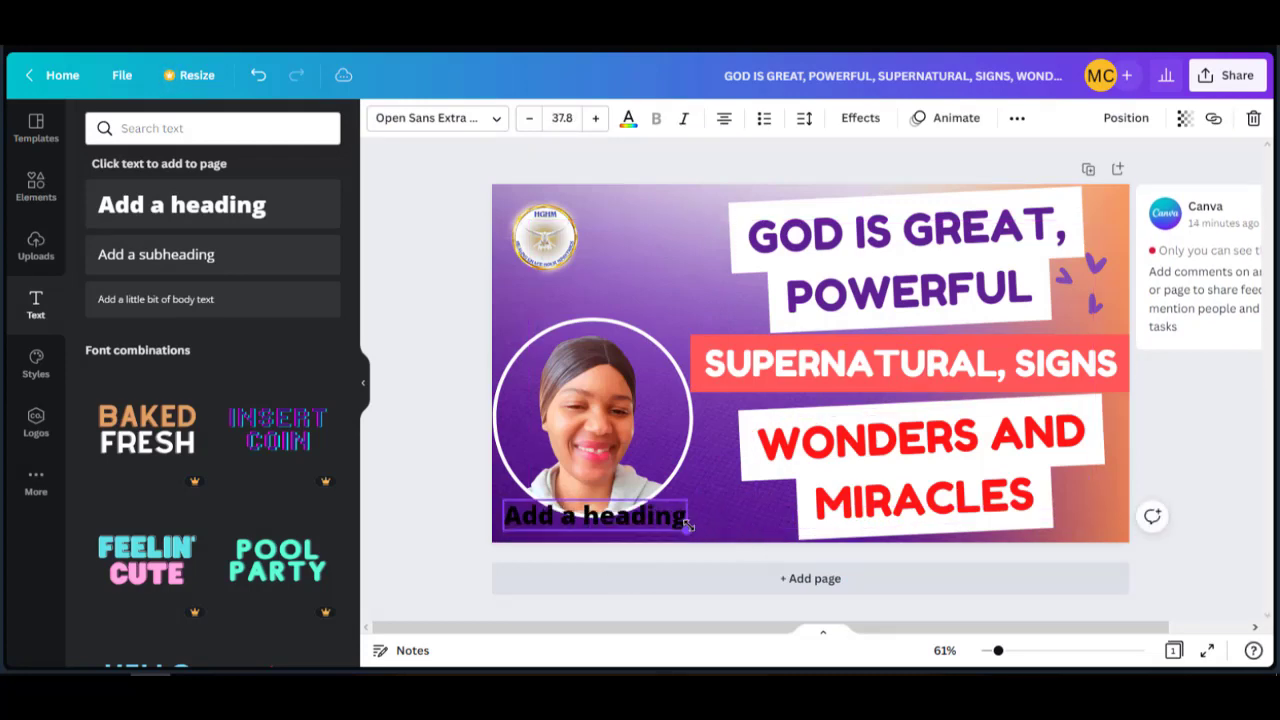
pyautogui.doubleClick(665, 527)
pyautogui.write('Prophet')
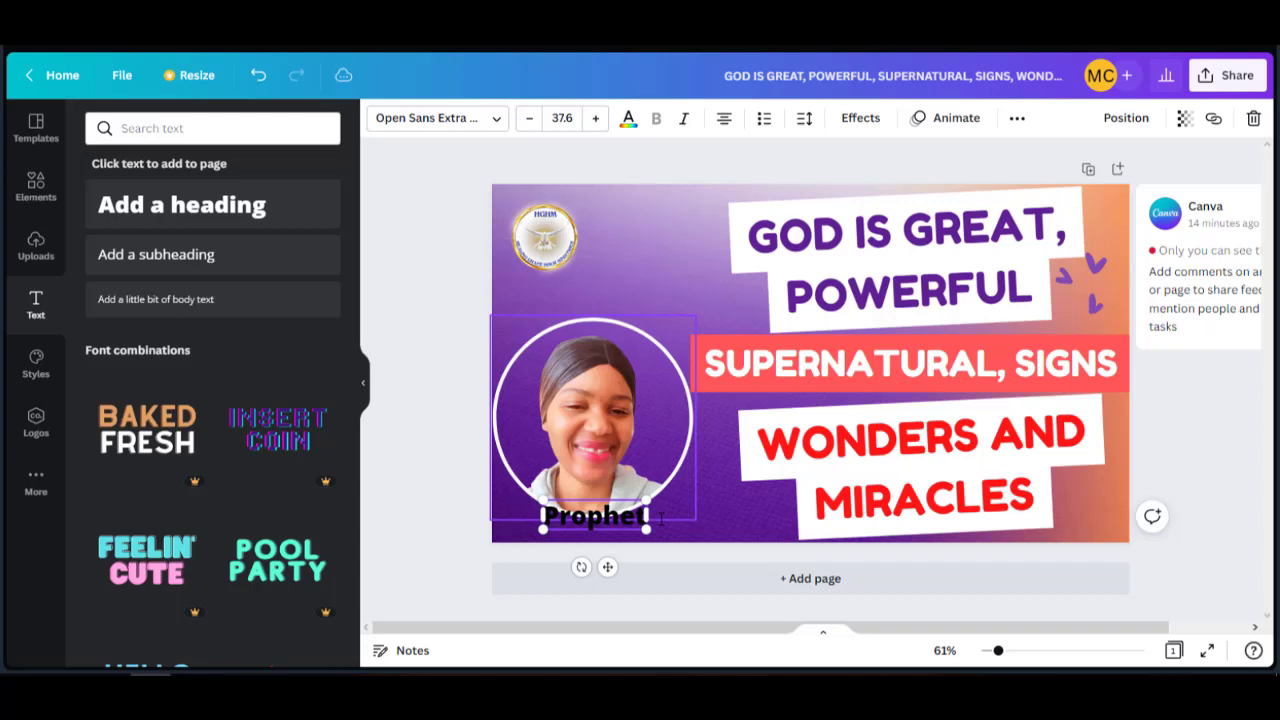
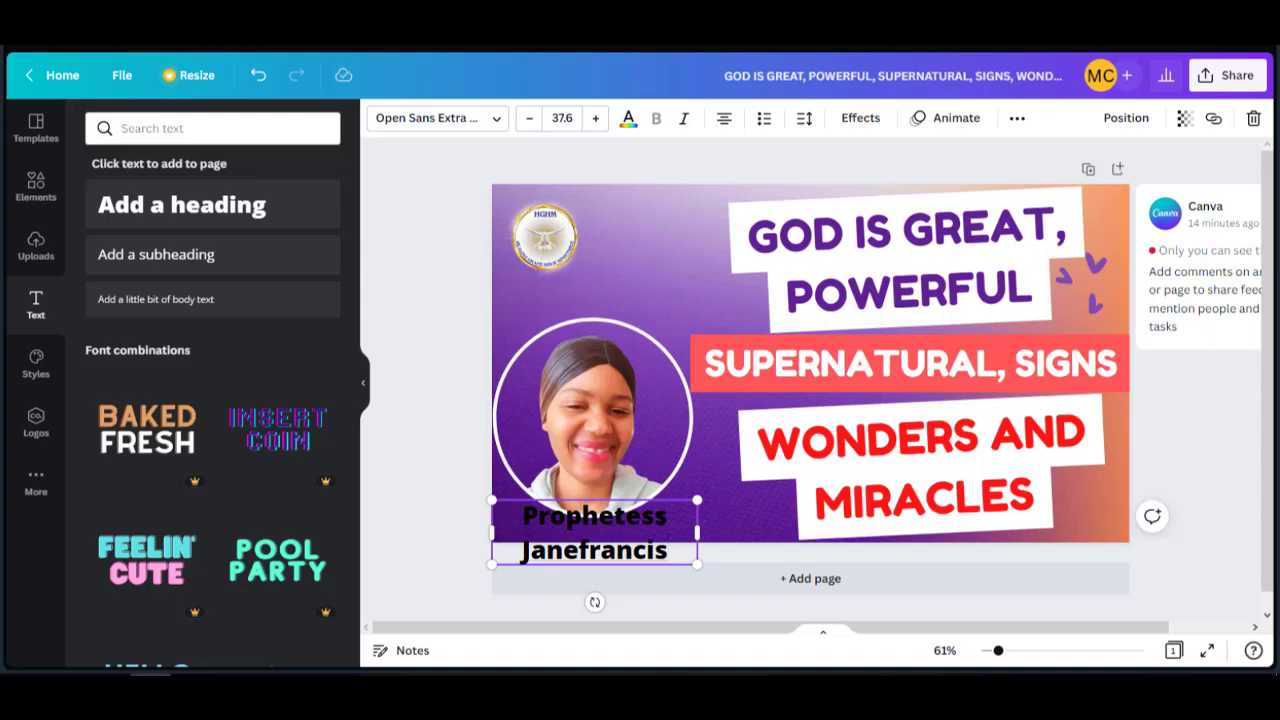
# Reduce the name caption's font size to 24.6 and make it white.
pyautogui.hotkey('ctrl', 'a')
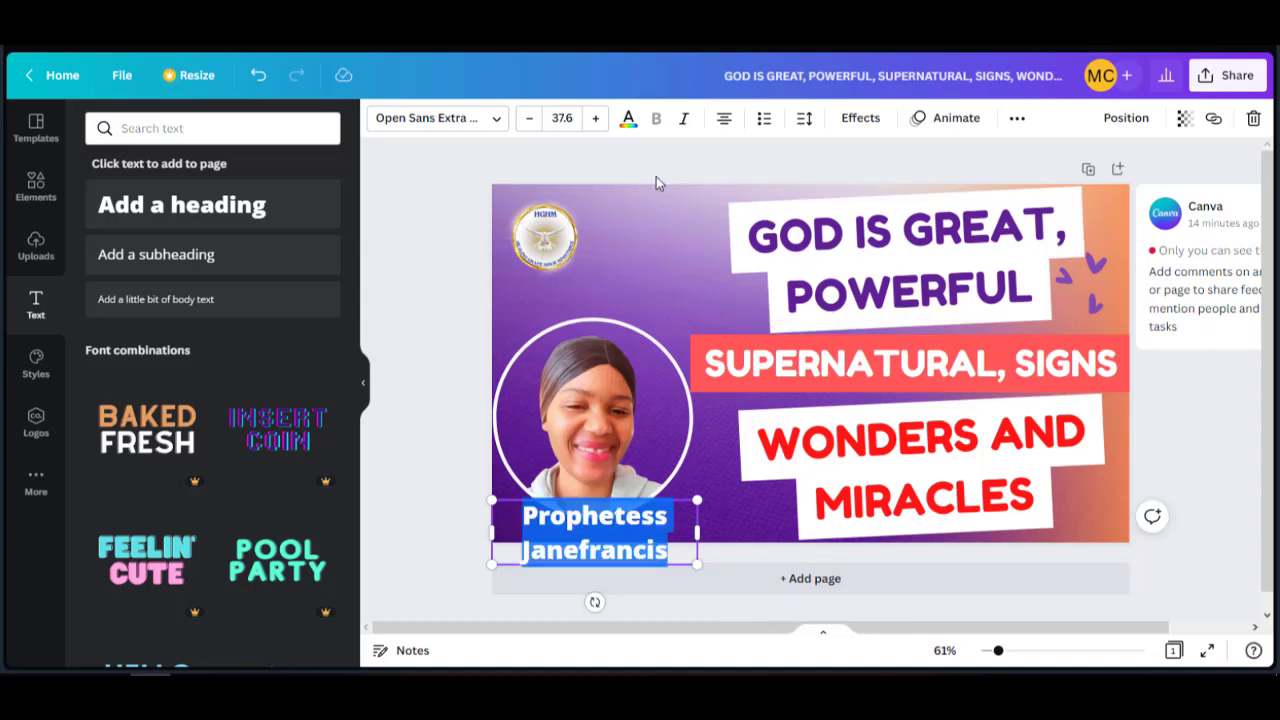
pyautogui.click(529, 119)
pyautogui.click(529, 119)
pyautogui.click(529, 119)
pyautogui.click(529, 119)
pyautogui.click(529, 119)
pyautogui.click(529, 119)
pyautogui.click(529, 119)
pyautogui.click(529, 119)
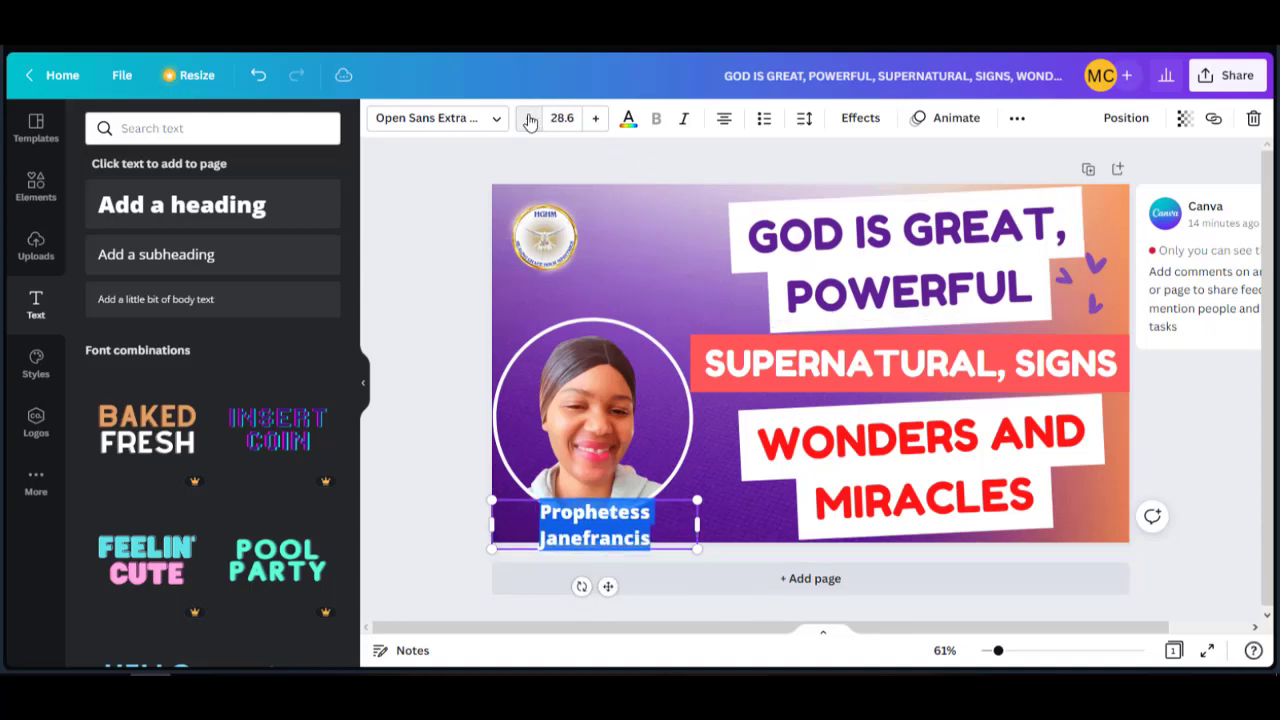
pyautogui.click(529, 119)
pyautogui.click(529, 119)
pyautogui.click(529, 119)
pyautogui.click(529, 119)
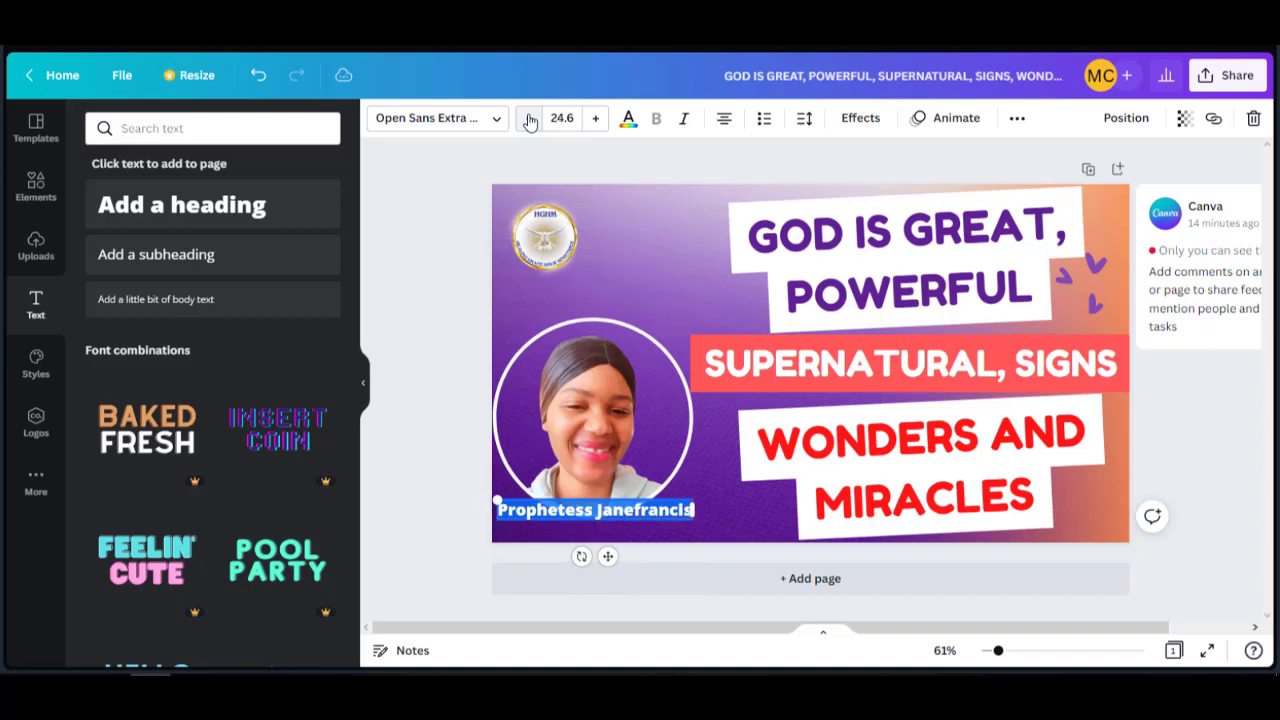
pyautogui.click(628, 122)
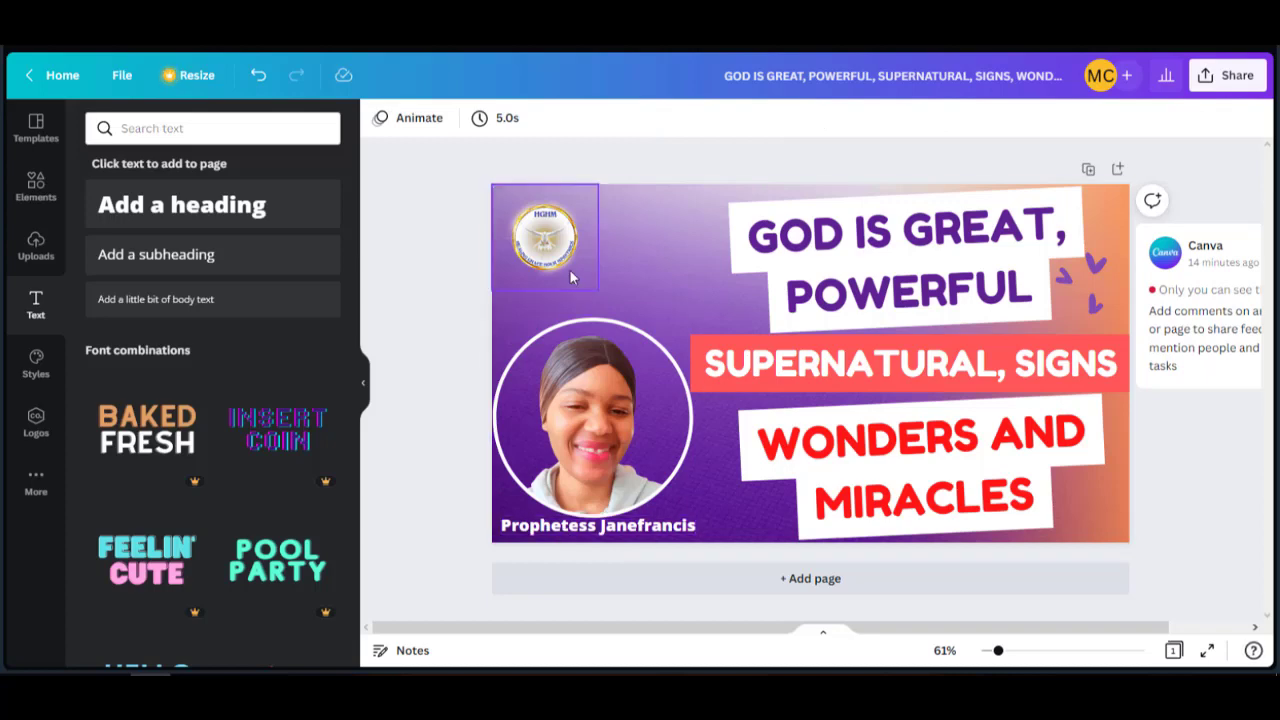
# Move the logo up-left toward the page corner and duplicate the thumbnail page.
pyautogui.moveTo(558, 260); pyautogui.dragTo(545, 240)
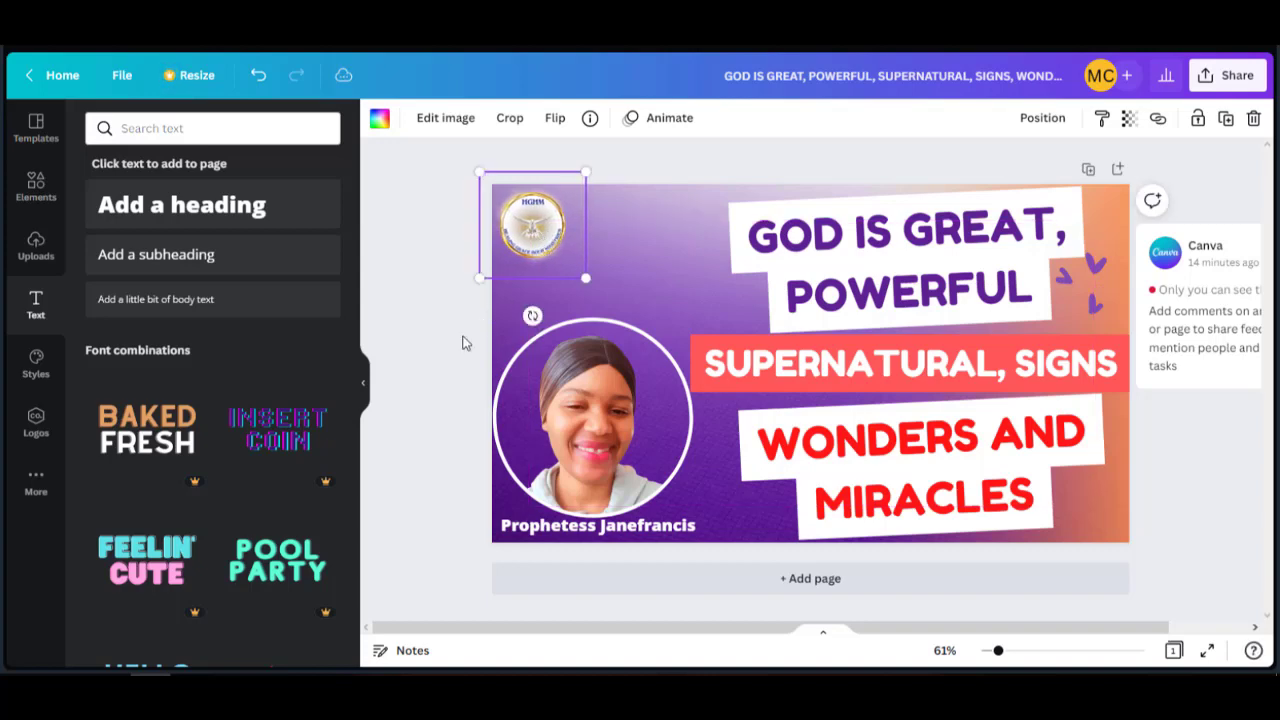
pyautogui.click(432, 359)
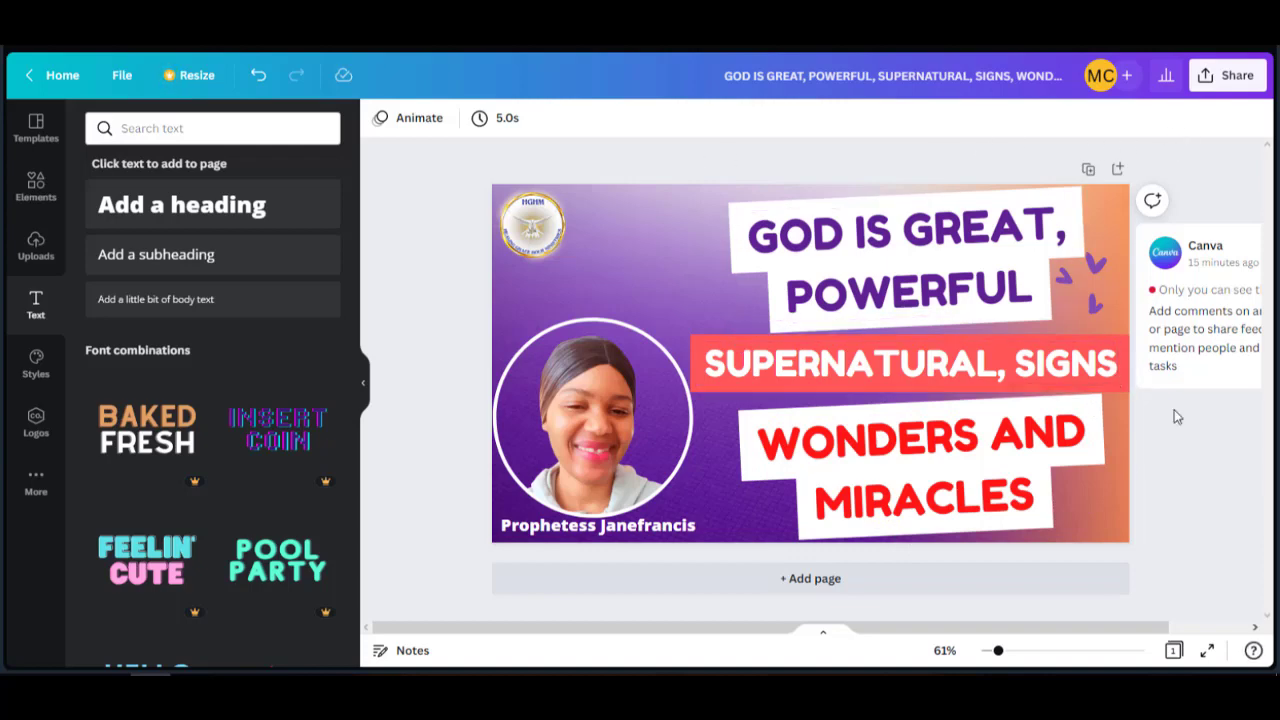
pyautogui.click(1087, 168)
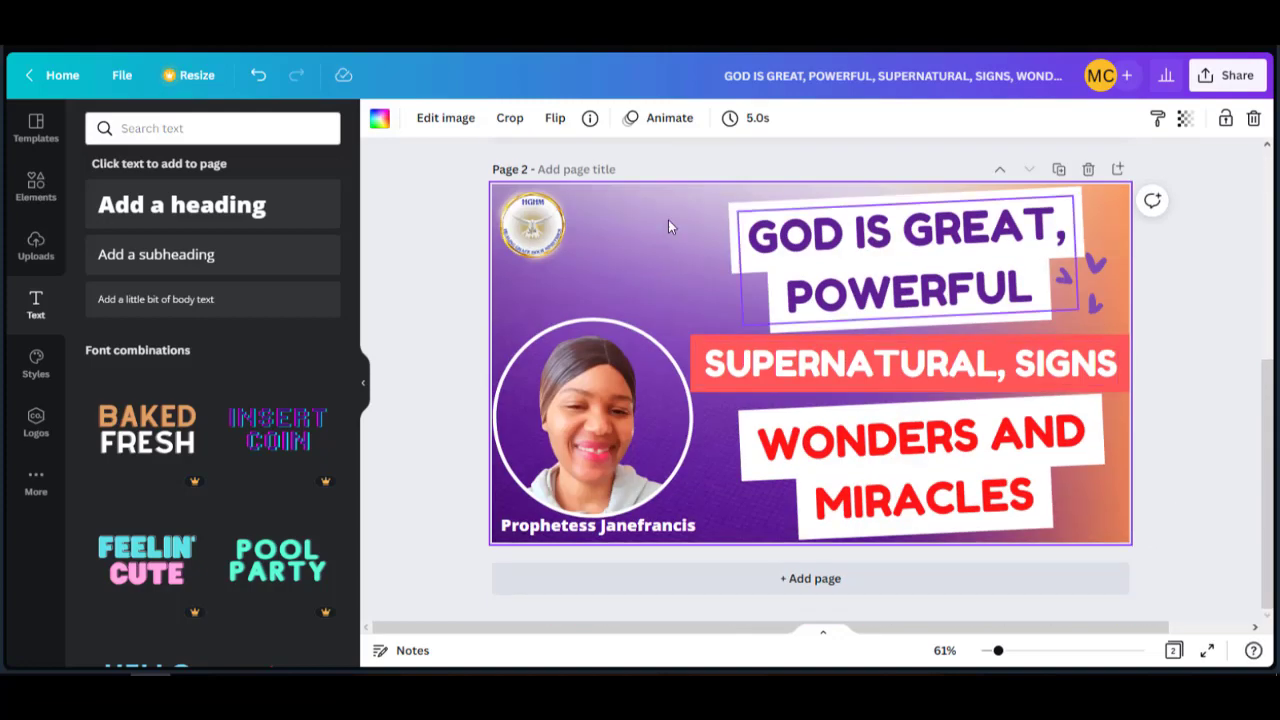
# Delete the three headline text boxes from the duplicate, then delete that page.
pyautogui.click(800, 248)
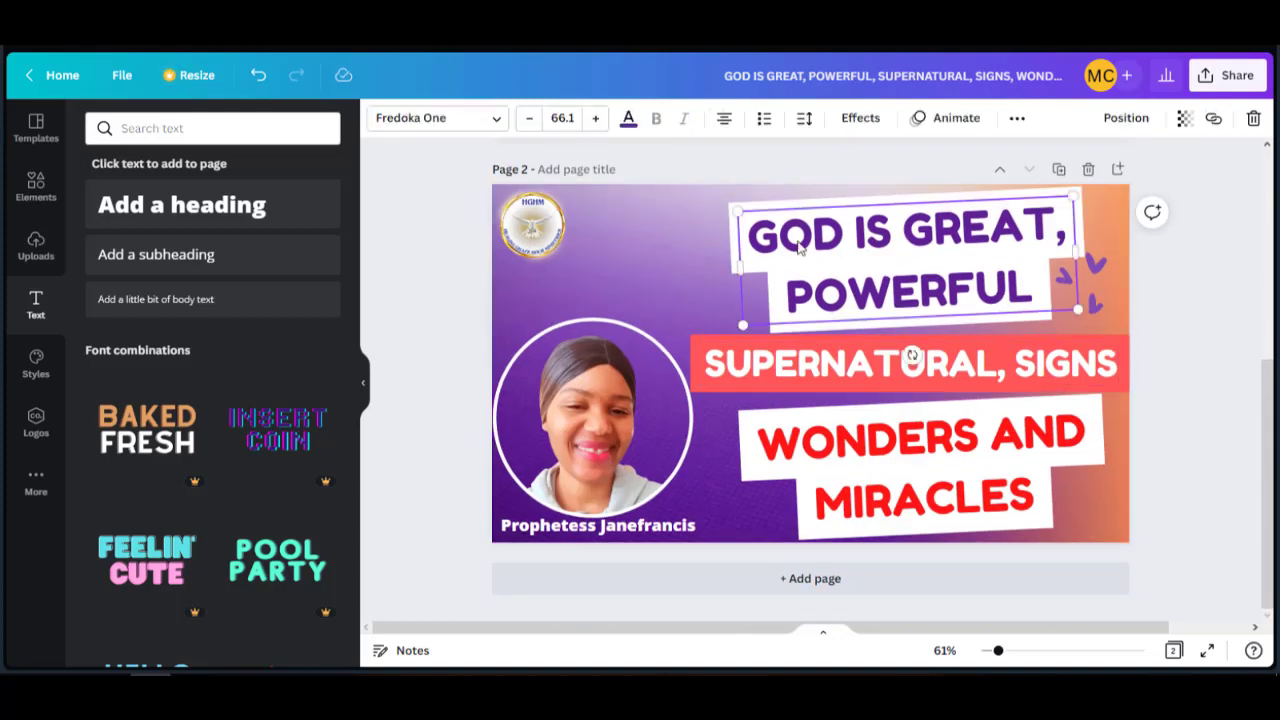
pyautogui.press('Delete')
pyautogui.click(839, 374)
pyautogui.press('Delete')
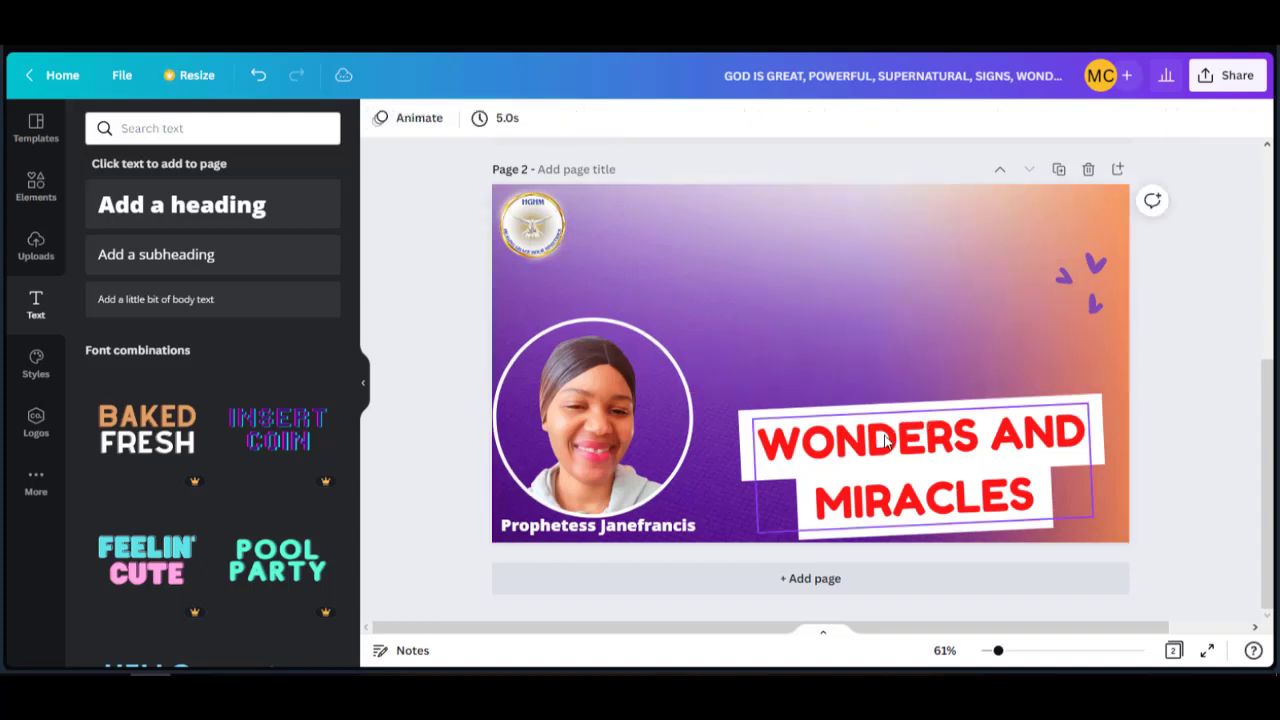
pyautogui.click(886, 434)
pyautogui.press('Delete')
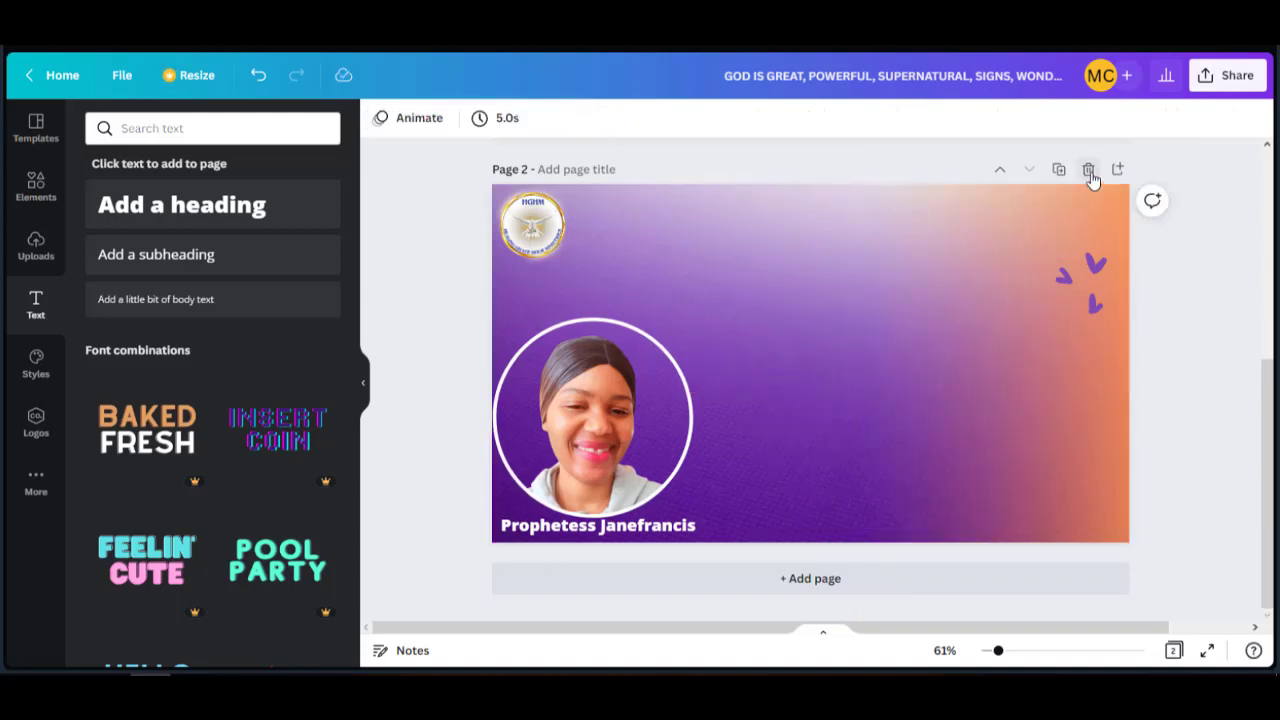
pyautogui.click(1088, 170)
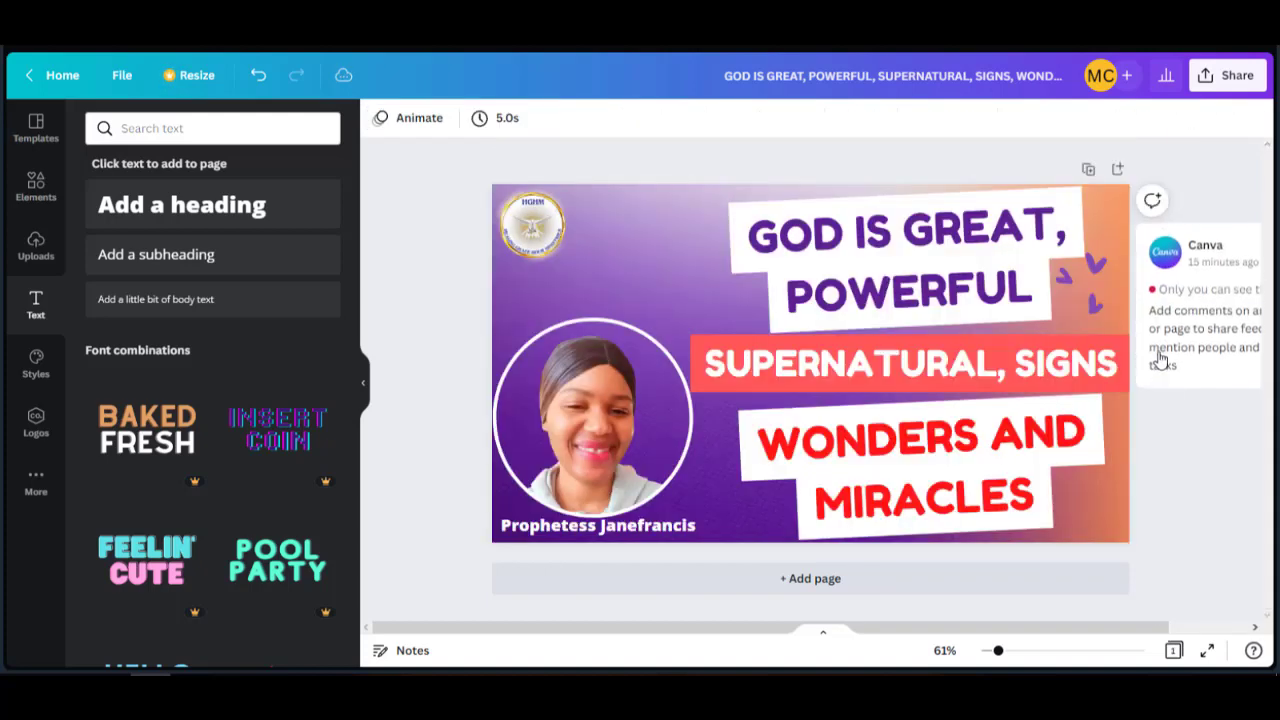
# Add a blank page, apply the Online Business YouTube thumbnail template, then delete that page.
pyautogui.click(812, 578)
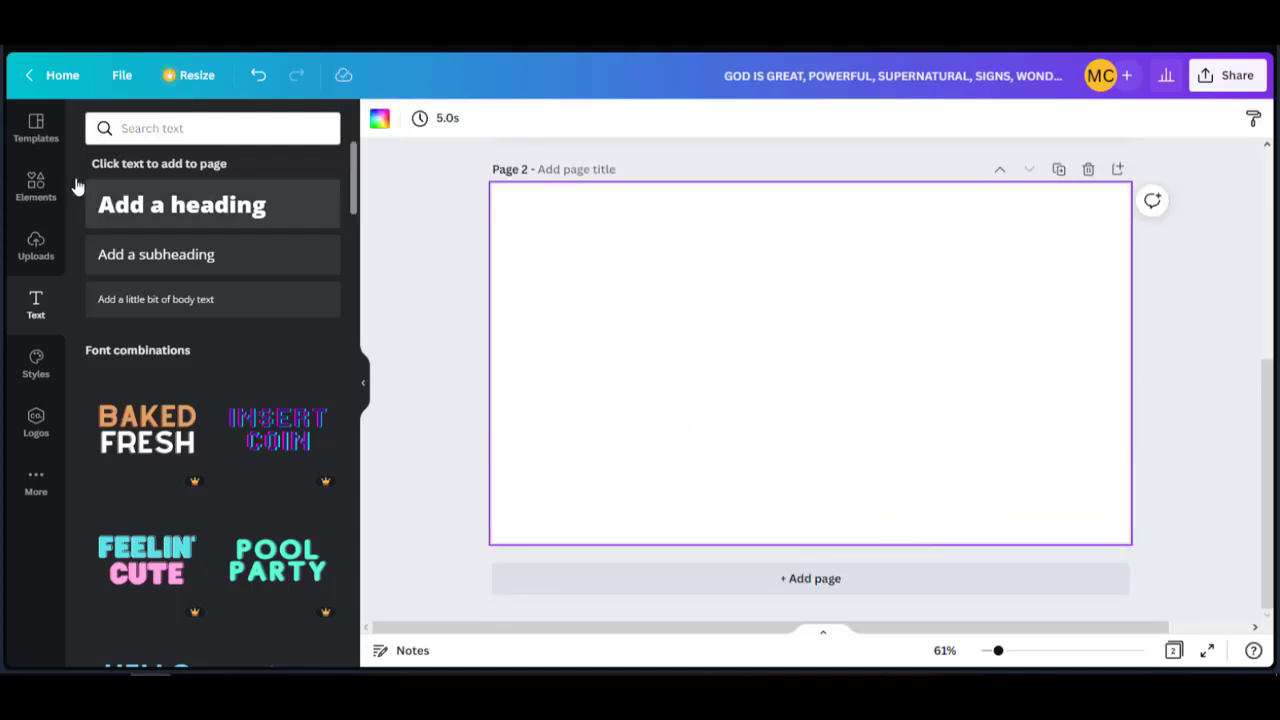
pyautogui.click(36, 168)
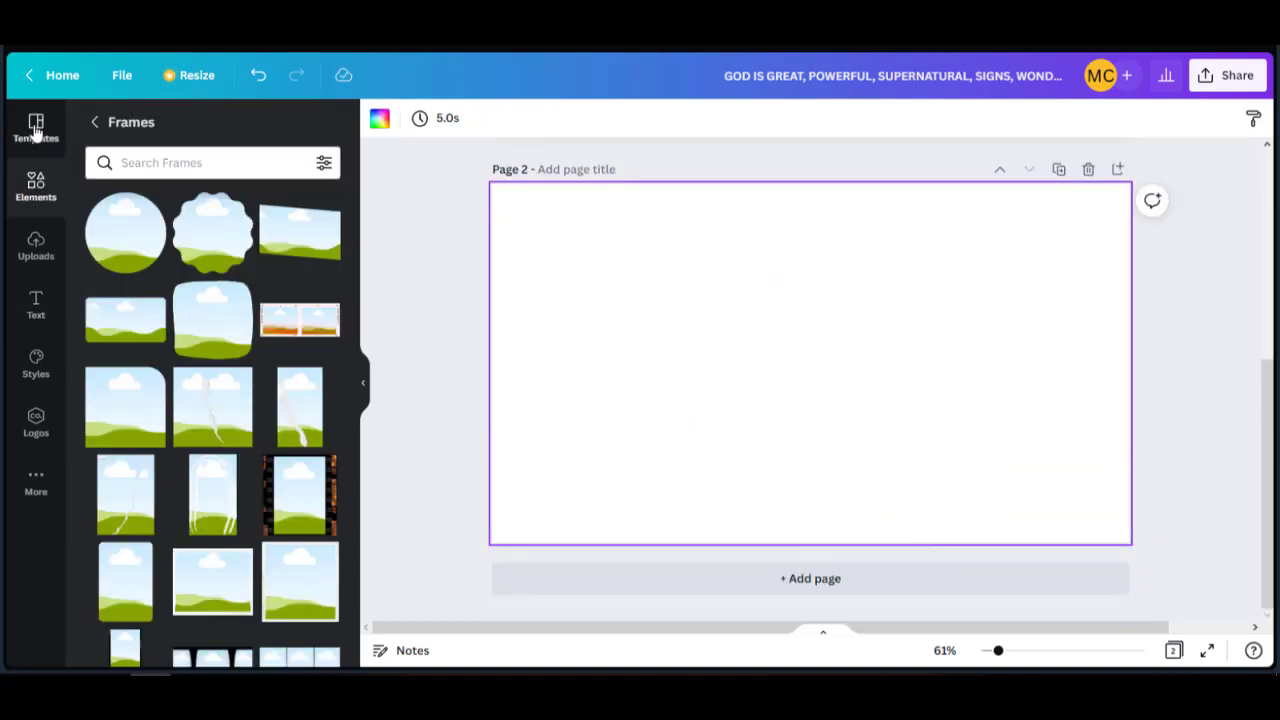
pyautogui.click(35, 126)
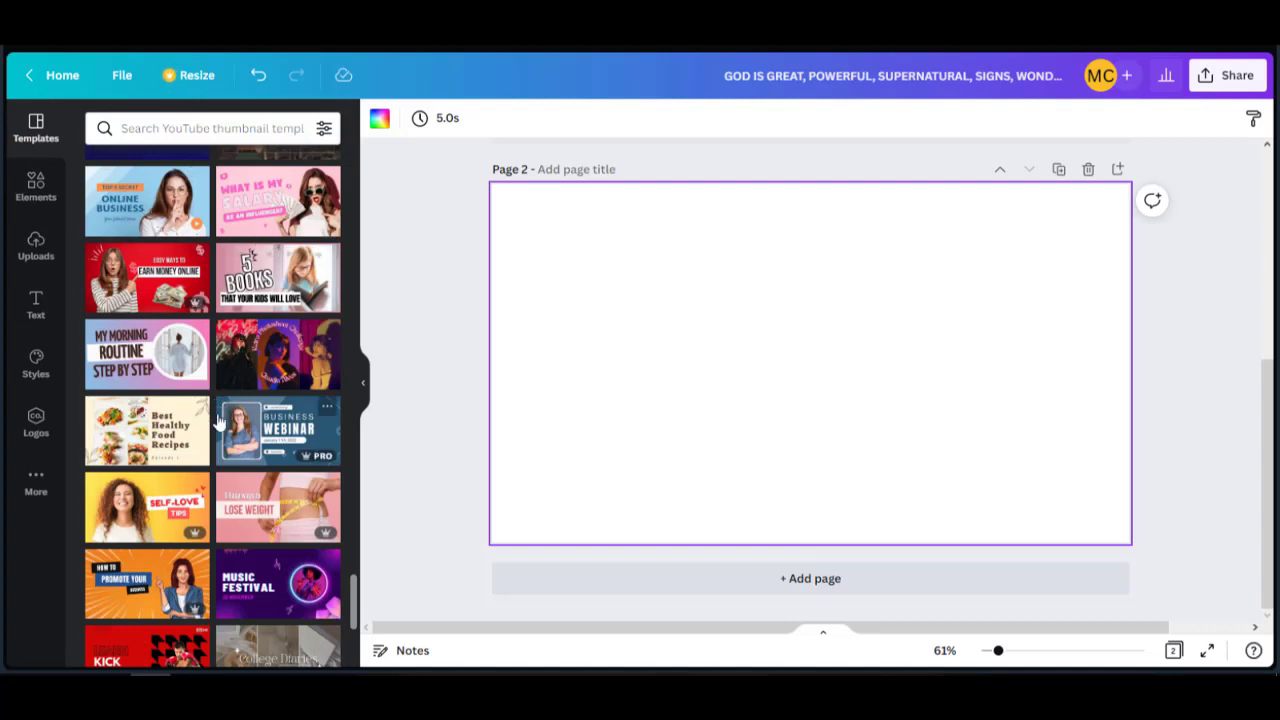
pyautogui.click(130, 208)
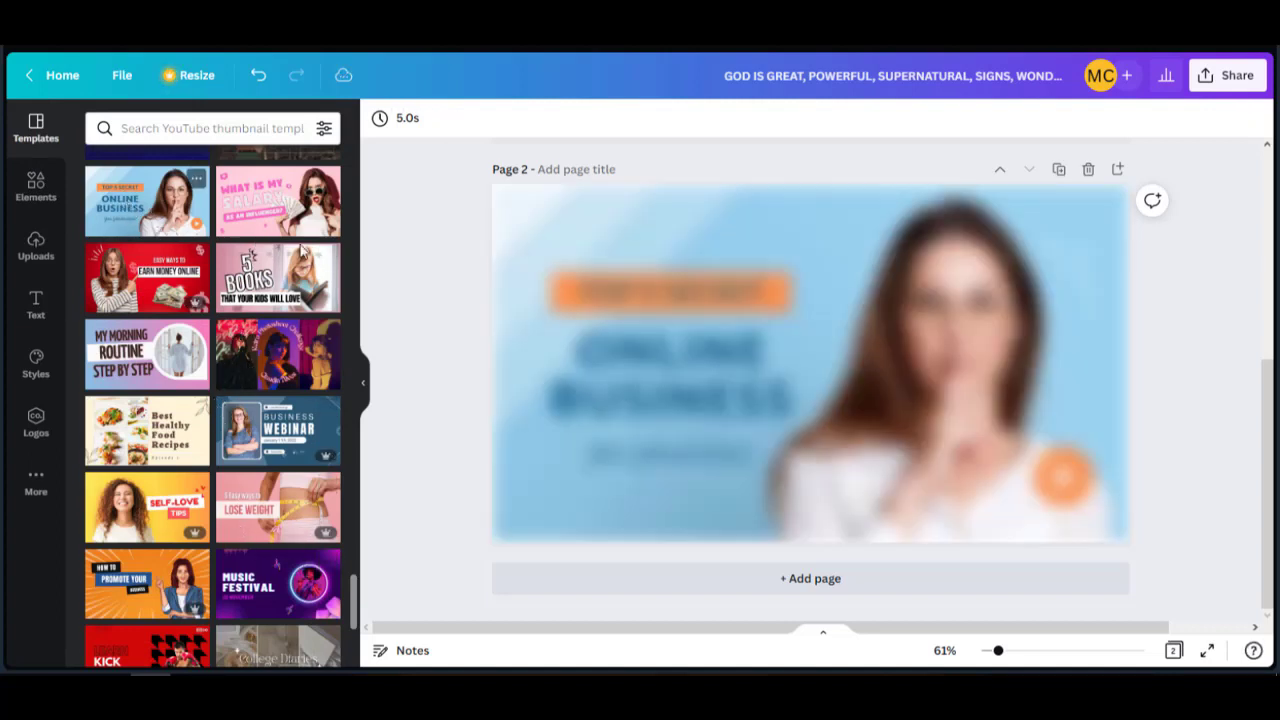
pyautogui.click(734, 401)
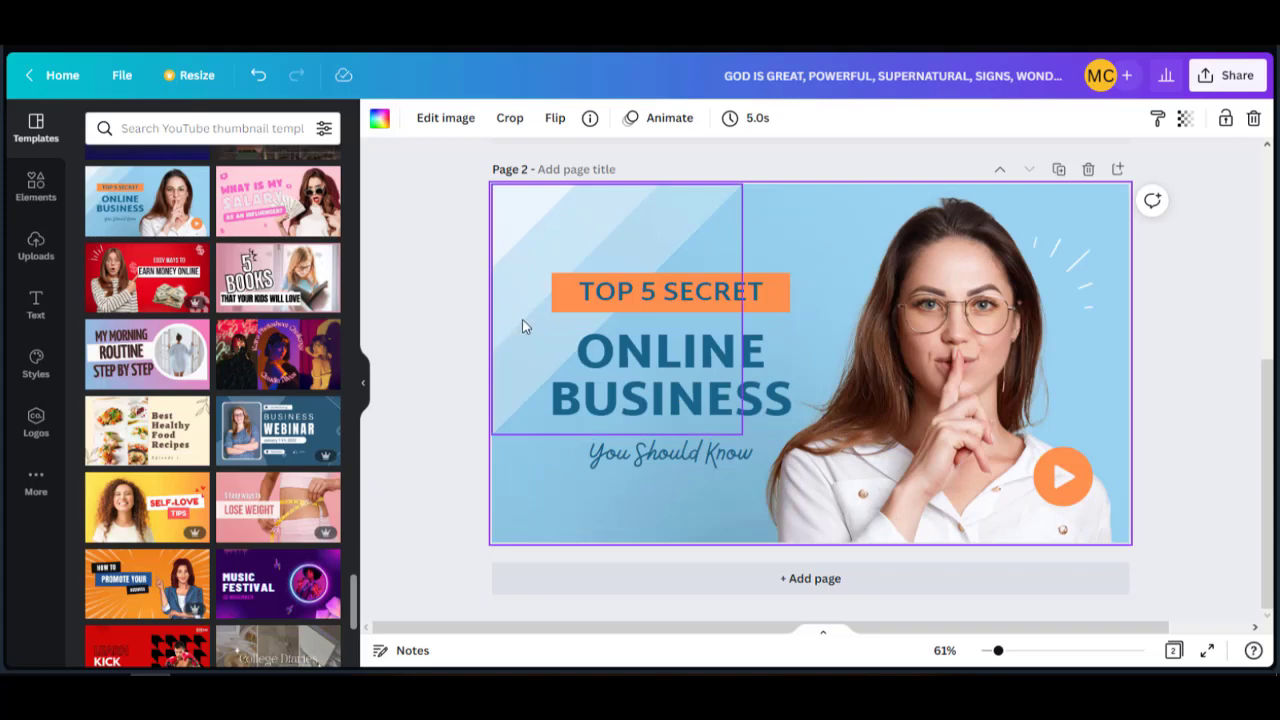
pyautogui.scroll(4, 962, 269)
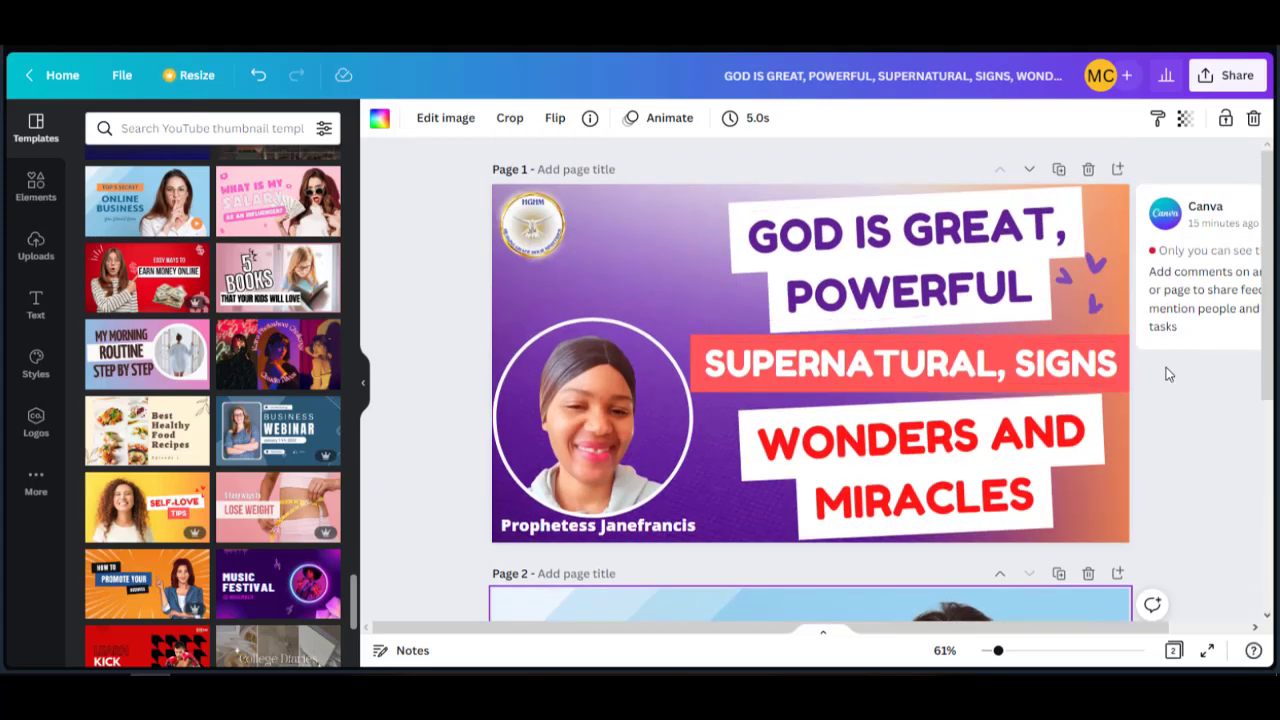
pyautogui.scroll(-2, 1191, 396)
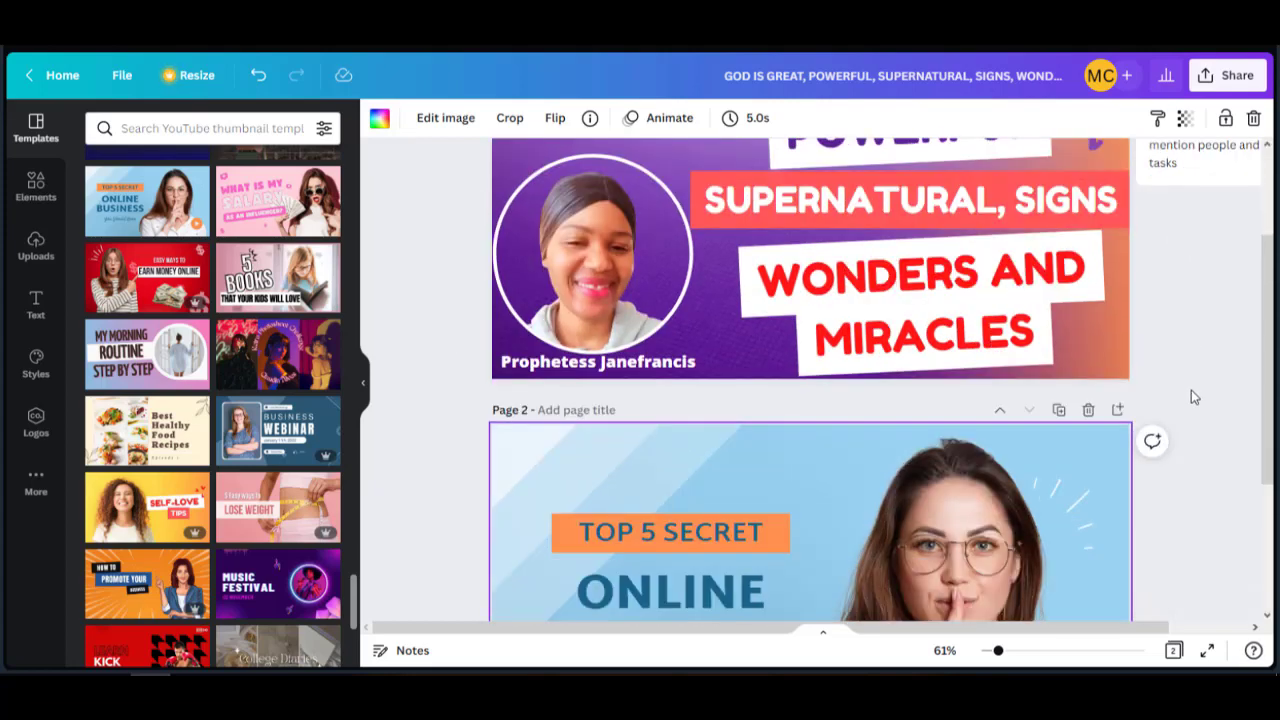
pyautogui.click(1088, 410)
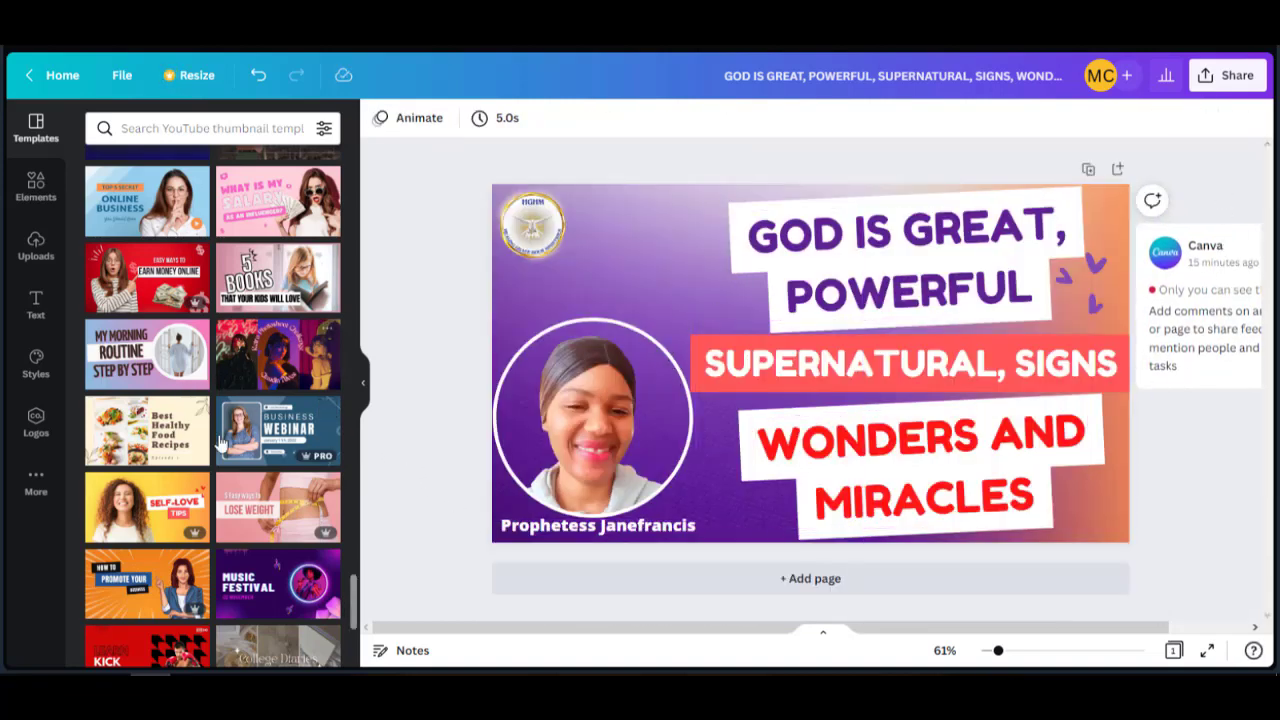
# Scroll through the thumbnail templates, then look over Uploads, Text and the More apps list.
pyautogui.scroll(-3, 265, 490)
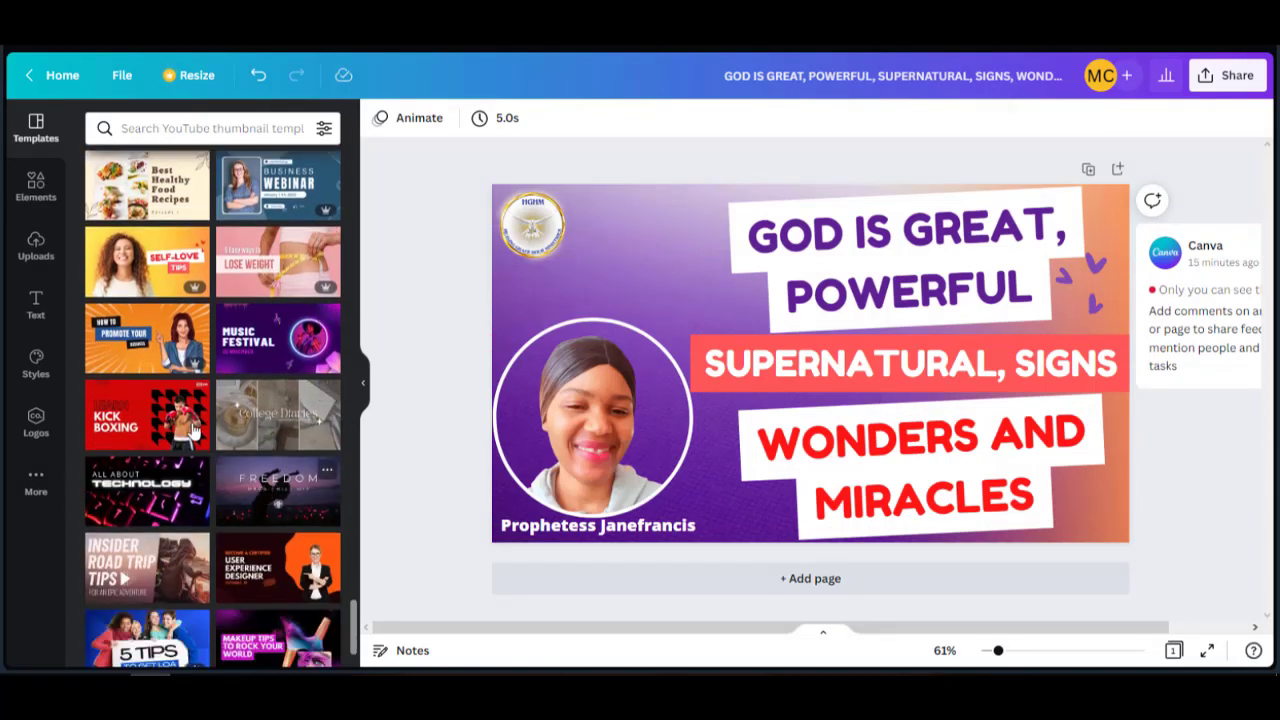
pyautogui.scroll(-2, 239, 458)
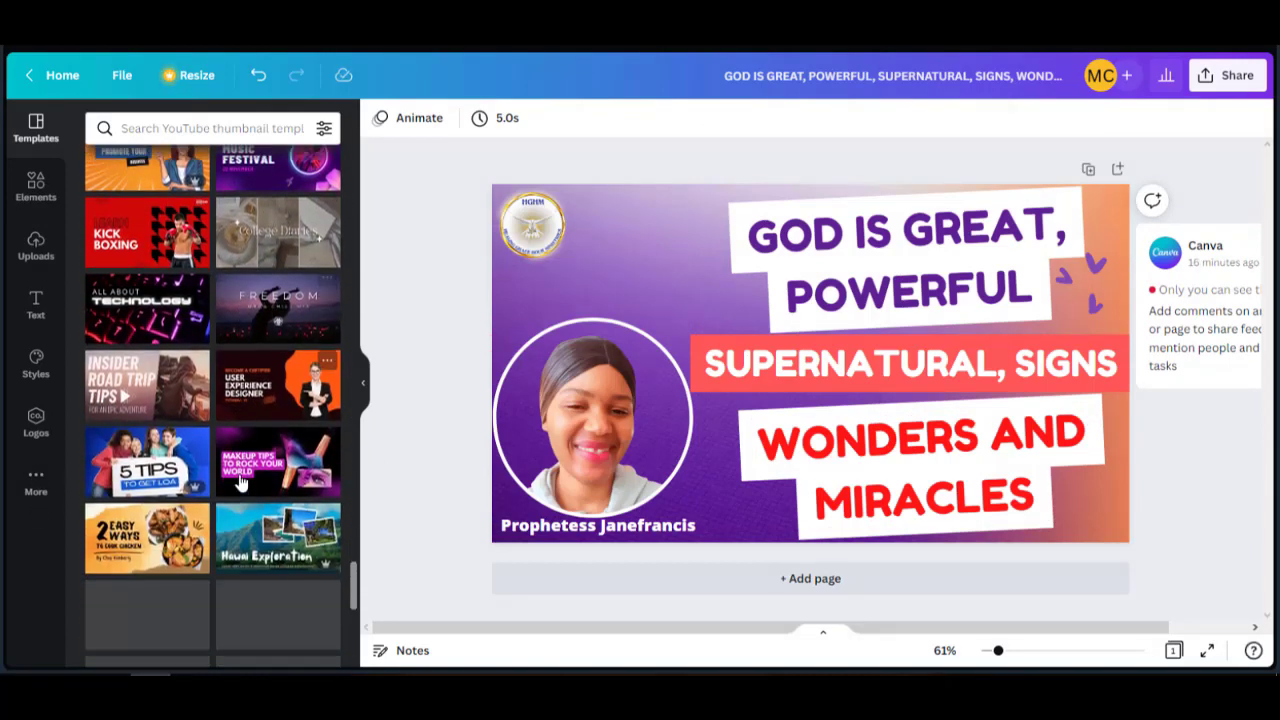
pyautogui.scroll(-3, 240, 537)
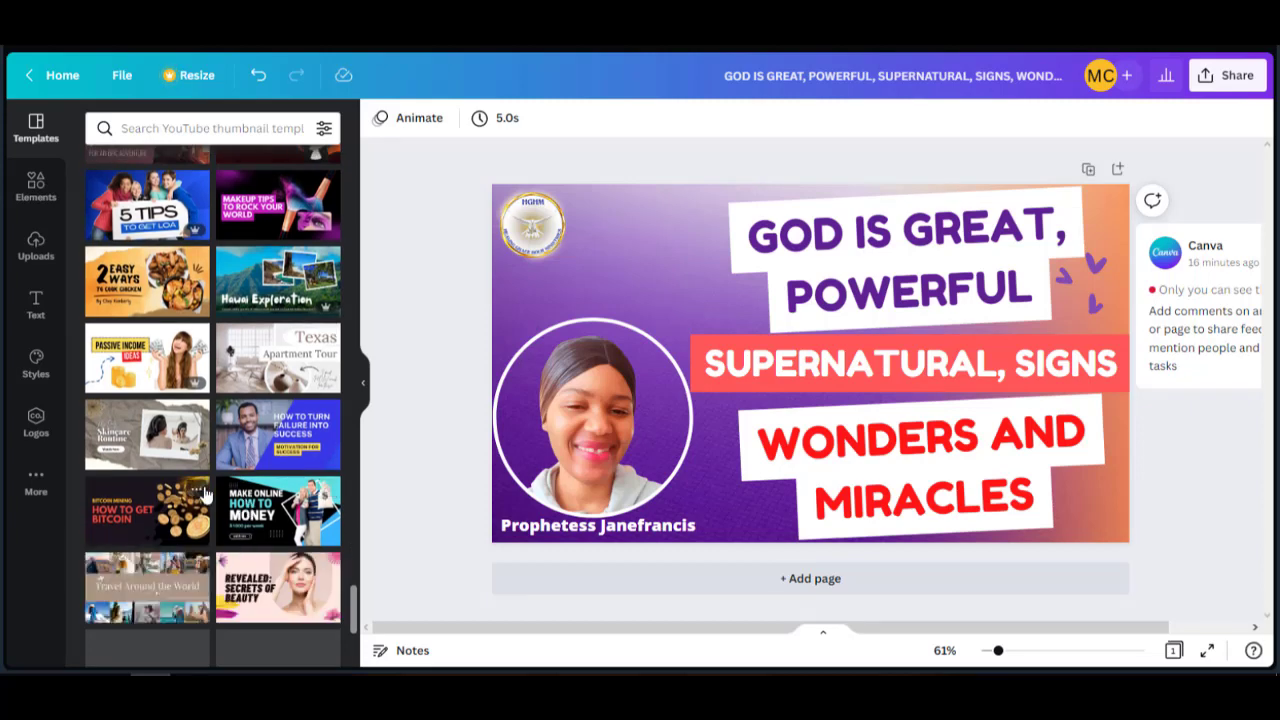
pyautogui.click(37, 257)
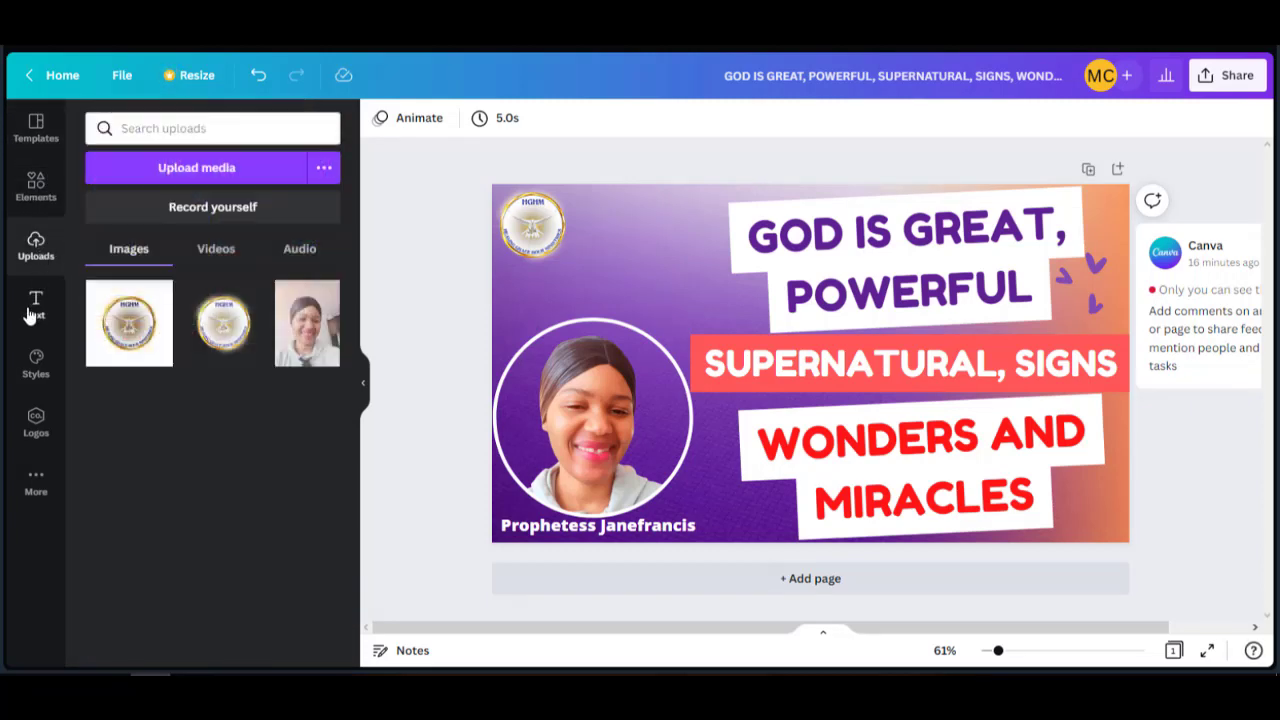
pyautogui.click(30, 315)
pyautogui.click(35, 484)
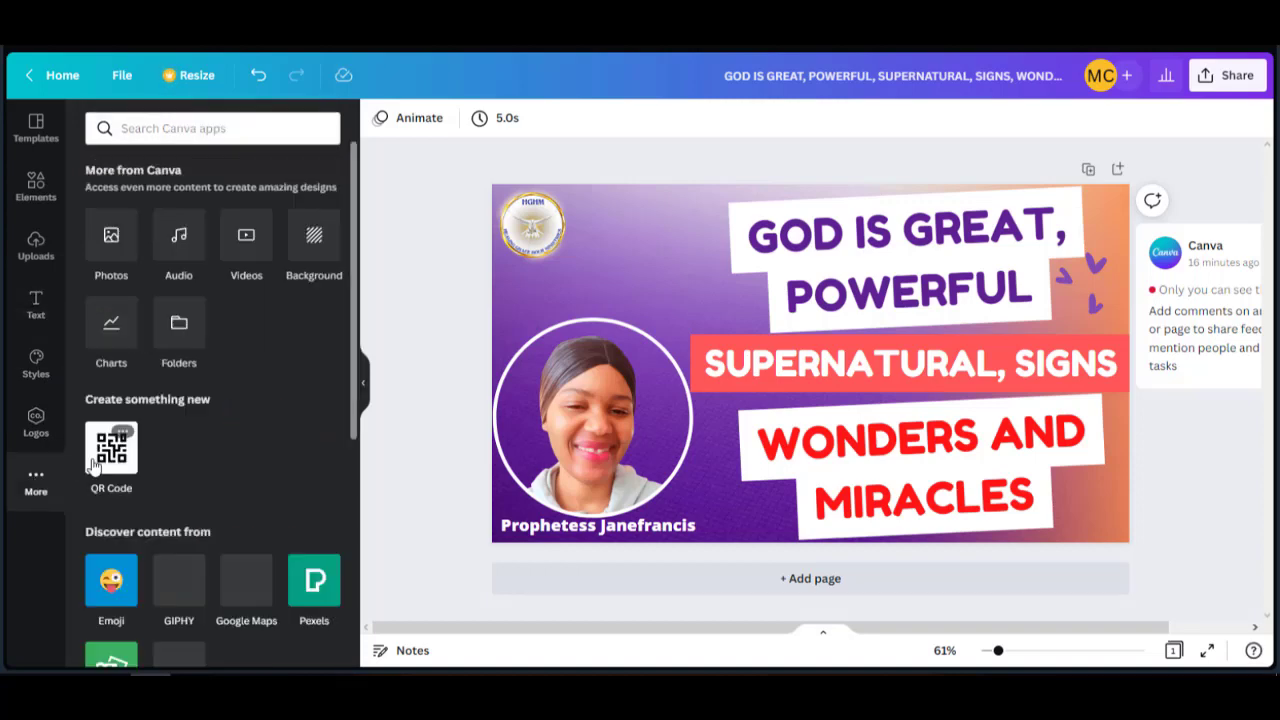
pyautogui.scroll(-4, 250, 557)
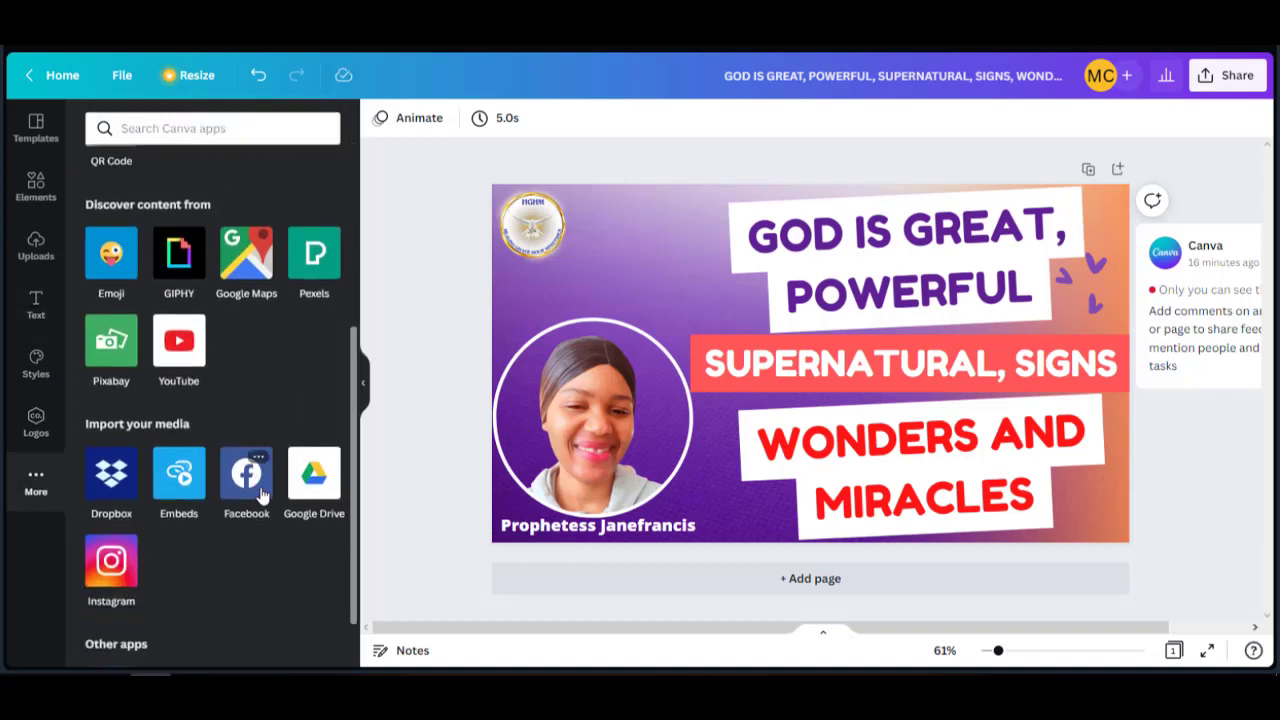
pyautogui.scroll(-1, 259, 493)
pyautogui.scroll(5, 259, 493)
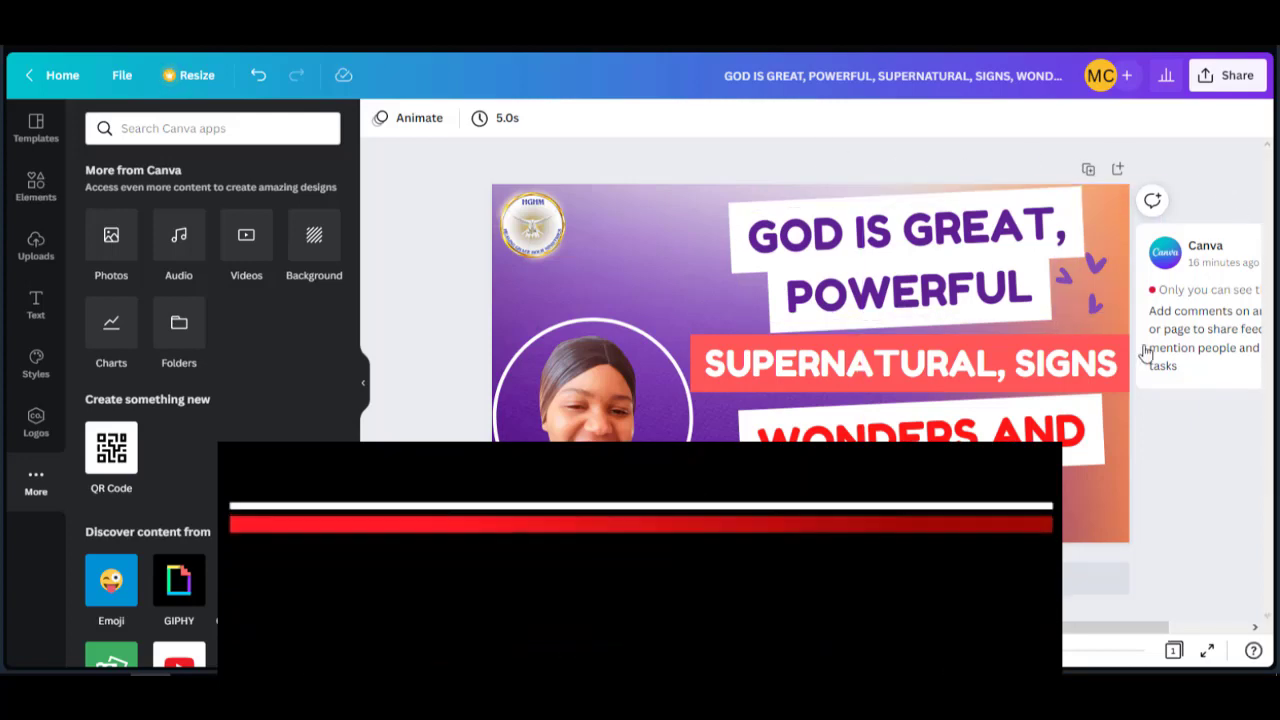
# Download the thumbnail as a 1280 × 720 PNG after briefly trying JPG at quality 100.
pyautogui.click(1237, 77)
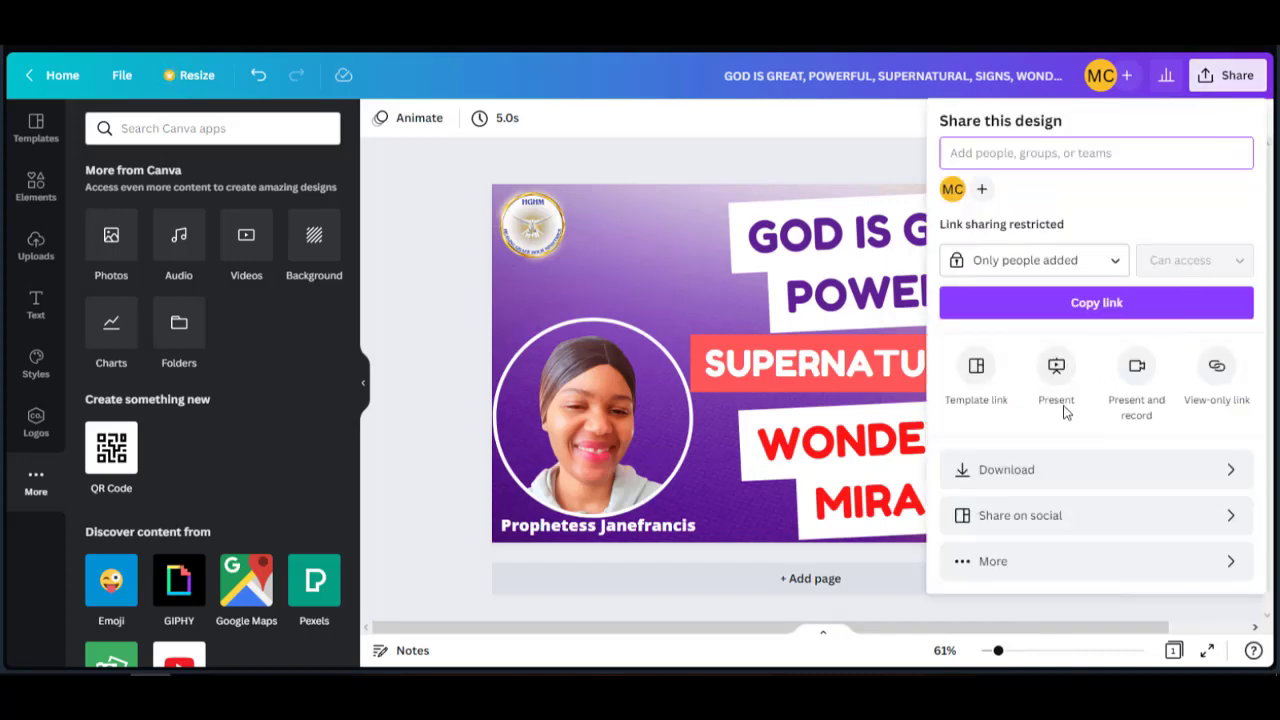
pyautogui.click(1045, 470)
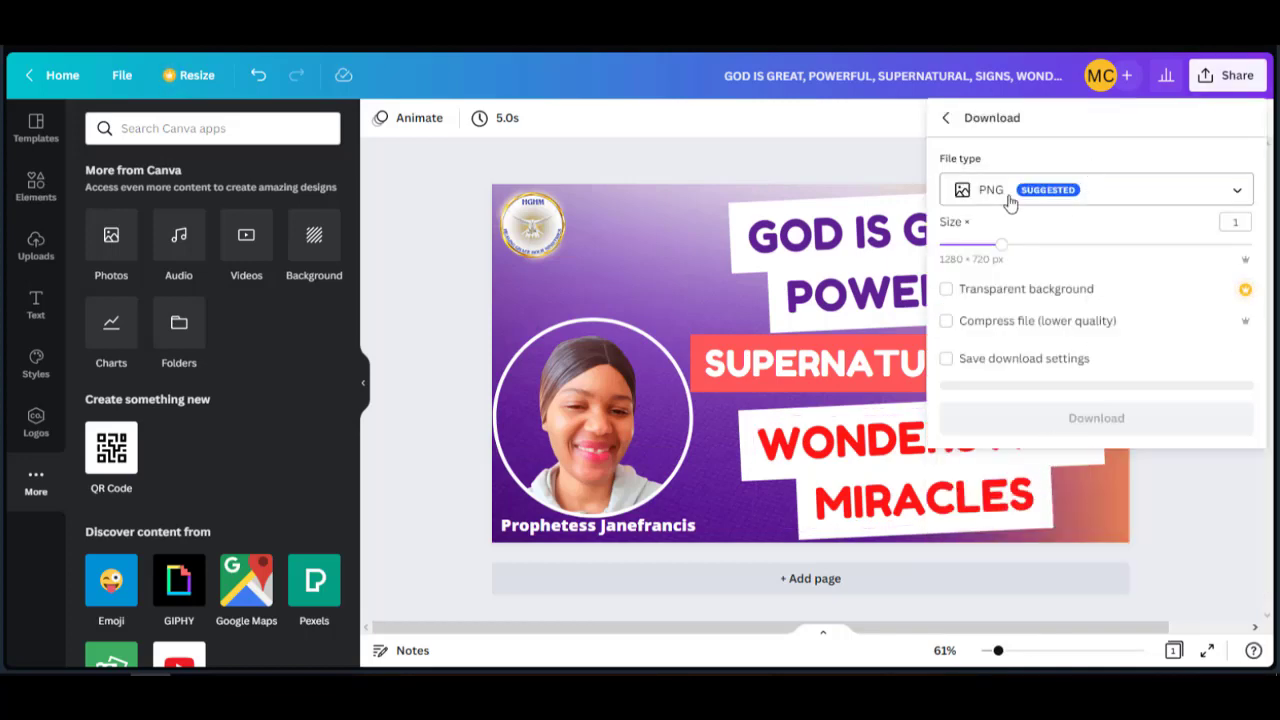
pyautogui.click(1235, 192)
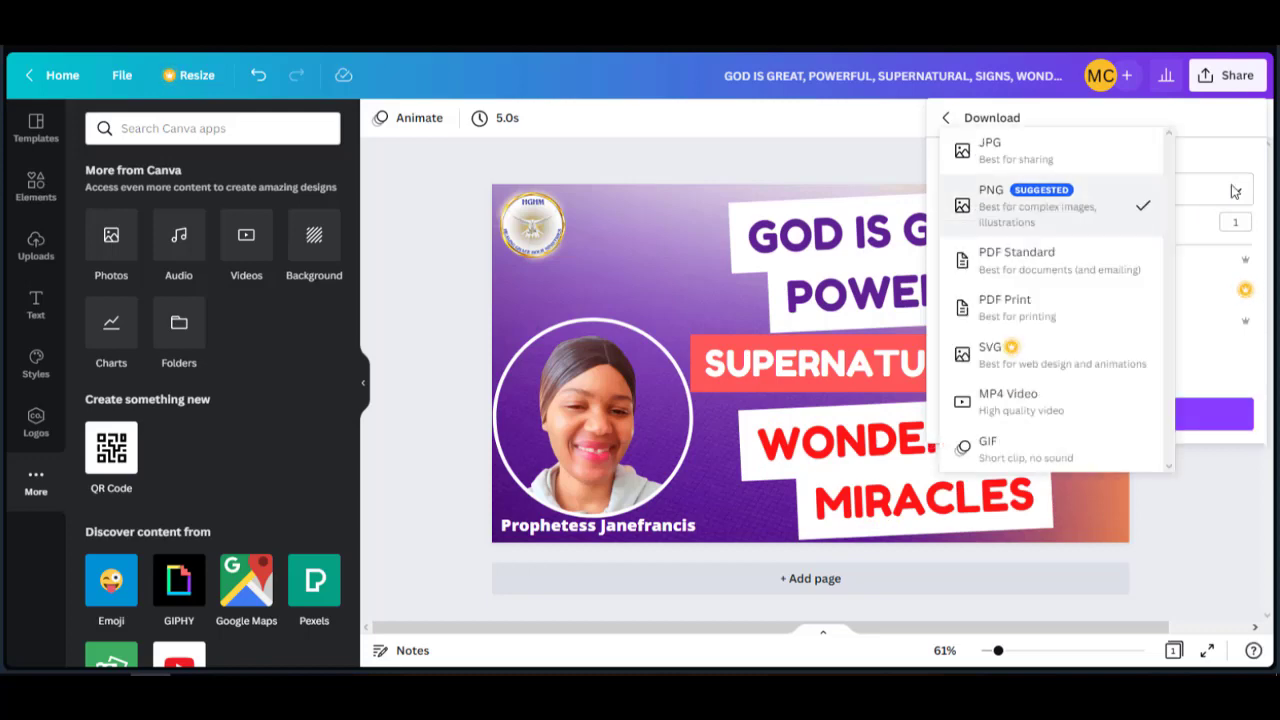
pyautogui.click(1013, 165)
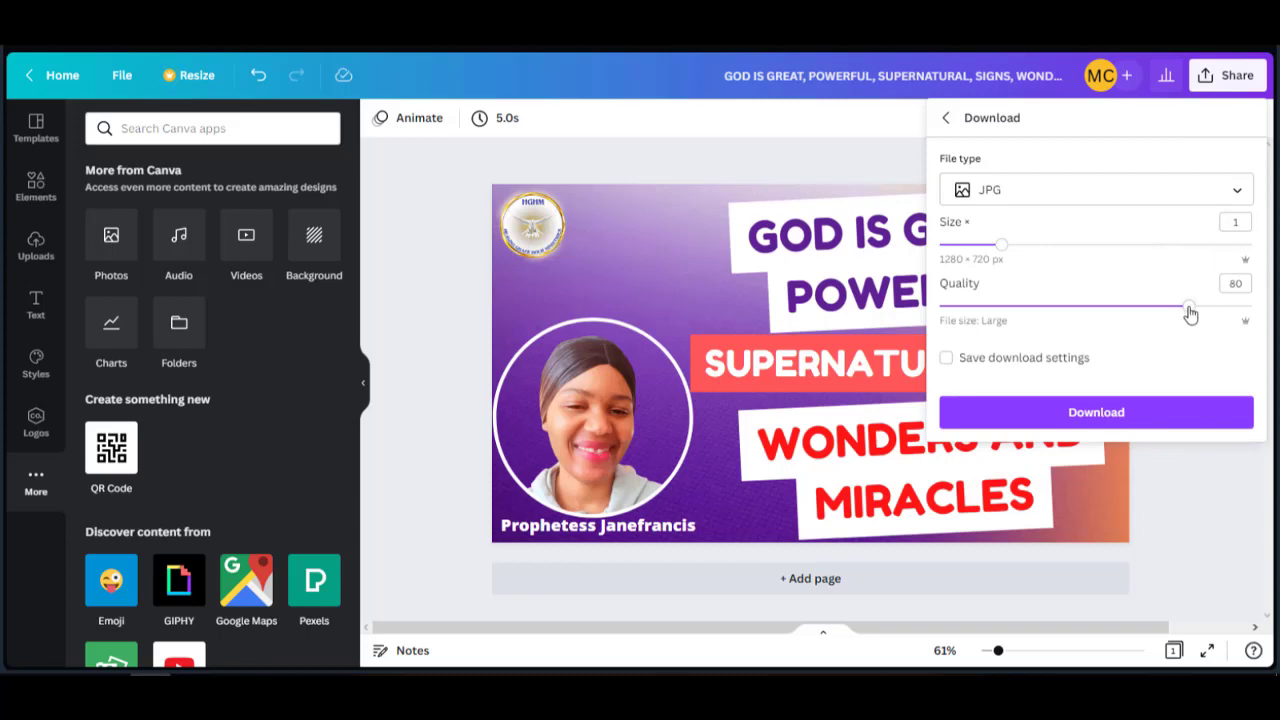
pyautogui.moveTo(1186, 309); pyautogui.dragTo(1275, 315)
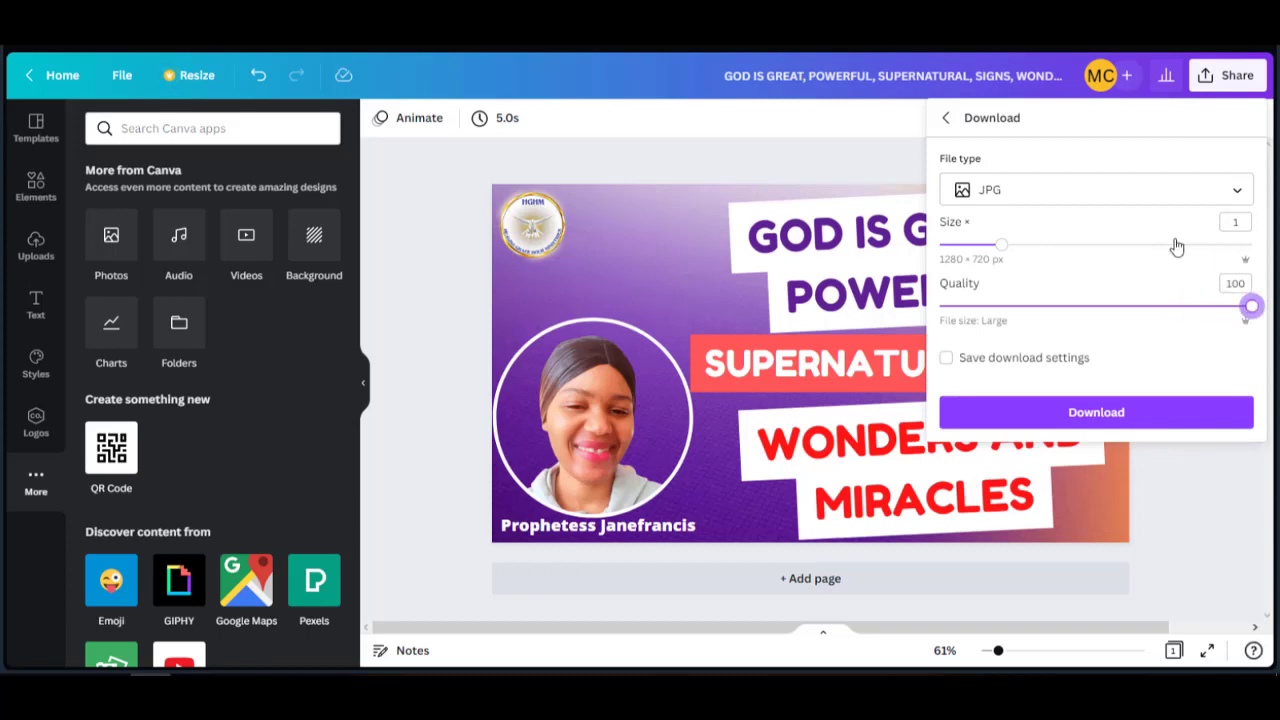
pyautogui.click(1163, 191)
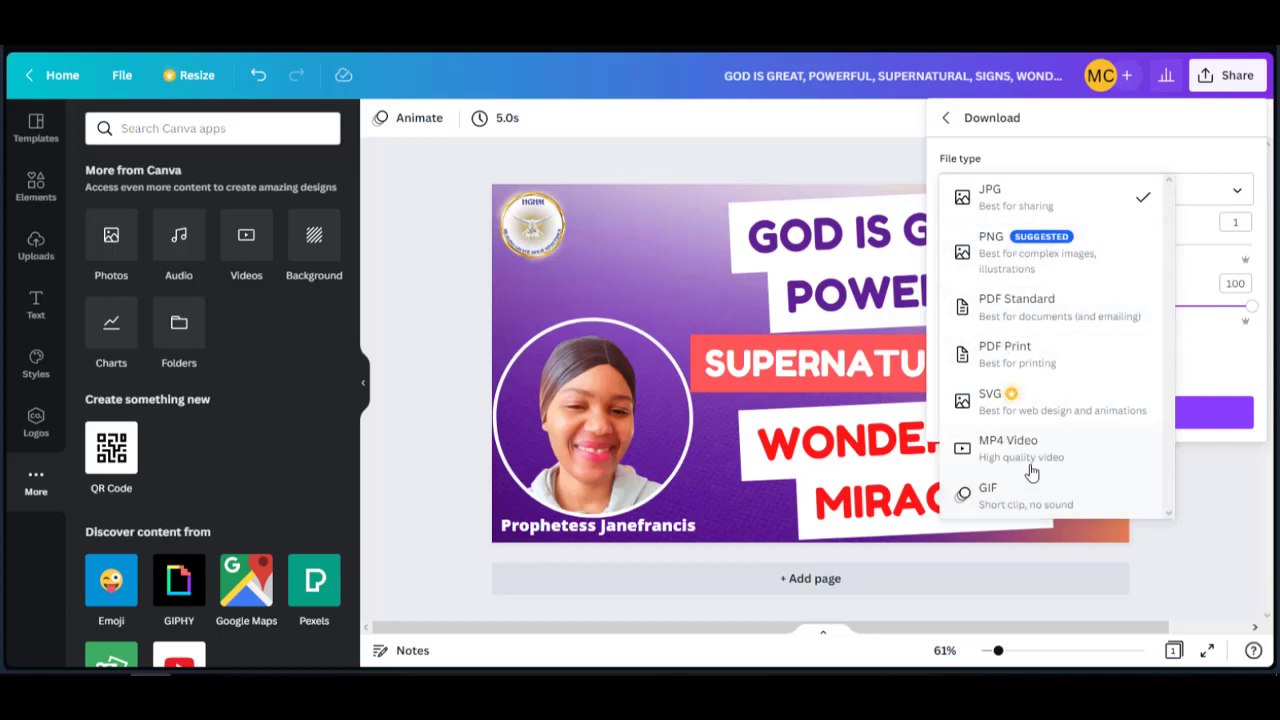
pyautogui.click(1030, 242)
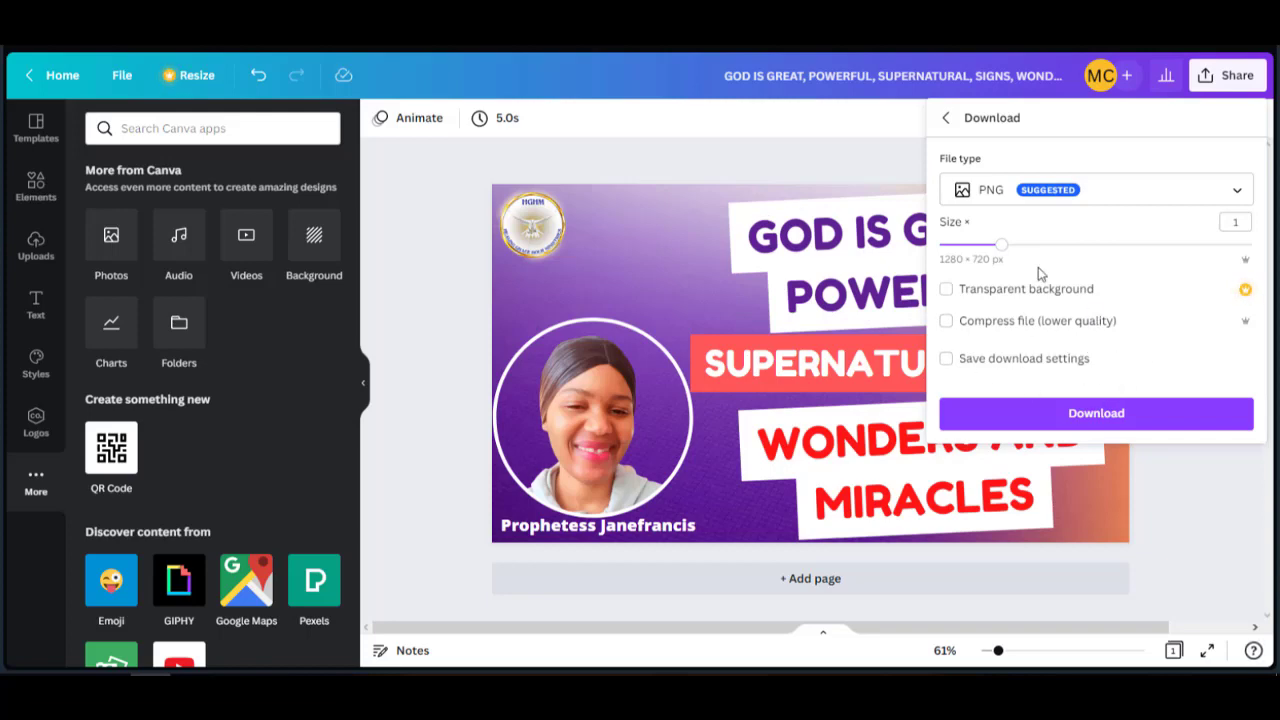
pyautogui.click(1093, 418)
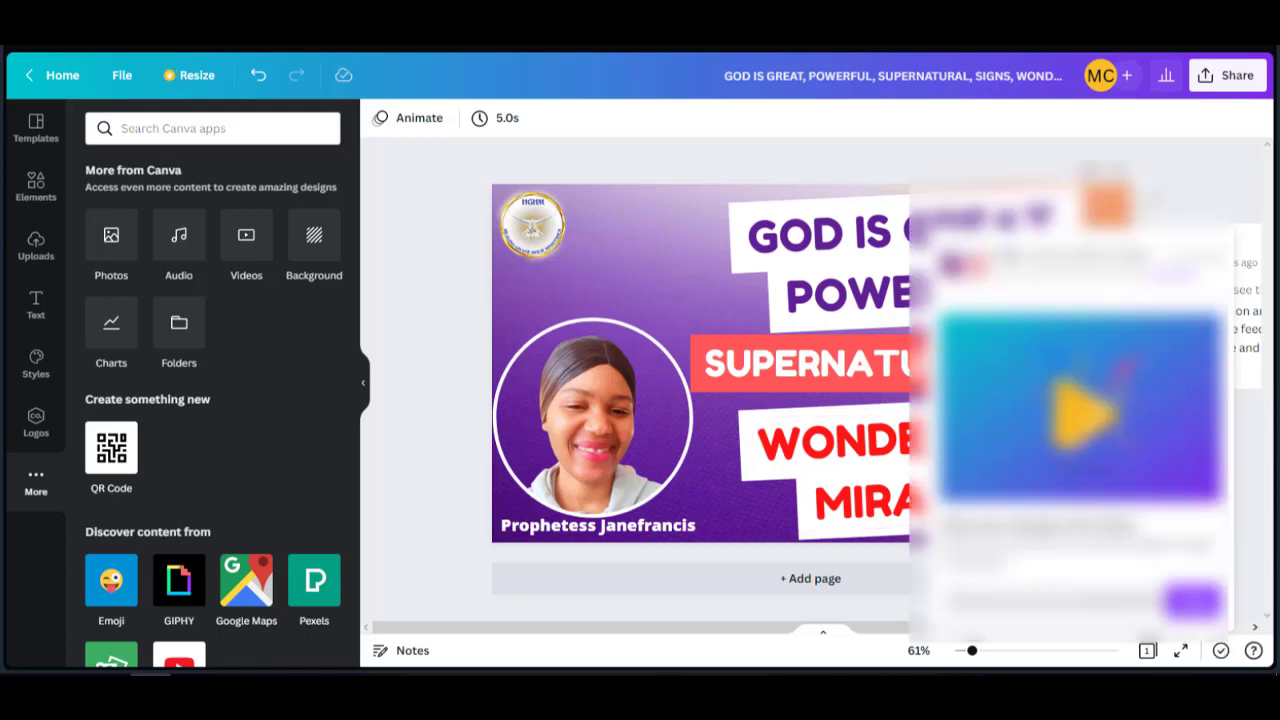
pyautogui.click(1245, 119)
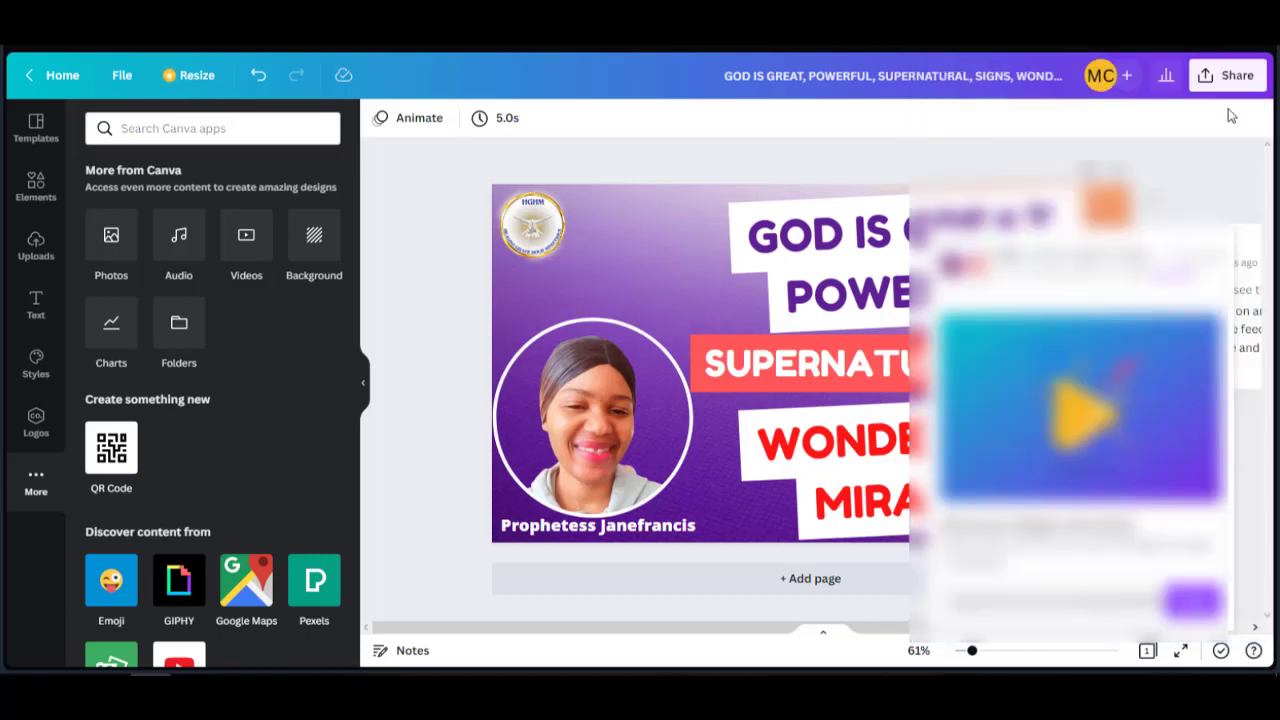